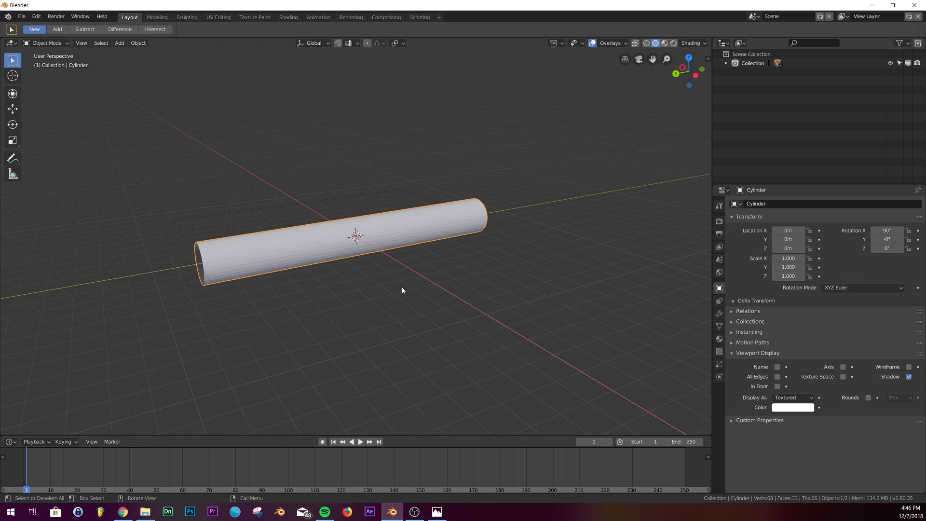
click(123, 512)
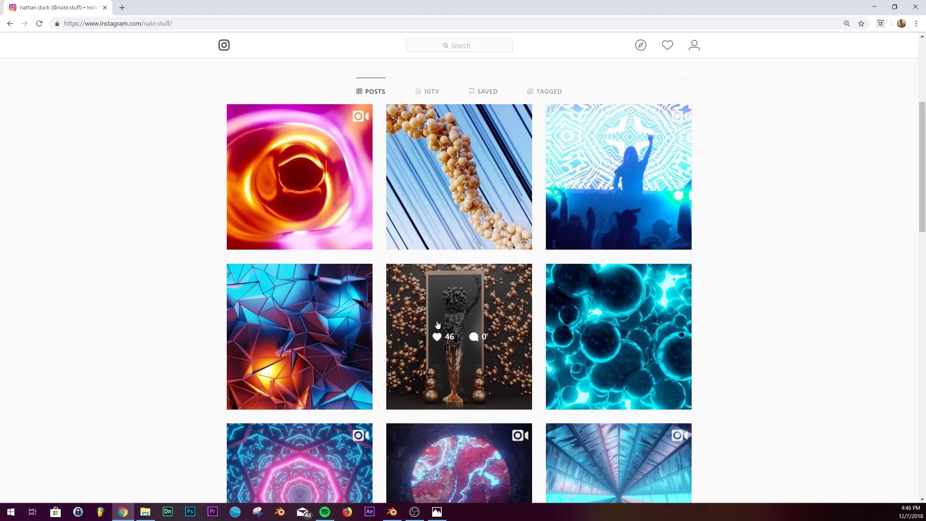
scroll(573, 360, down, 3)
click(573, 359)
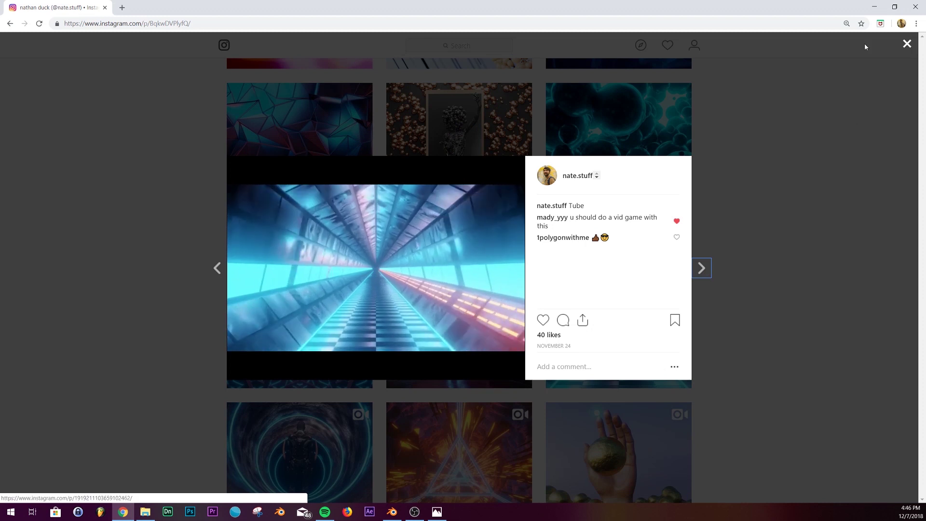
click(874, 8)
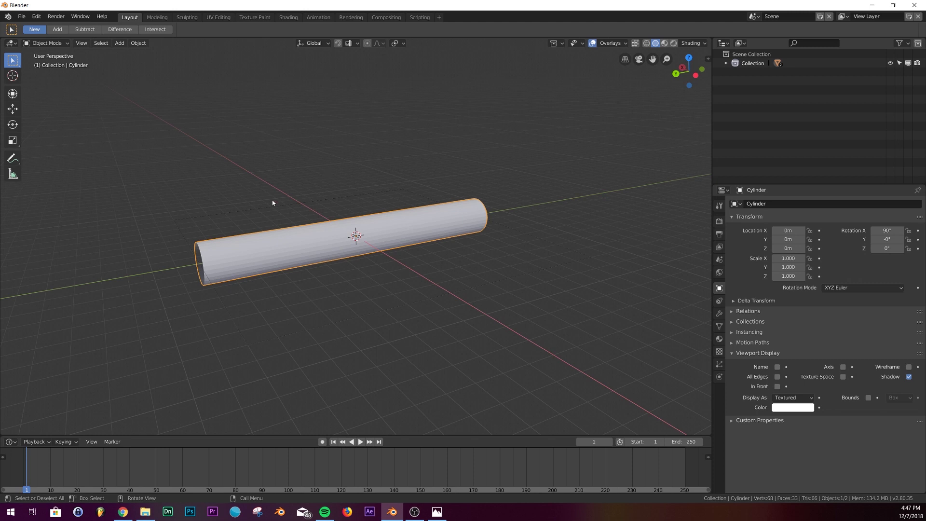
- In Edit Mode, select the entire cylinder mesh and subdivide it
middle_drag(271, 260, 312, 264)
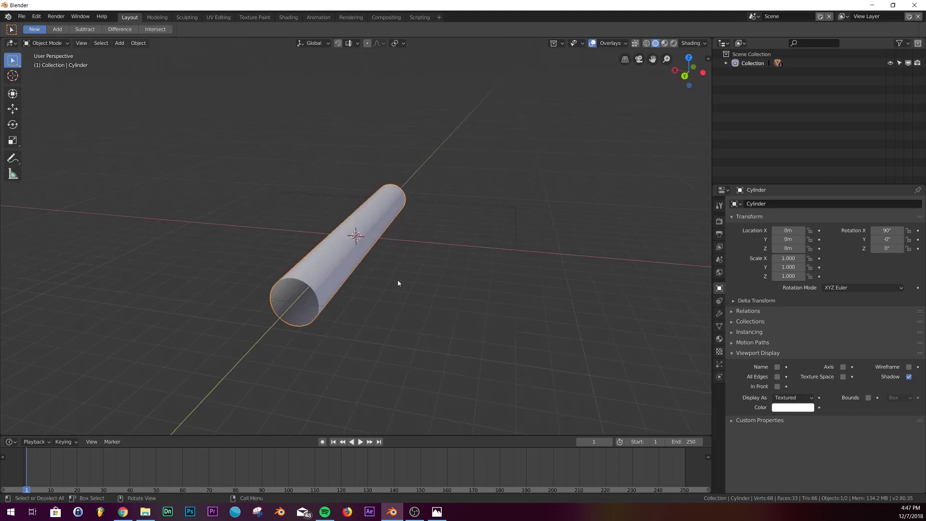
middle_drag(399, 284, 408, 287)
key(Tab)
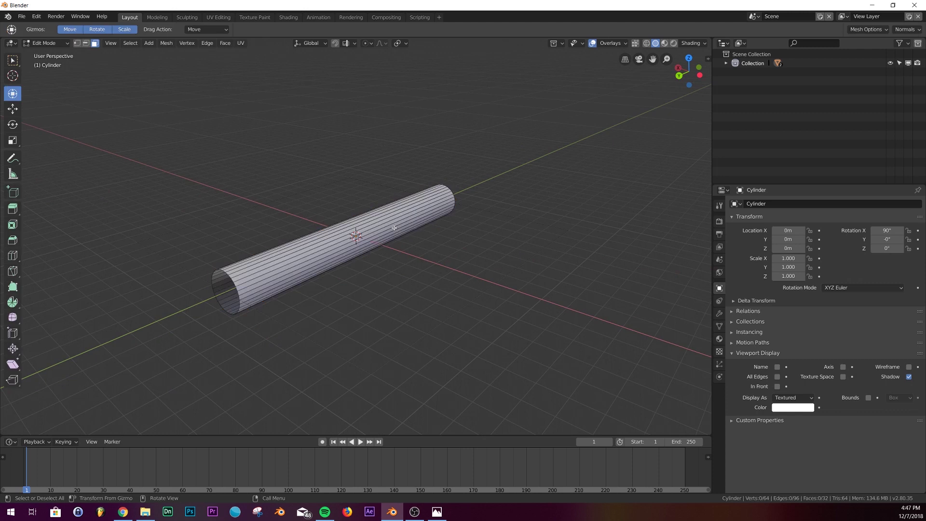
key(a)
right_click(541, 217)
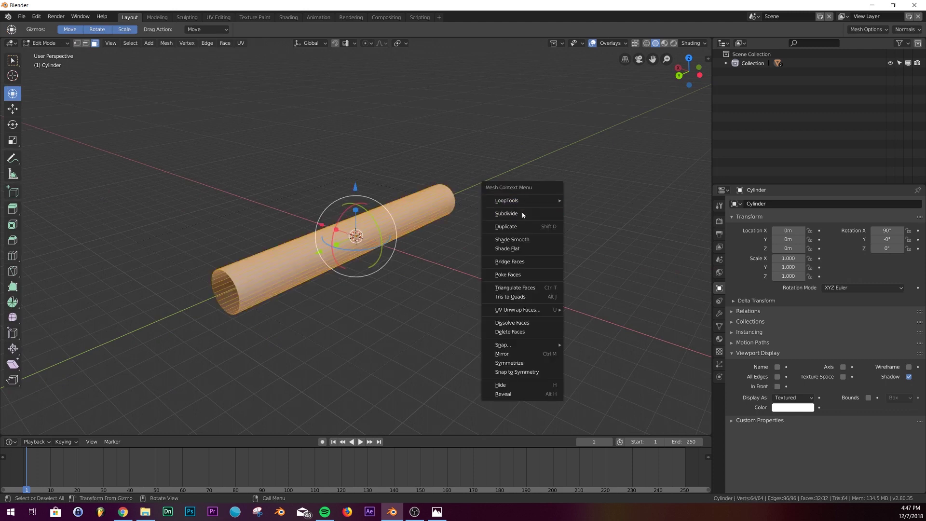
click(523, 213)
- Raise the subdivision's Number of Cuts to 3
mouse_move(305, 293)
middle_down()
mouse_move(412, 278)
mouse_move(468, 223)
middle_up()
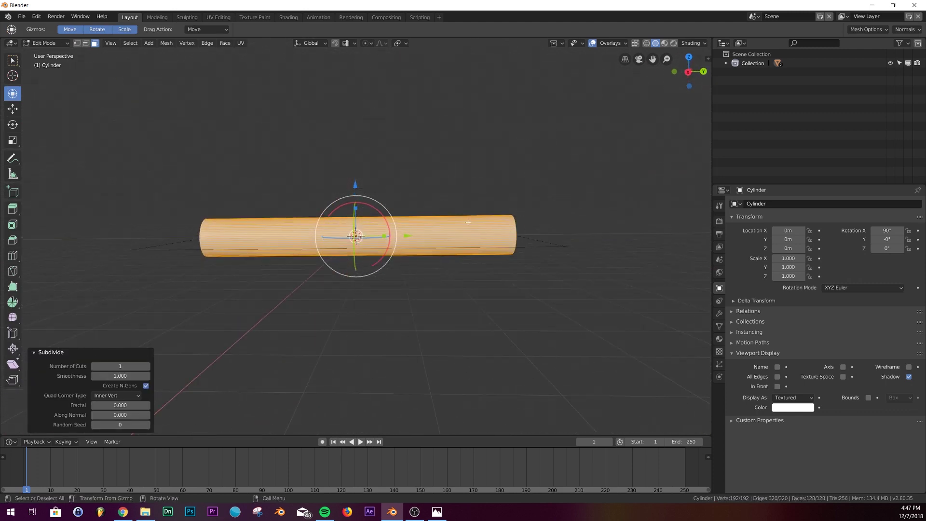
right_click(506, 286)
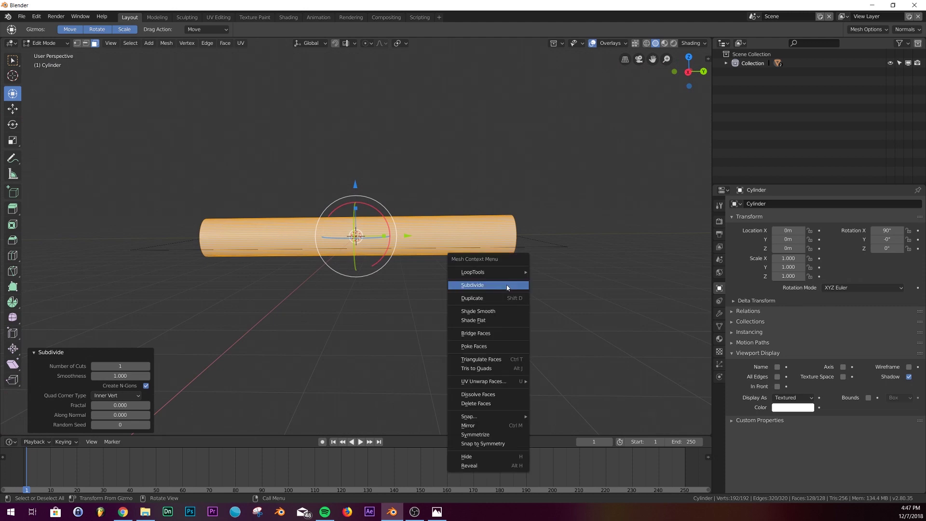
click(147, 367)
middle_drag(403, 234, 408, 249)
scroll(408, 249, up, 4)
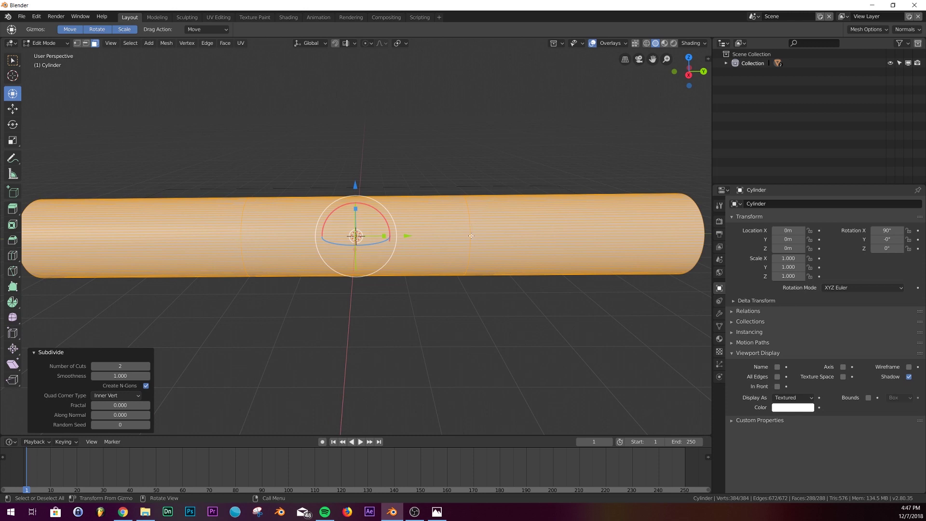
click(148, 366)
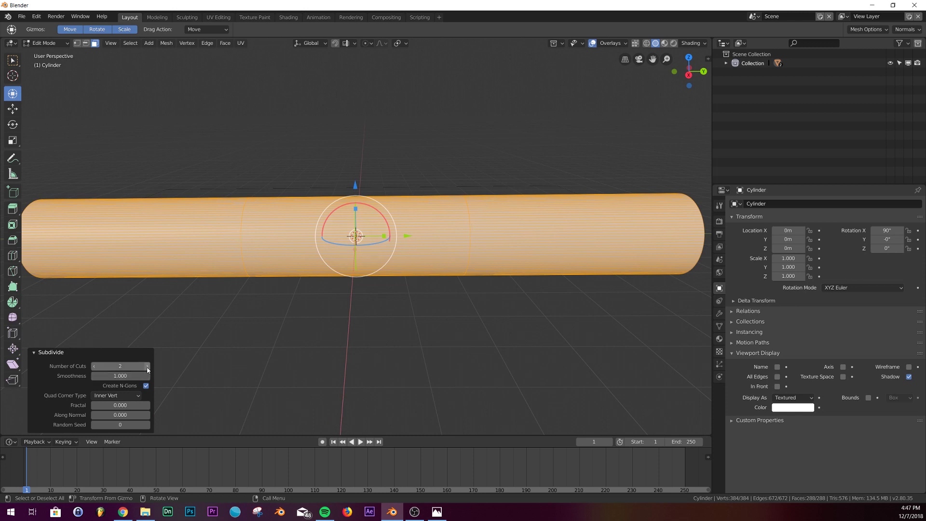
scroll(533, 259, down, 1)
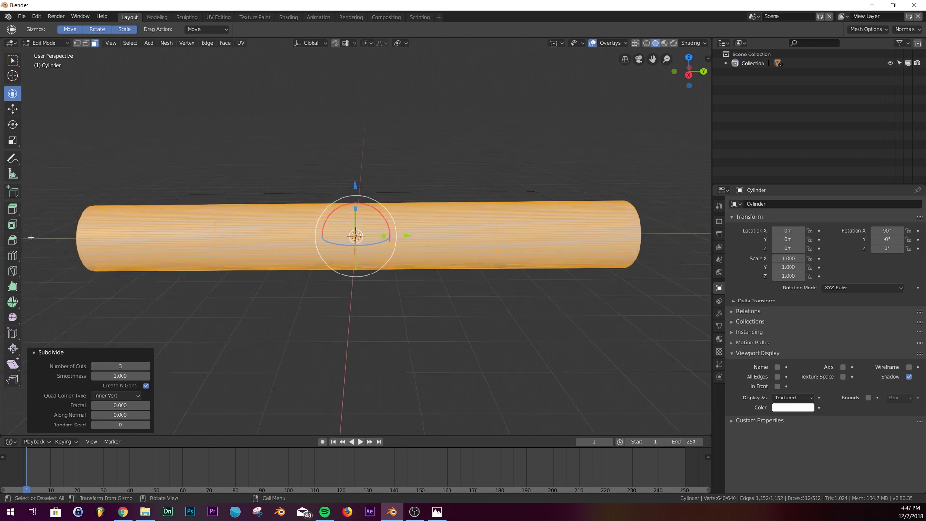
- Use Loop Cut to add twelve edge loops spread evenly along the tube
click(13, 256)
click(140, 242)
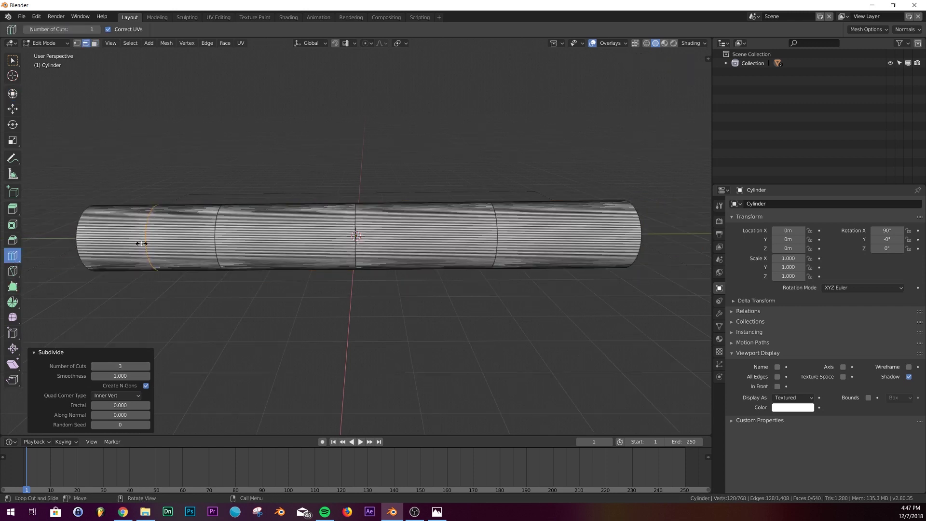
click(285, 240)
click(411, 237)
click(542, 234)
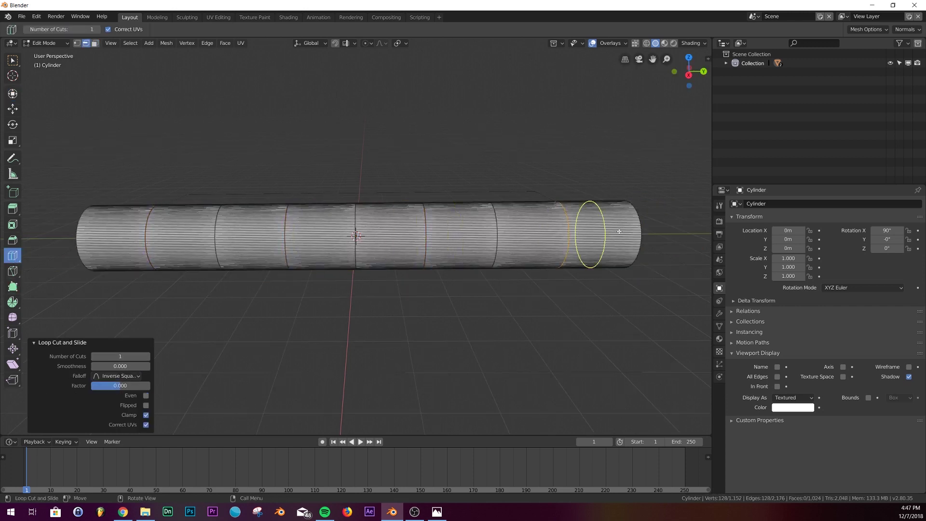
click(598, 236)
click(521, 240)
click(471, 237)
click(388, 236)
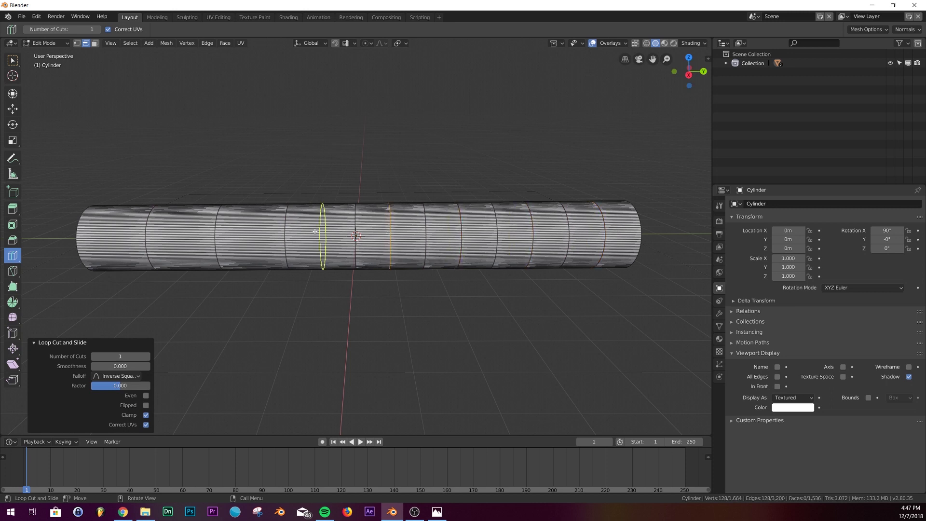
click(320, 235)
click(251, 234)
click(190, 231)
click(114, 234)
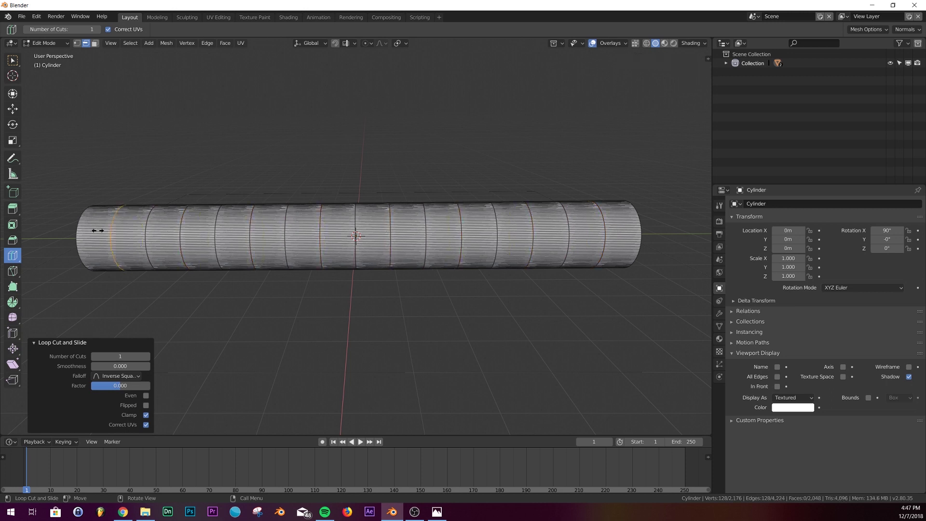
- Select the whole tube mesh, subdivide it again, and return to Object Mode
key(Tab)
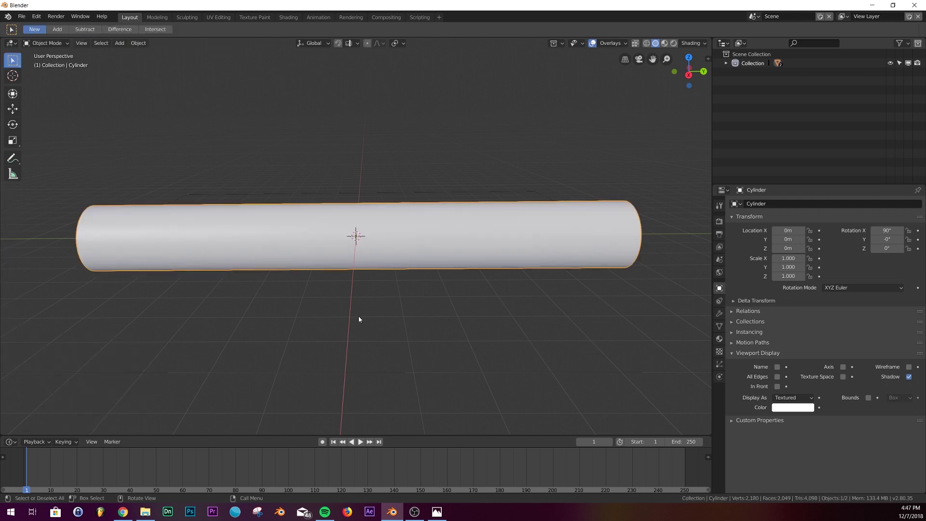
key(Tab)
key(a)
middle_drag(357, 314, 449, 292)
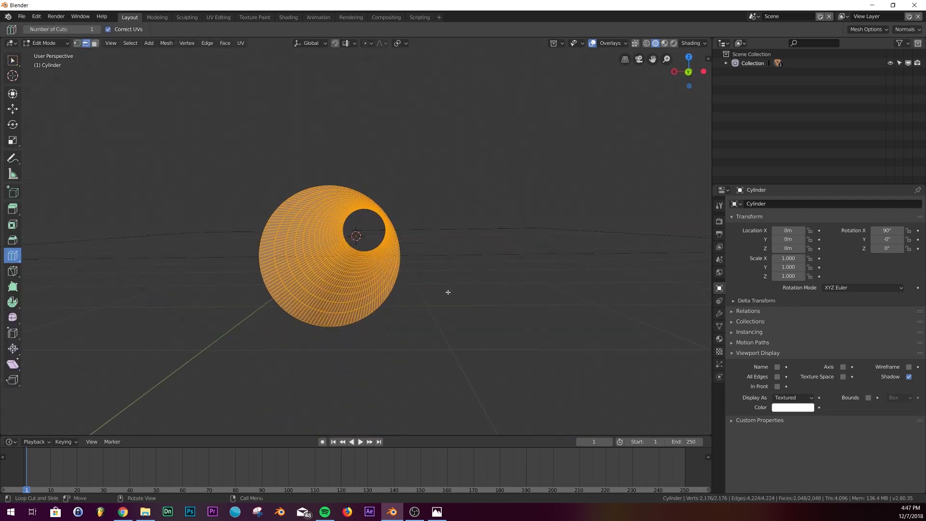
right_click(447, 293)
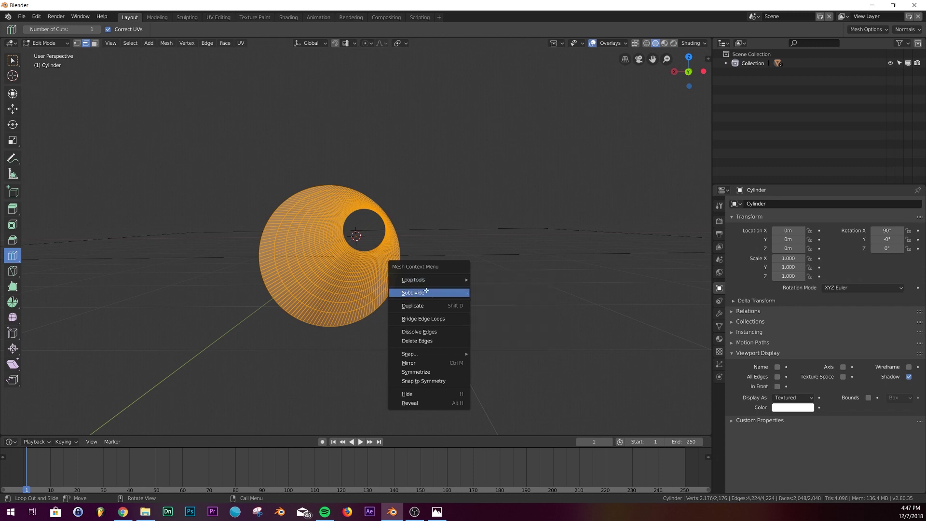
click(425, 291)
middle_drag(425, 292, 444, 269)
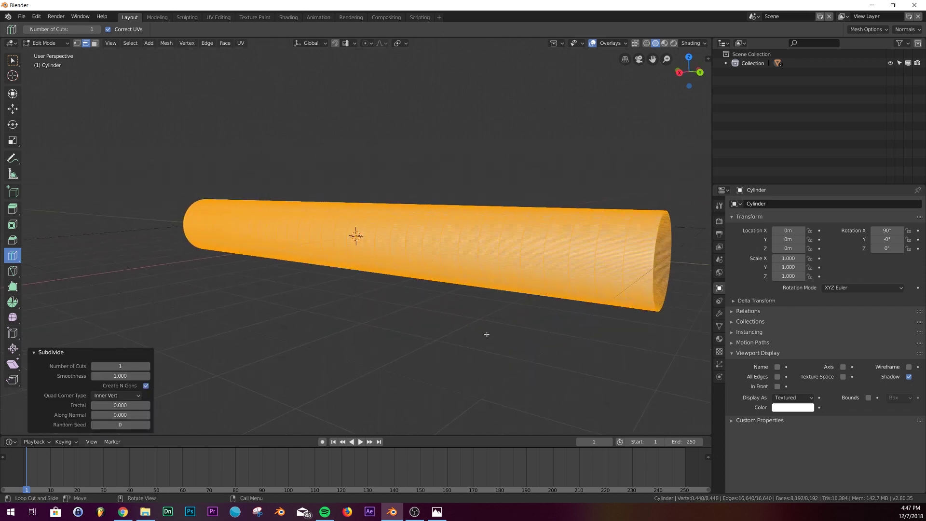
key(Tab)
middle_drag(534, 343, 525, 340)
- Add a Displace modifier to the tube with a new Clouds texture
click(719, 313)
scroll(629, 323, down, 3)
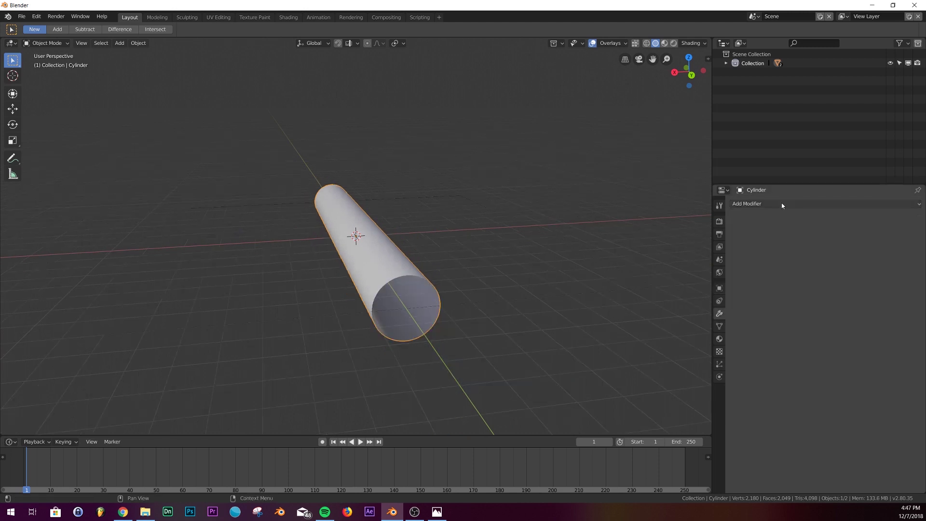
click(782, 203)
click(815, 254)
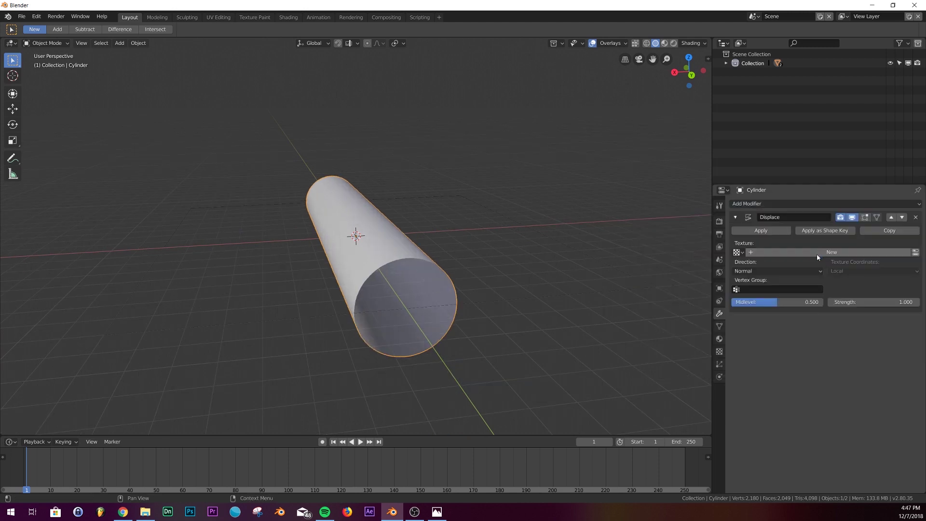
click(895, 253)
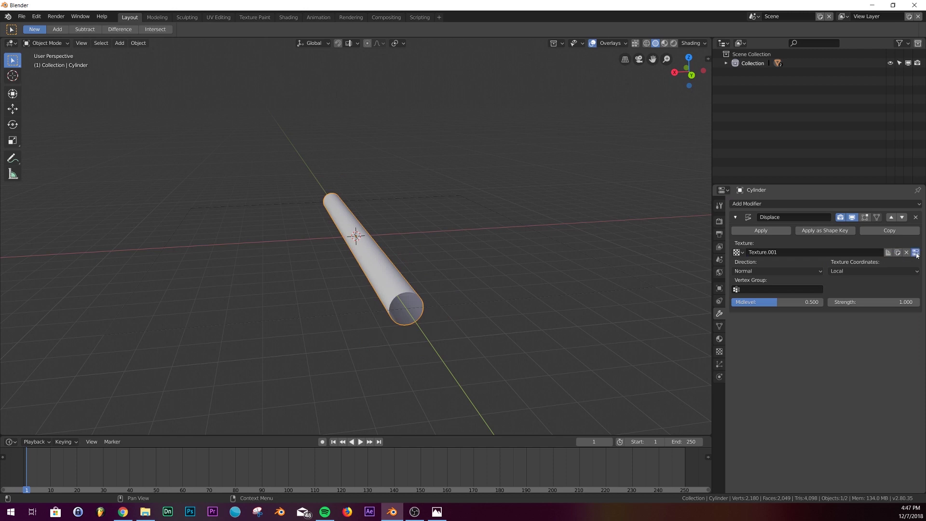
click(916, 253)
click(815, 229)
click(807, 200)
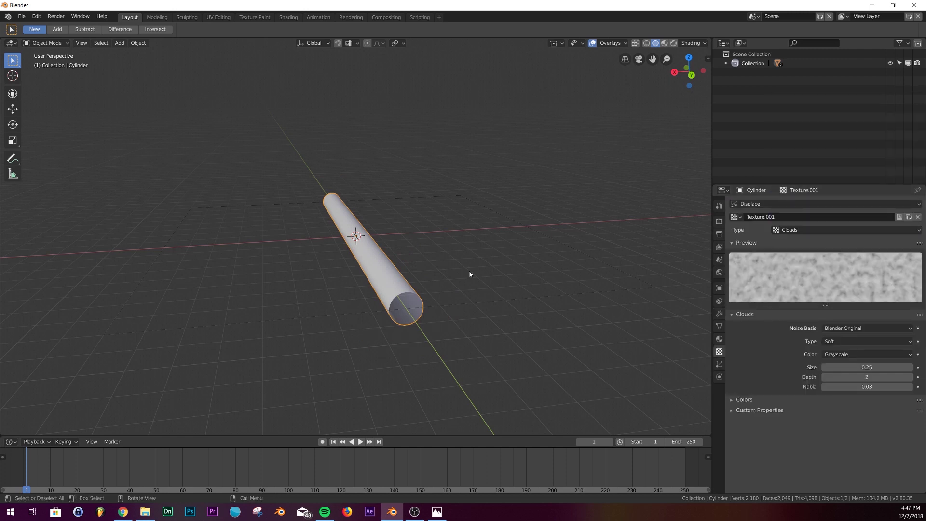
- Set the Clouds texture Depth to 0 and Size to 0.75, refreshing the displacement
drag(856, 378, 832, 377)
key(Tab)
key(Tab)
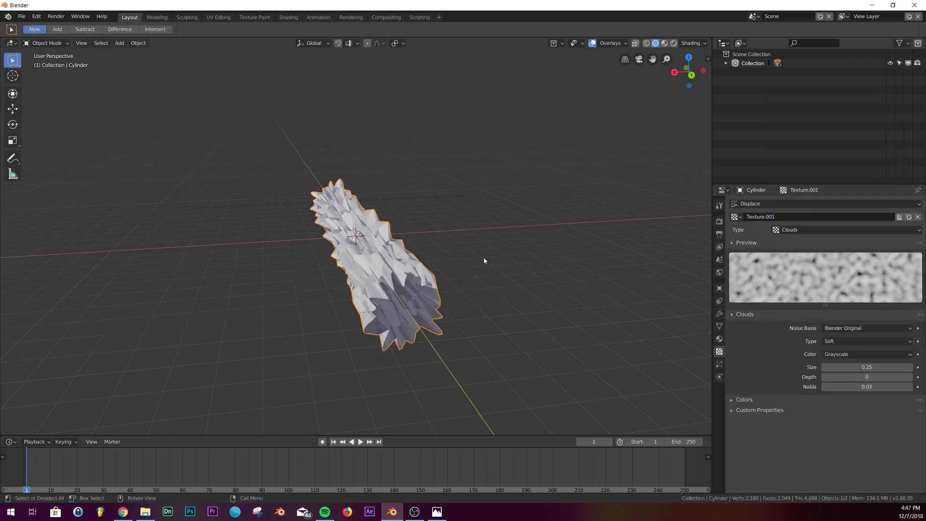
middle_drag(485, 260, 424, 248)
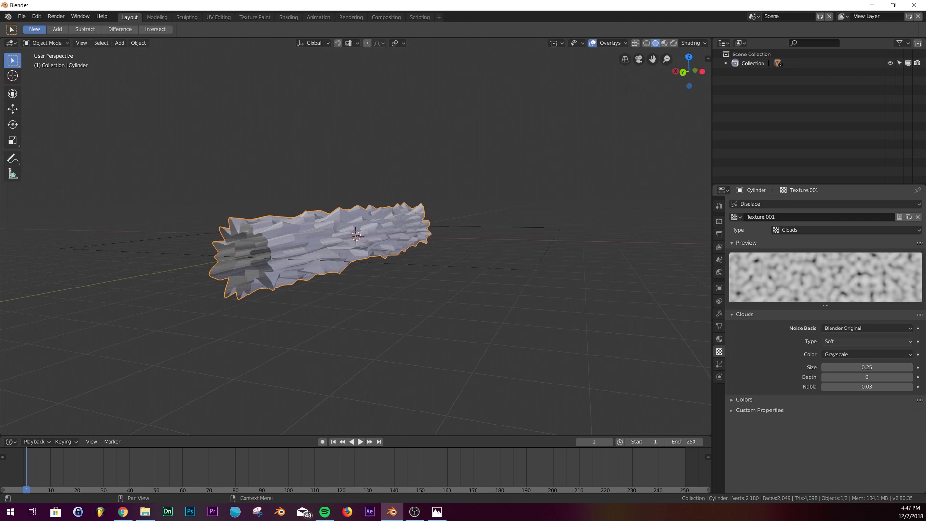
click(910, 367)
click(909, 367)
click(910, 367)
click(910, 367)
click(910, 368)
key(Tab)
key(Tab)
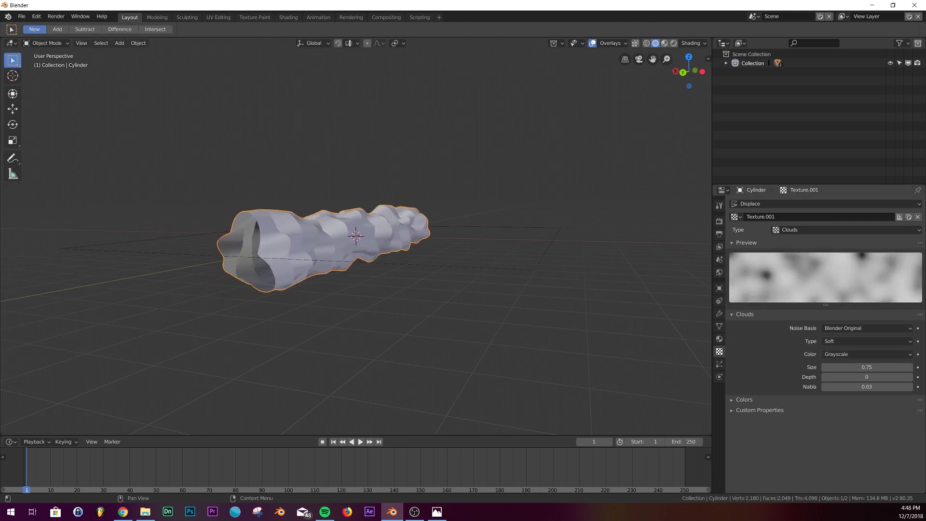
- Raise the Clouds texture size to 0.95 and refresh the displacement
click(911, 367)
click(911, 367)
key(Tab)
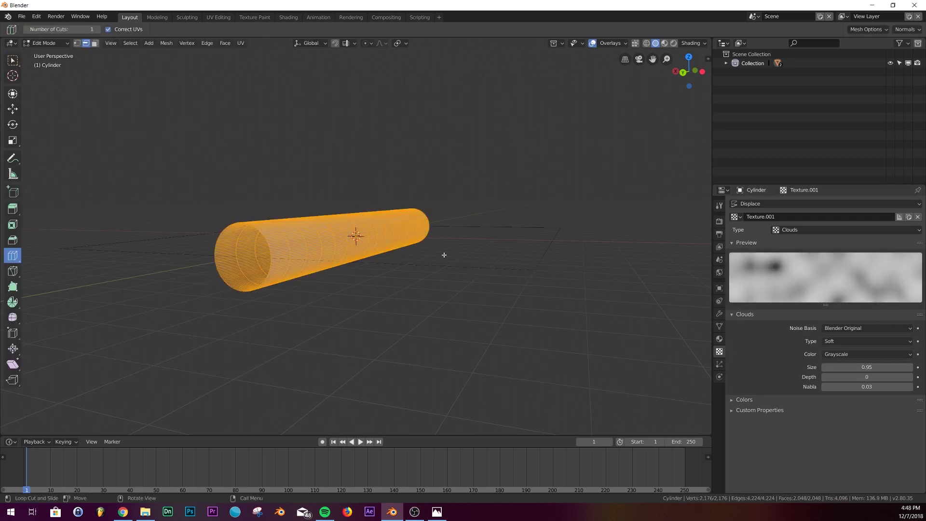
key(Tab)
middle_drag(420, 247, 506, 251)
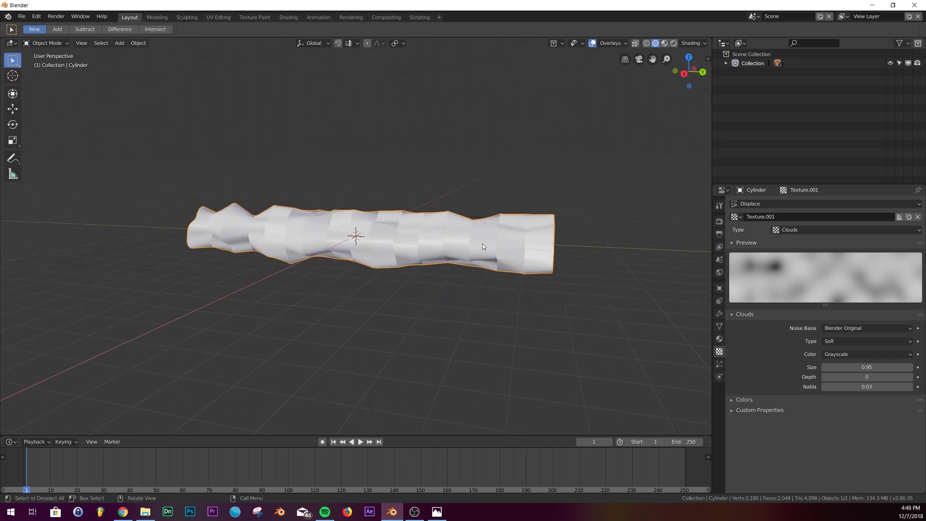
- Cut fourteen more edge loops along the cylinder, working from the right end to the left
key(Tab)
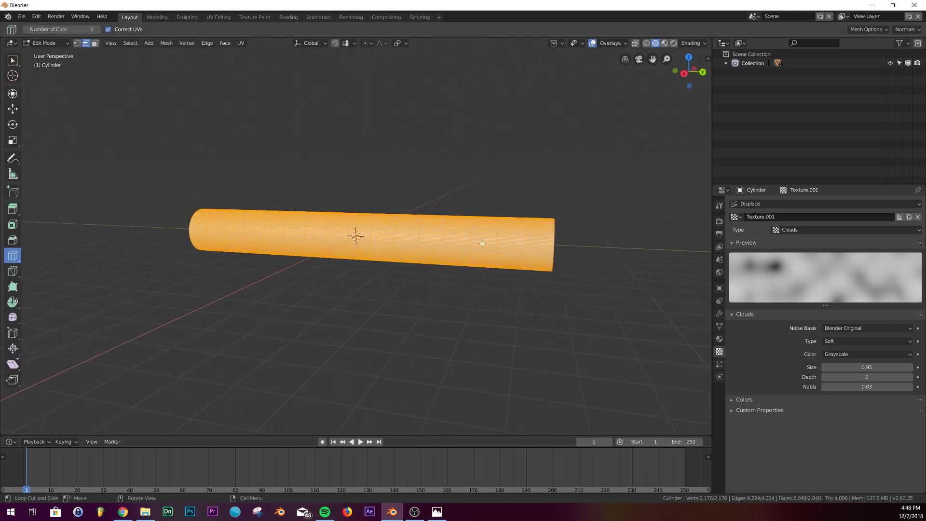
click(511, 246)
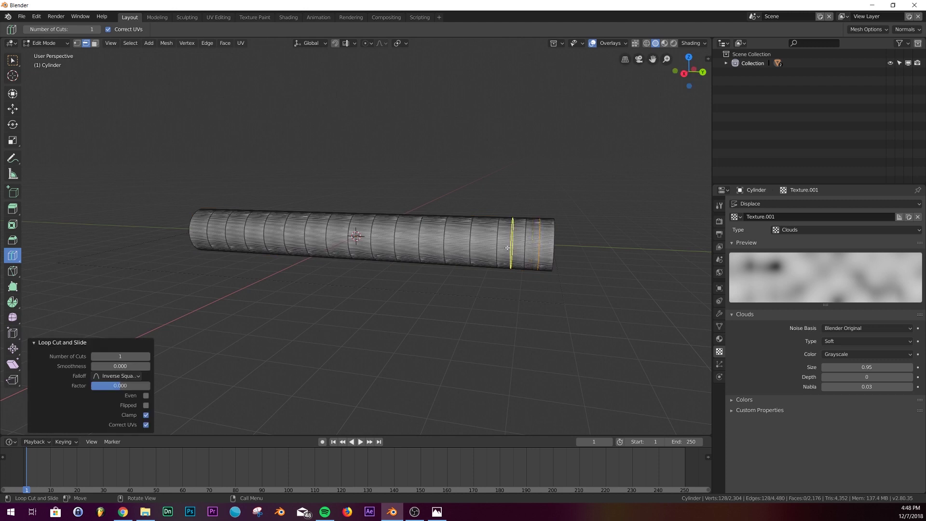
click(484, 247)
click(455, 246)
click(432, 244)
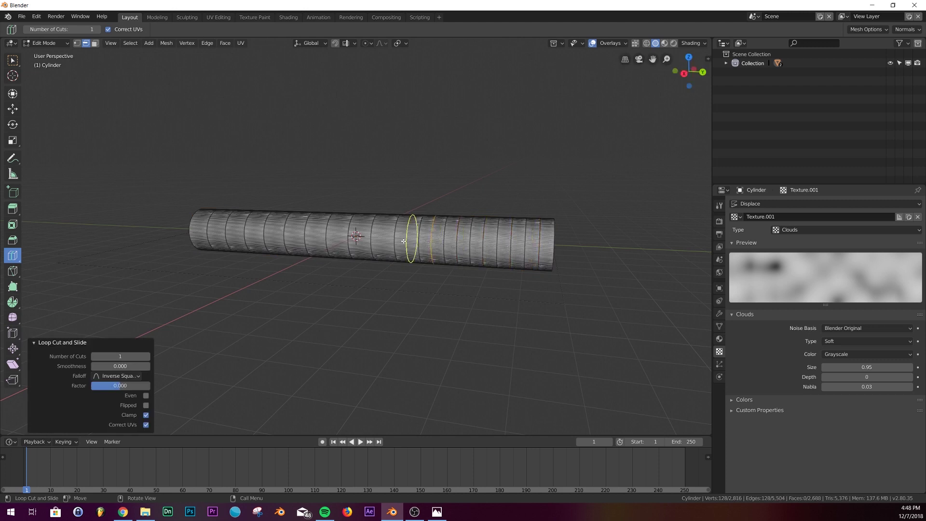
click(407, 241)
click(390, 240)
click(365, 238)
click(345, 237)
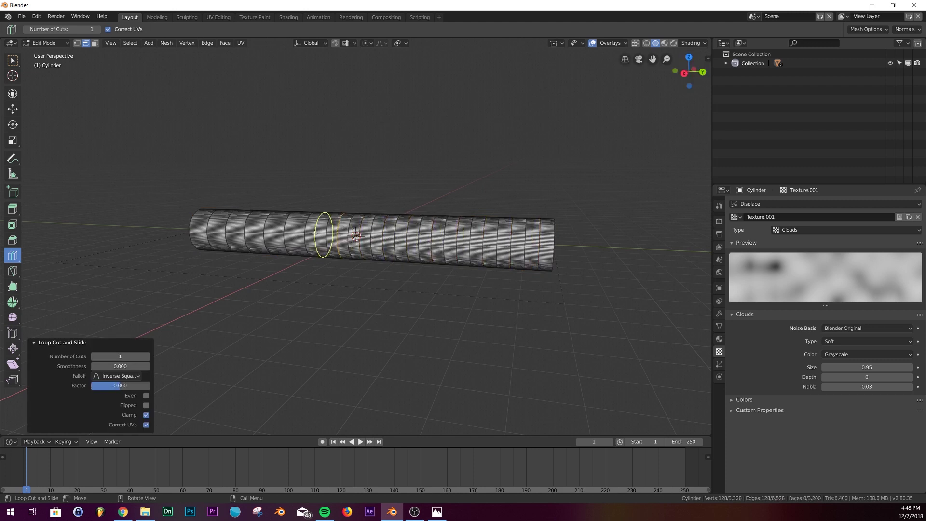
click(321, 235)
click(298, 233)
click(279, 232)
click(259, 232)
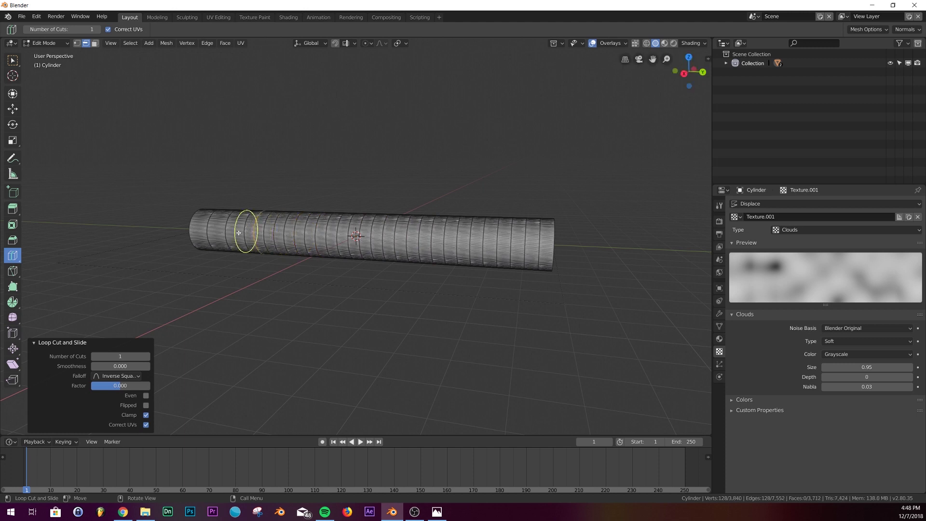
click(240, 232)
click(219, 231)
key(Tab)
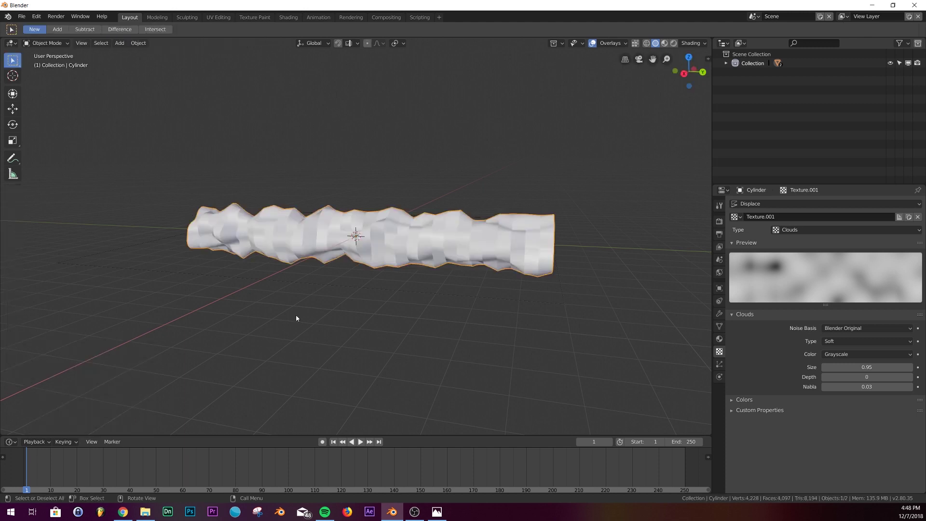
- Give the tube Shade Smooth
mouse_move(477, 297)
middle_down()
mouse_move(441, 281)
mouse_move(588, 221)
mouse_move(539, 250)
mouse_move(536, 271)
mouse_move(457, 302)
mouse_move(451, 254)
mouse_move(344, 294)
middle_up()
right_click(589, 221)
click(589, 222)
- Add a Catmull-Clark Subdivision Surface modifier below Displace with View 0 and Render 1
scroll(369, 260, down, 5)
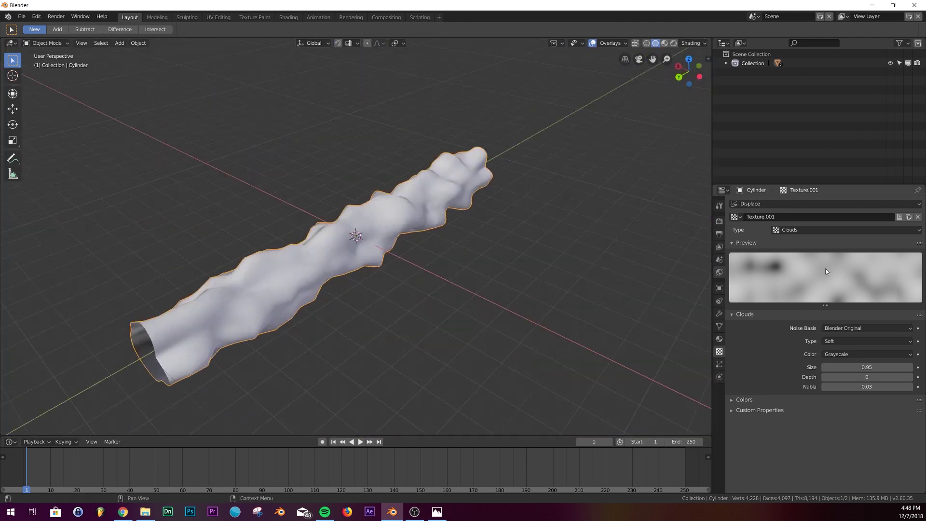
click(719, 314)
click(777, 203)
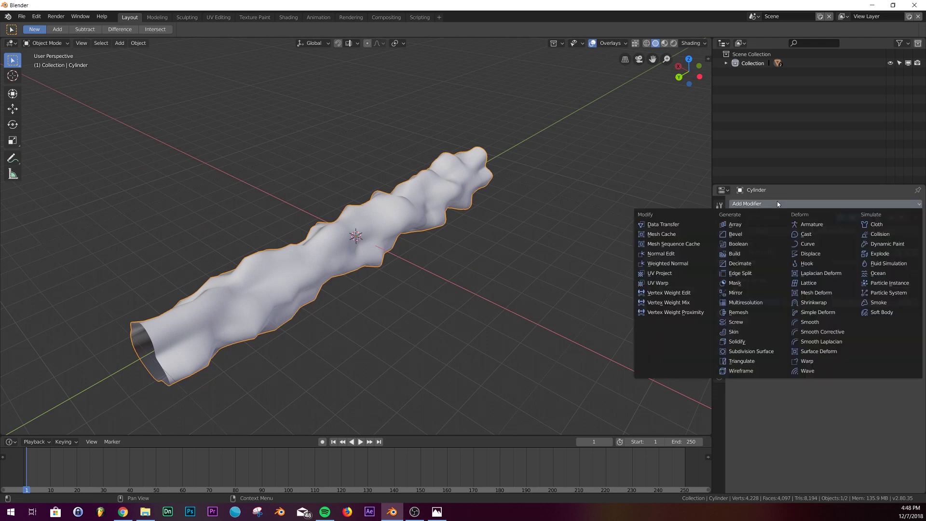
click(747, 351)
middle_drag(473, 325, 351, 238)
scroll(344, 235, up, 3)
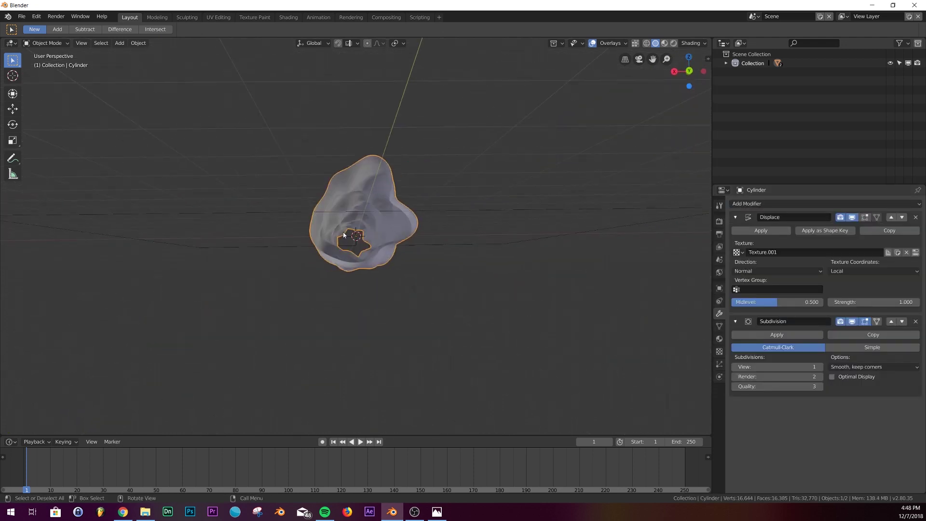
scroll(344, 235, up, 4)
drag(782, 367, 777, 365)
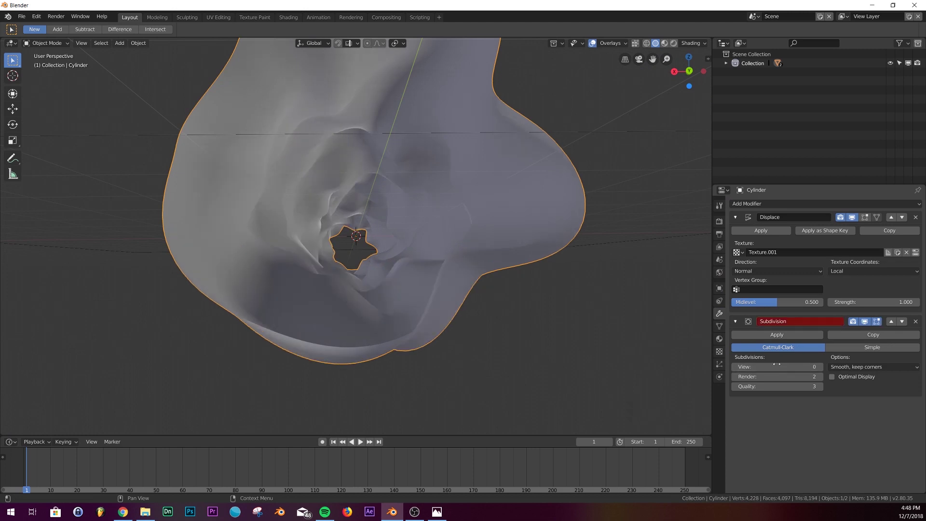
click(734, 377)
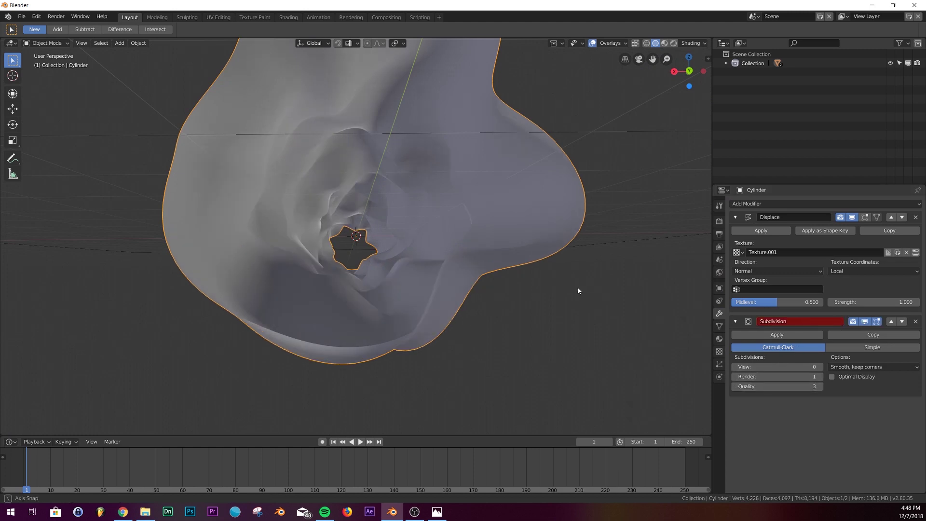
middle_drag(577, 287, 453, 280)
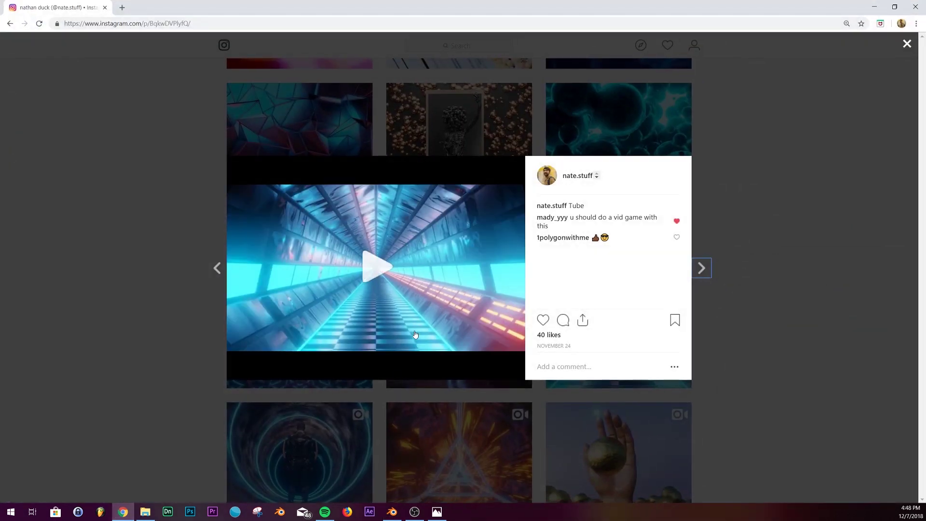
- Close the open post, view the first grid post, close it, and minimize Chrome
click(731, 155)
scroll(734, 183, up, 5)
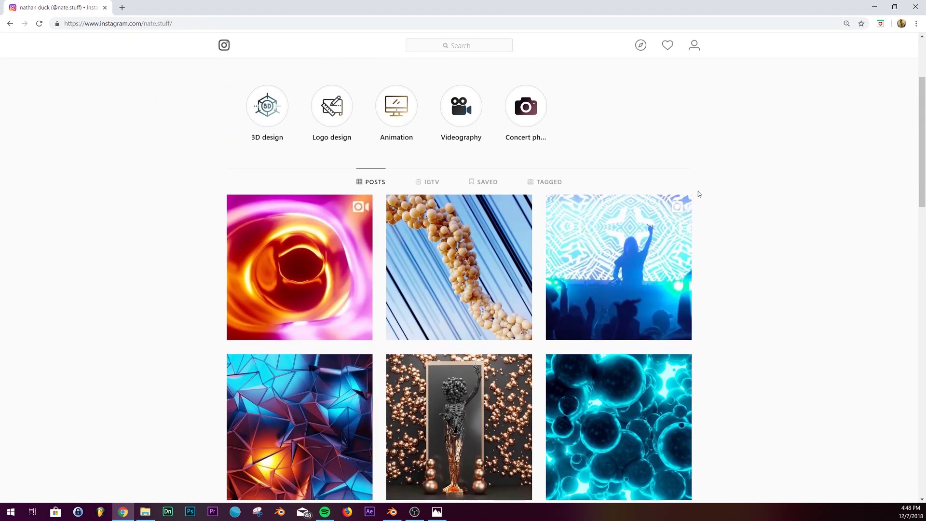
click(322, 254)
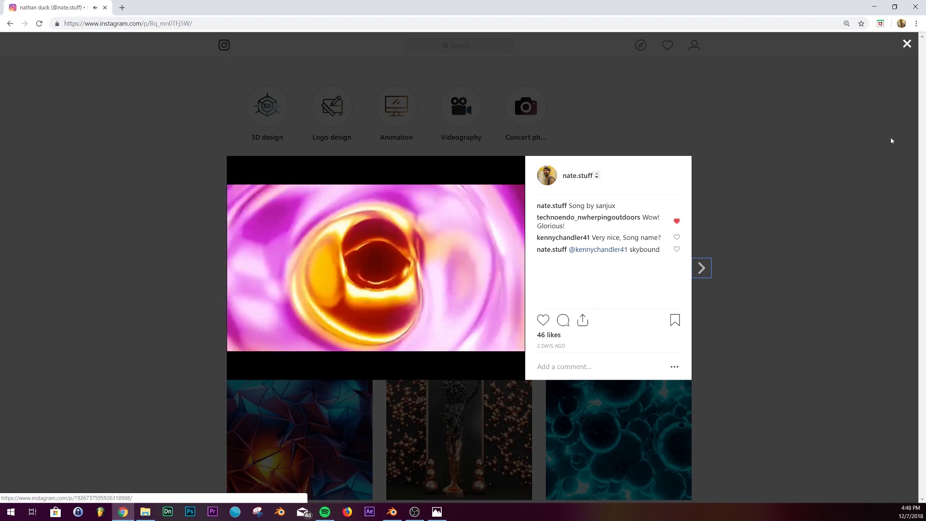
click(907, 44)
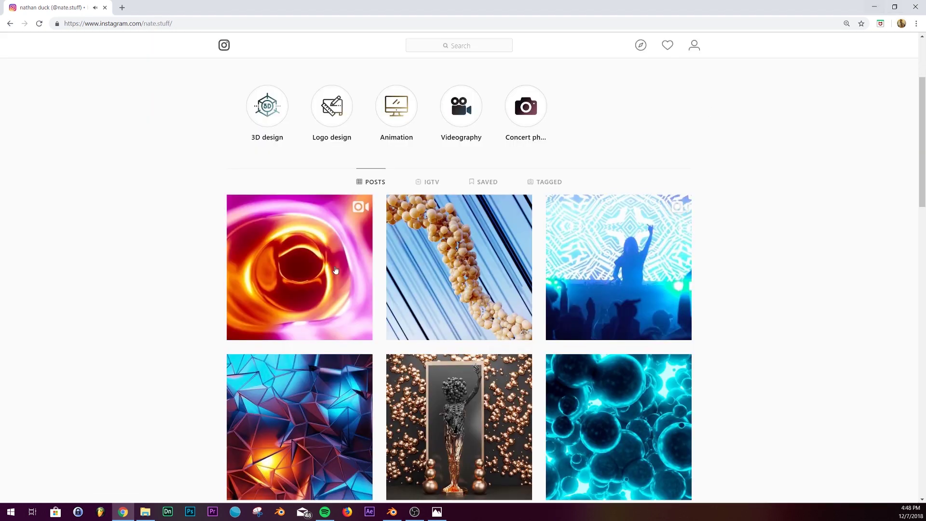
click(876, 6)
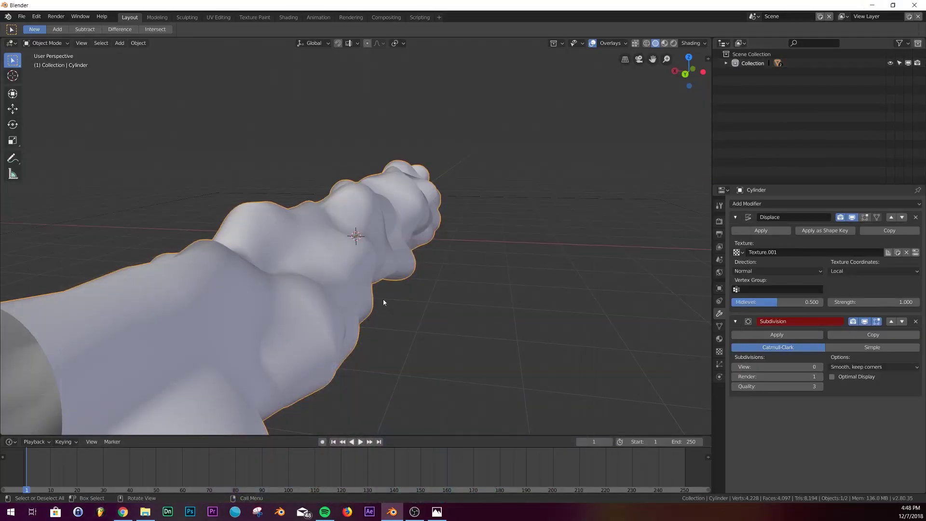
scroll(350, 305, down, 6)
middle_drag(349, 305, 450, 273)
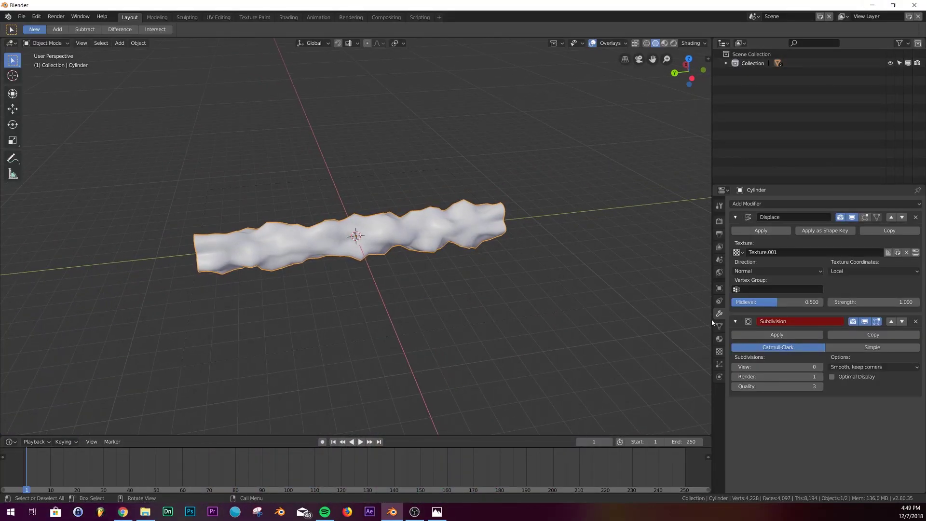
click(819, 367)
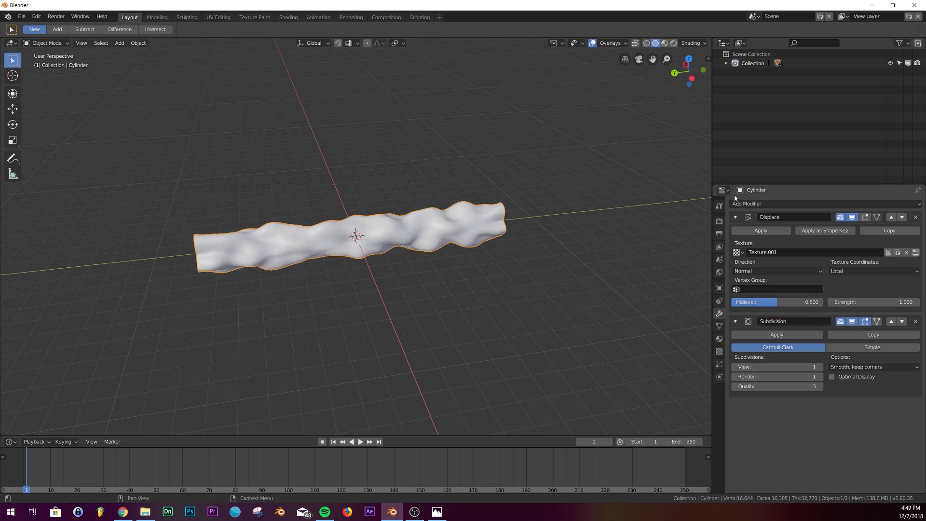
click(777, 204)
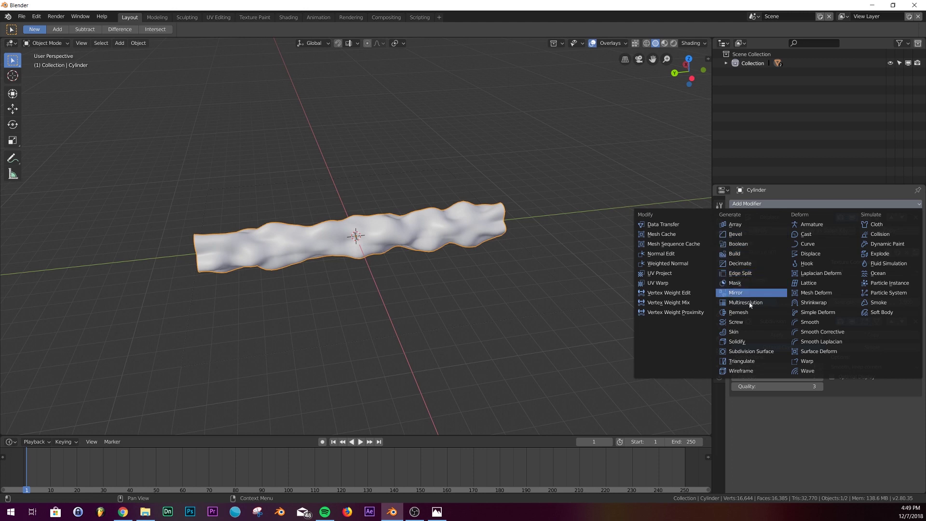
click(741, 228)
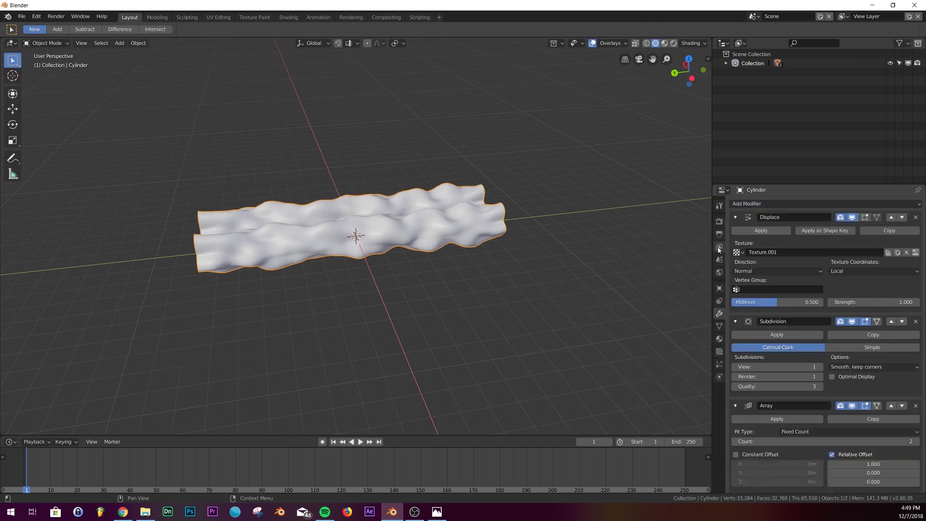
scroll(868, 389, down, 5)
click(867, 378)
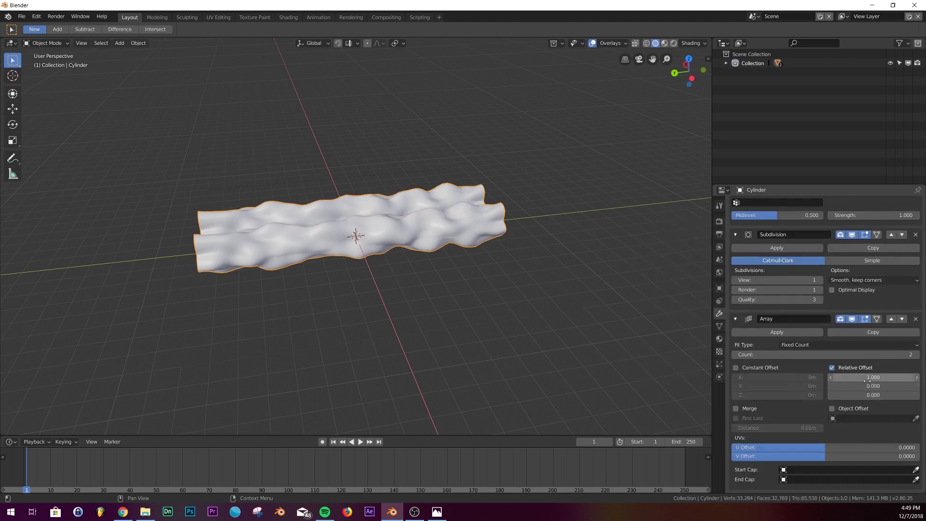
text(0)
key(Return)
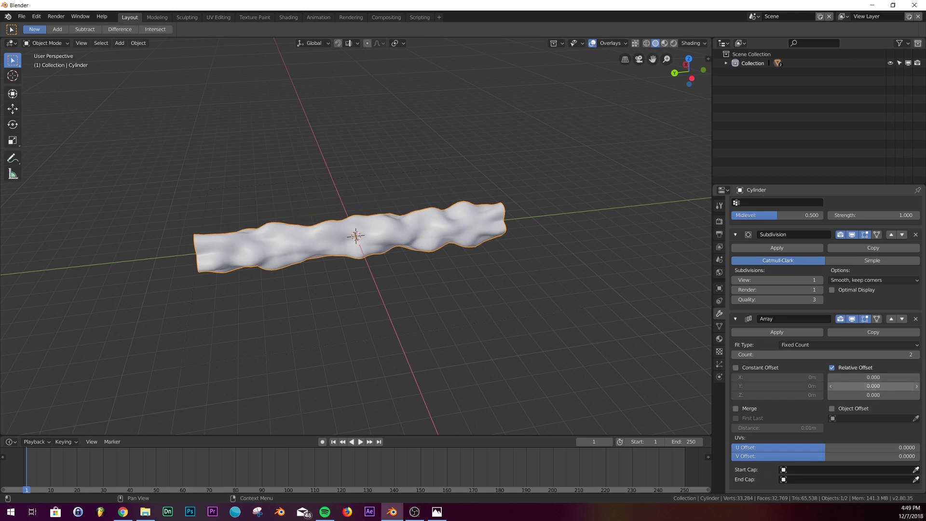
drag(868, 386, 885, 397)
click(868, 386)
key(Return)
click(881, 397)
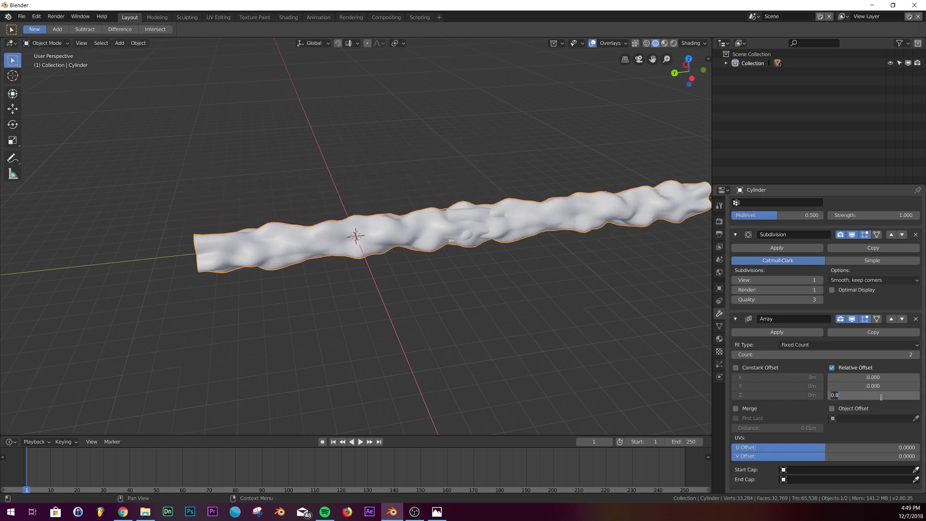
key(Return)
scroll(404, 233, up, 4)
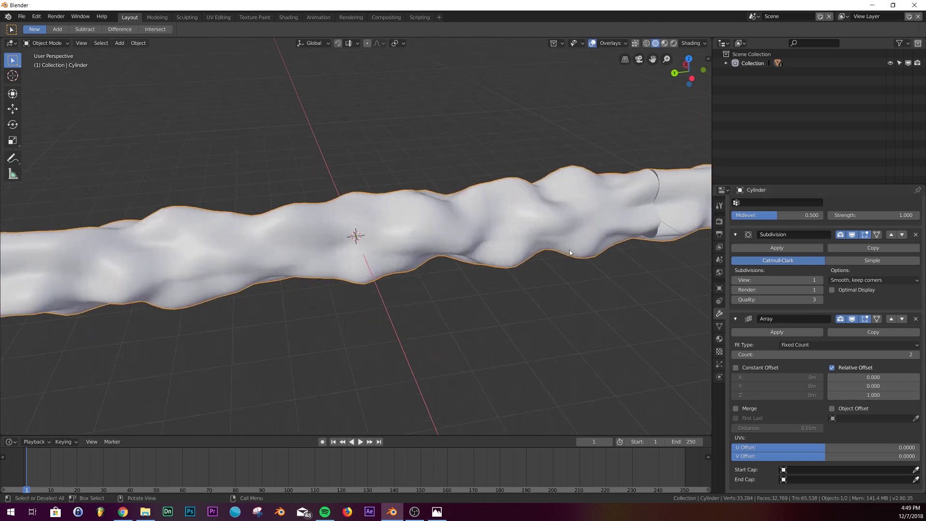
scroll(404, 233, up, 2)
middle_drag(404, 233, 364, 182)
middle_drag(238, 144, 417, 260)
scroll(418, 259, down, 3)
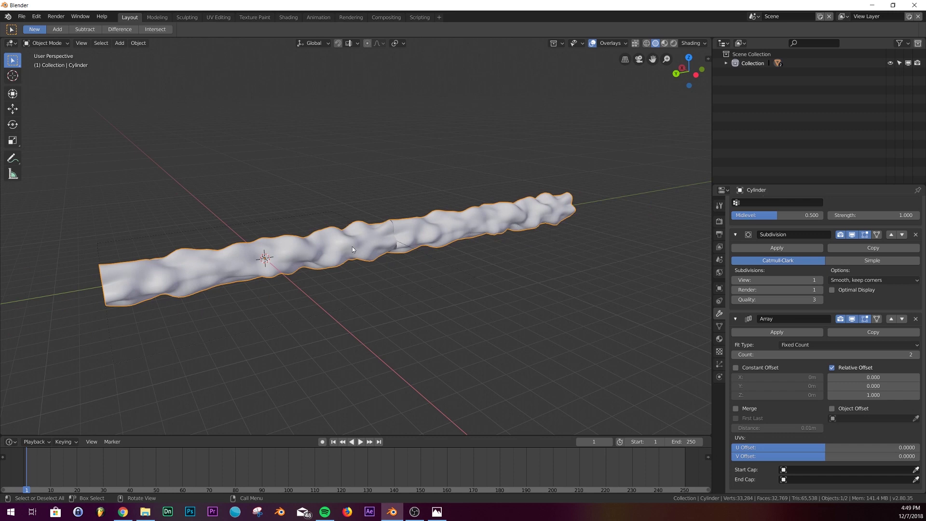
click(916, 319)
middle_drag(451, 298, 671, 265)
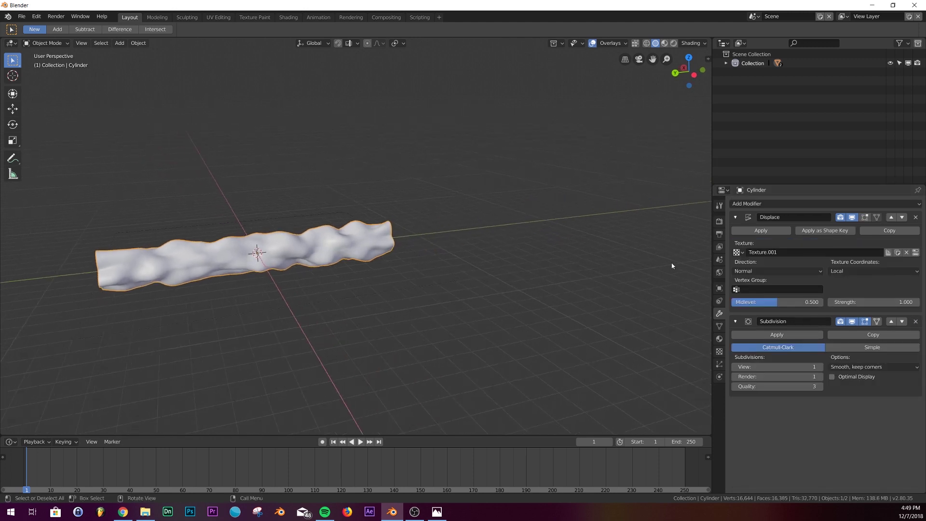
- Add a Mirror modifier to the tube that mirrors along Y only
click(745, 206)
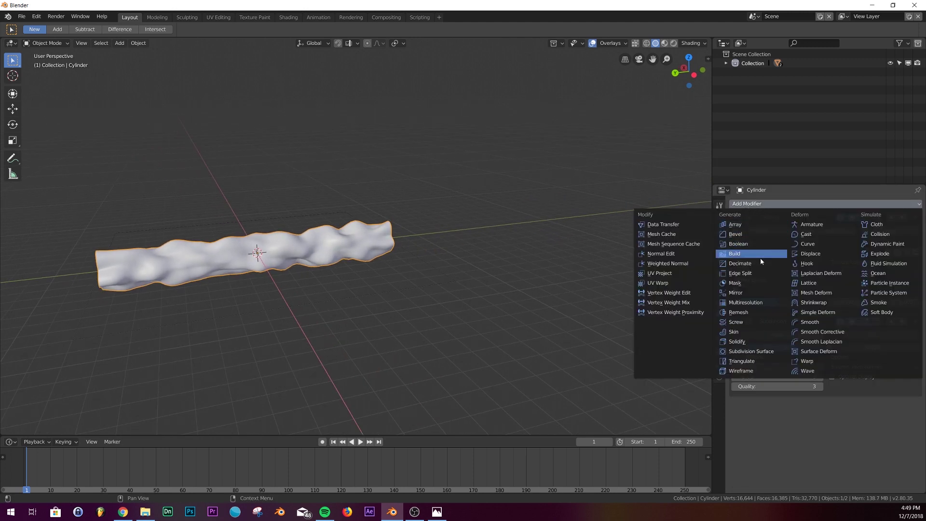
click(753, 293)
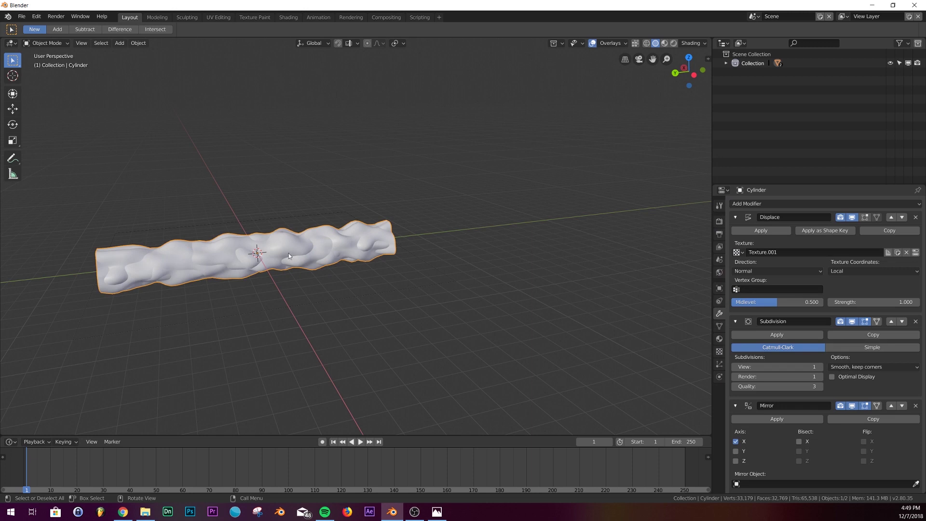
click(735, 441)
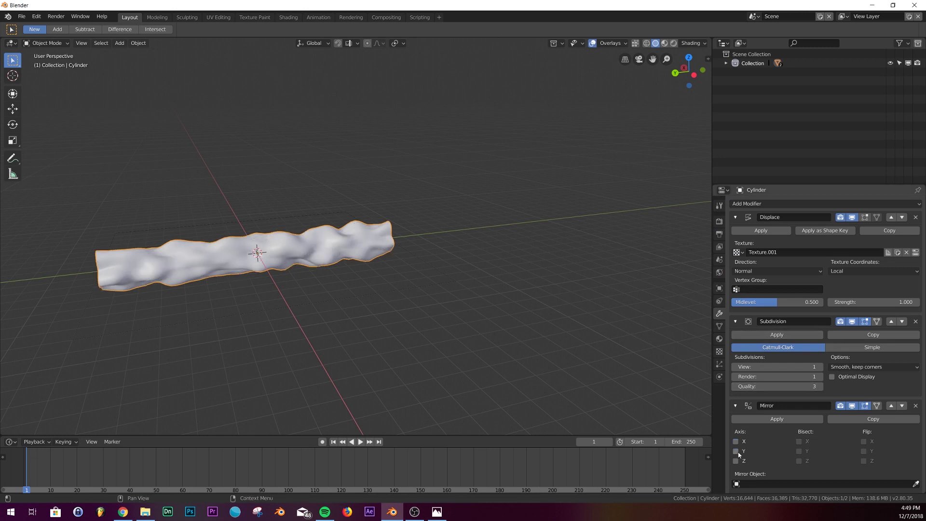
click(736, 451)
scroll(360, 269, up, 5)
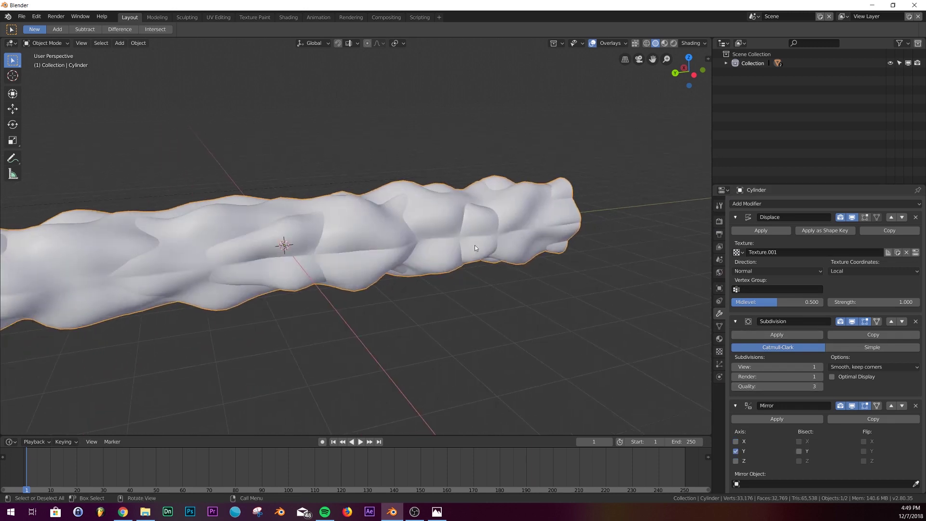
- Add a Plain Axes Empty and move it along Y to the tube's end
middle_drag(474, 246, 343, 254)
middle_drag(427, 274, 363, 247)
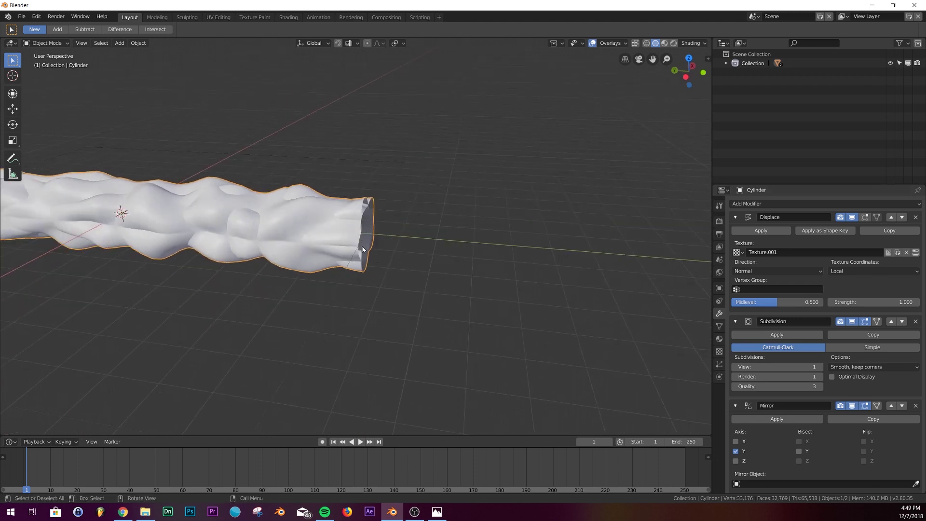
key(shift+a)
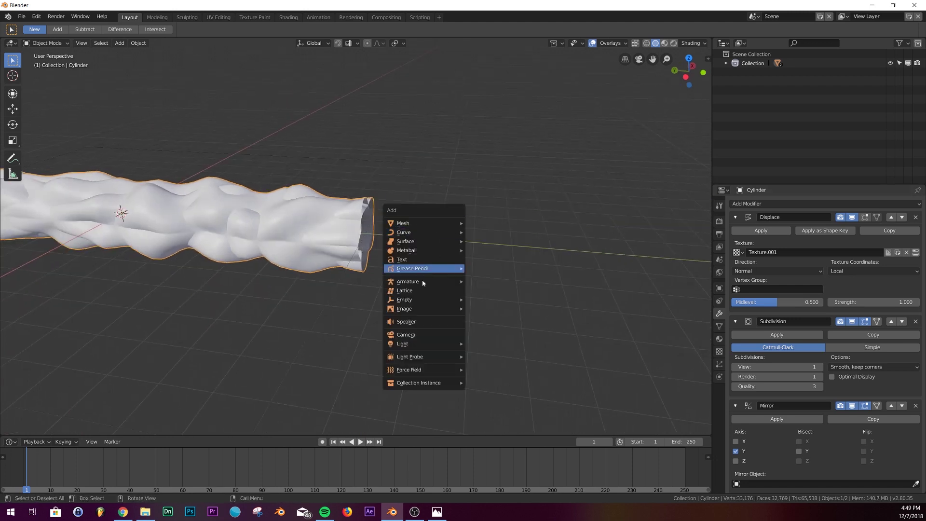
mouse_move(421, 300)
click(490, 299)
scroll(285, 251, down, 4)
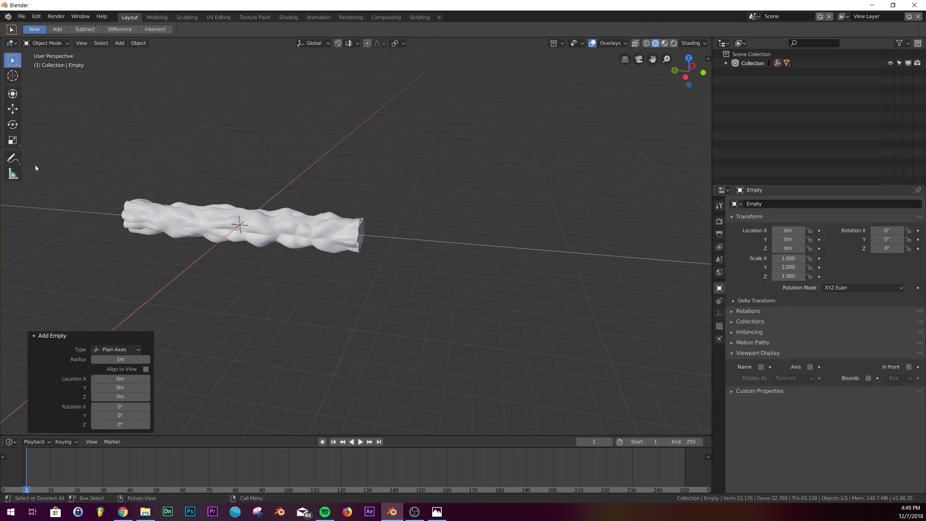
click(18, 97)
drag(195, 222, 319, 243)
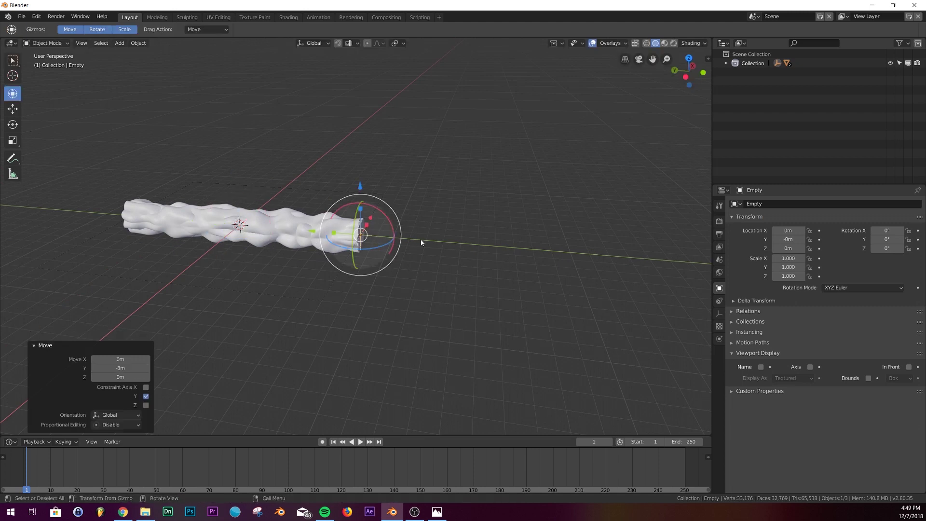
- Set the Empty as the tube's Mirror Object
click(268, 223)
scroll(771, 386, down, 5)
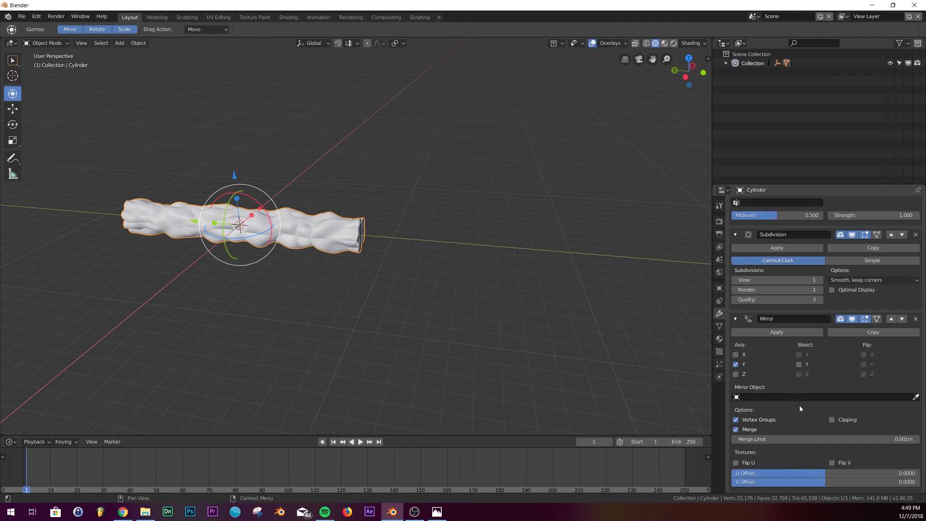
click(757, 394)
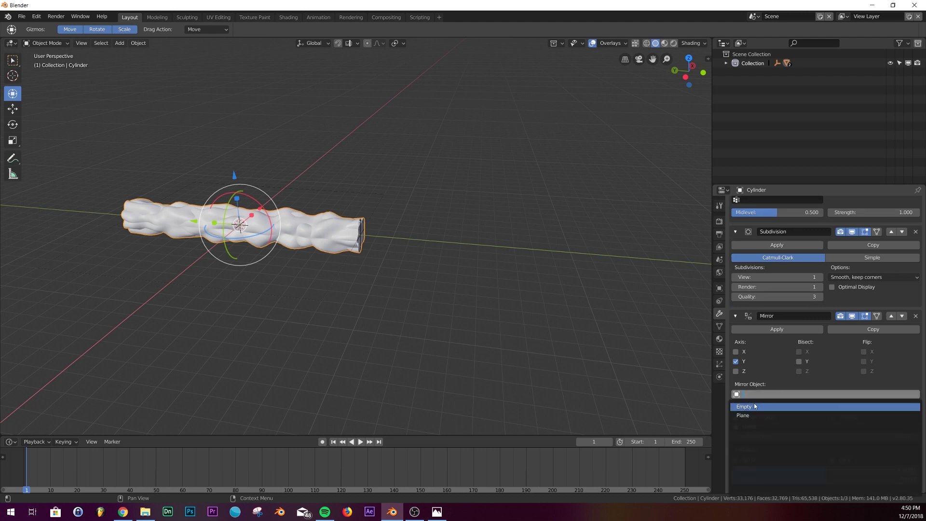
click(754, 407)
scroll(400, 223, up, 5)
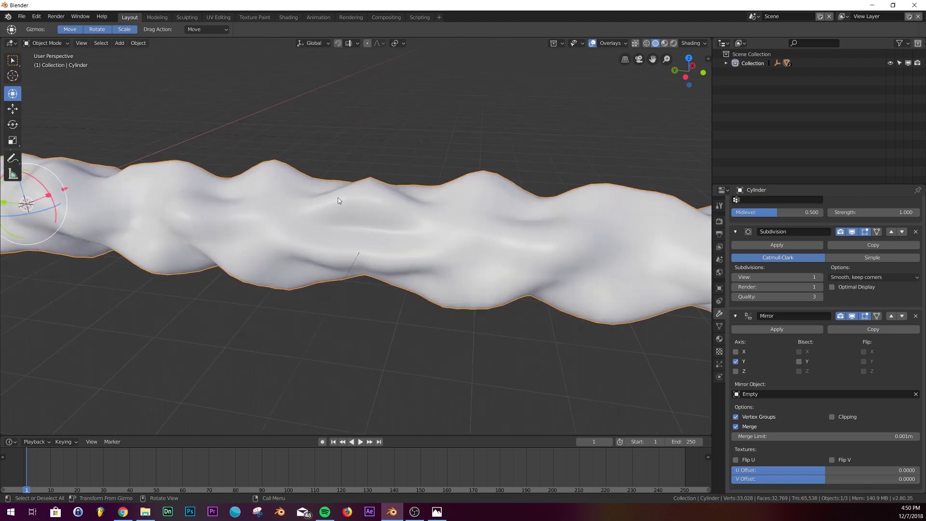
scroll(345, 246, up, 1)
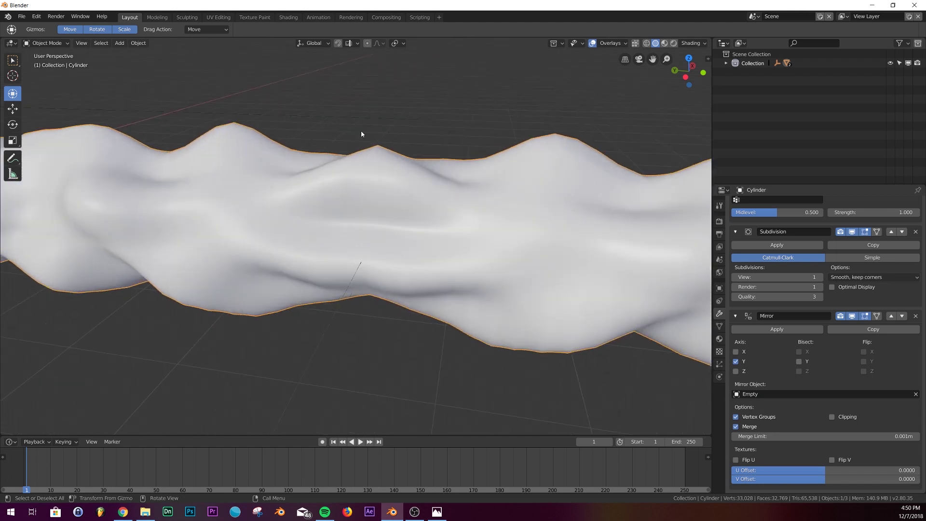
scroll(351, 215, down, 6)
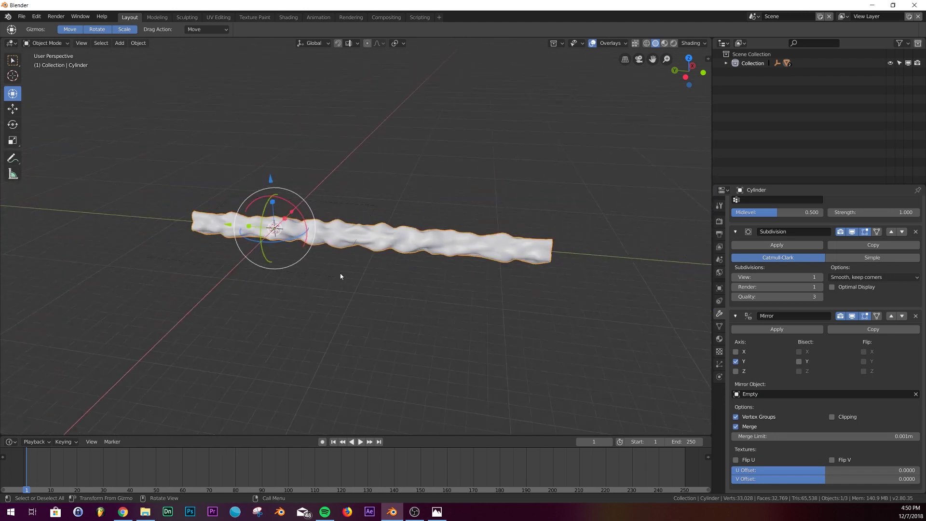
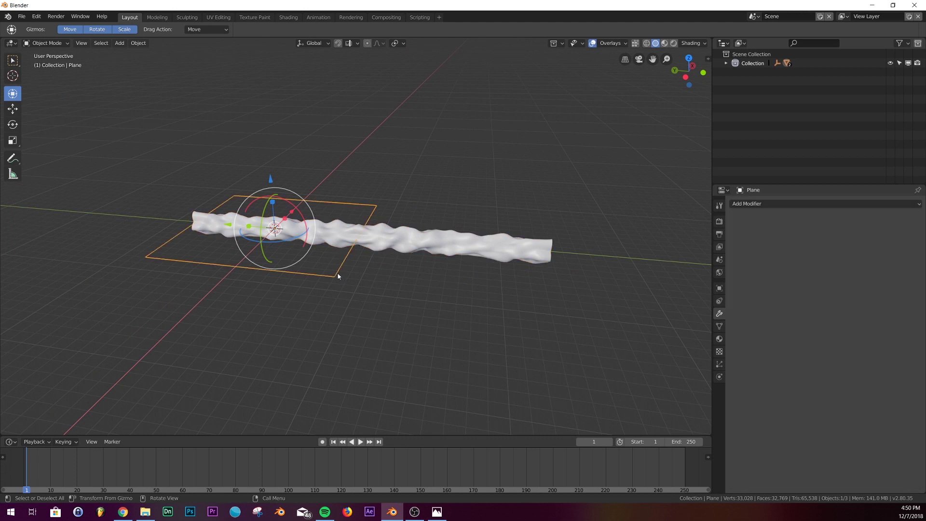
- Select the flat plane lying beneath the wavy tube
click(775, 203)
- Add an Array modifier to the plane with relative offset X 0 and Y -1
click(747, 202)
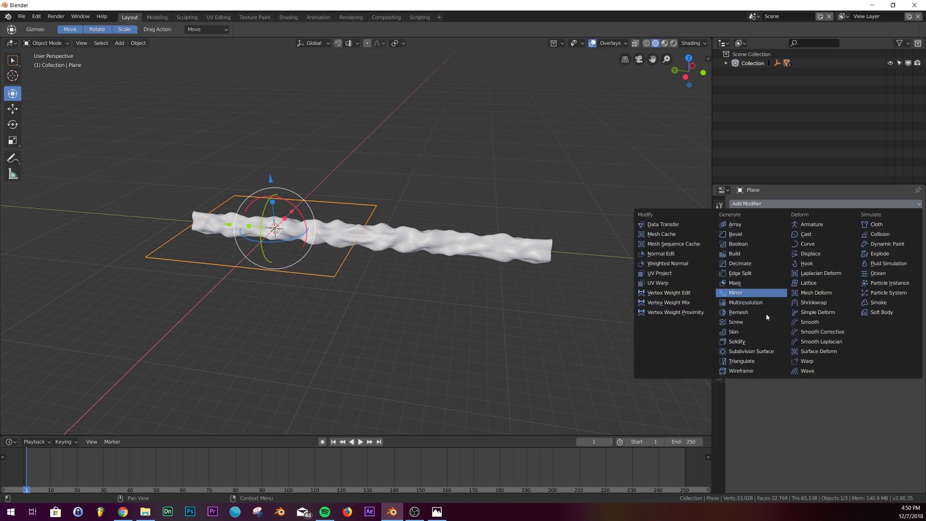
click(752, 227)
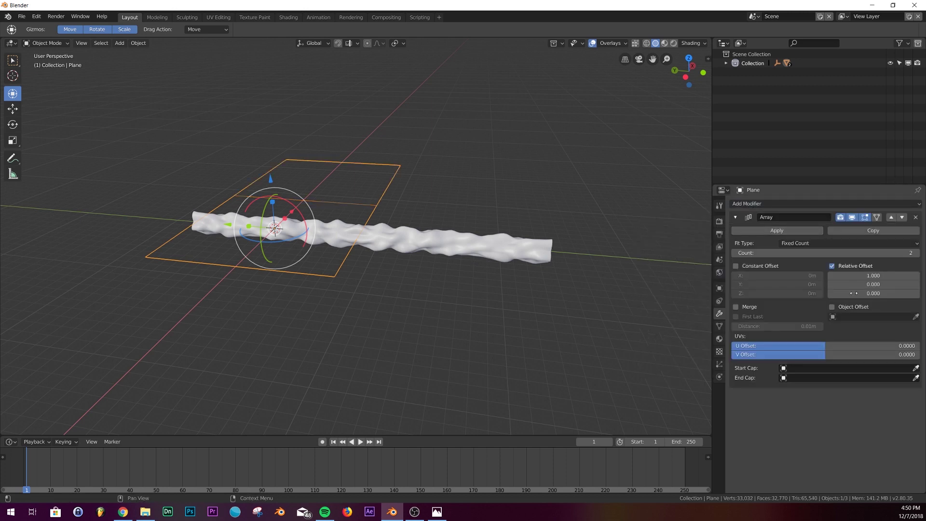
drag(858, 284, 815, 285)
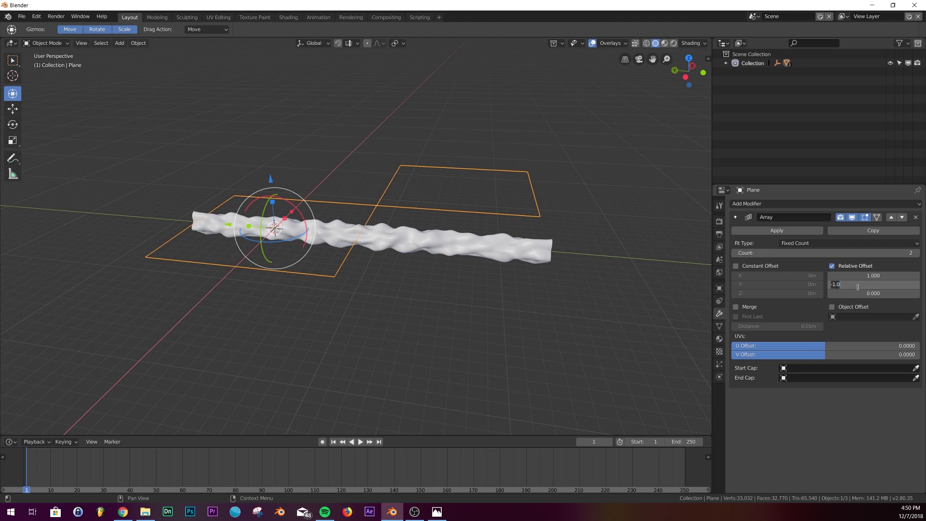
key(Return)
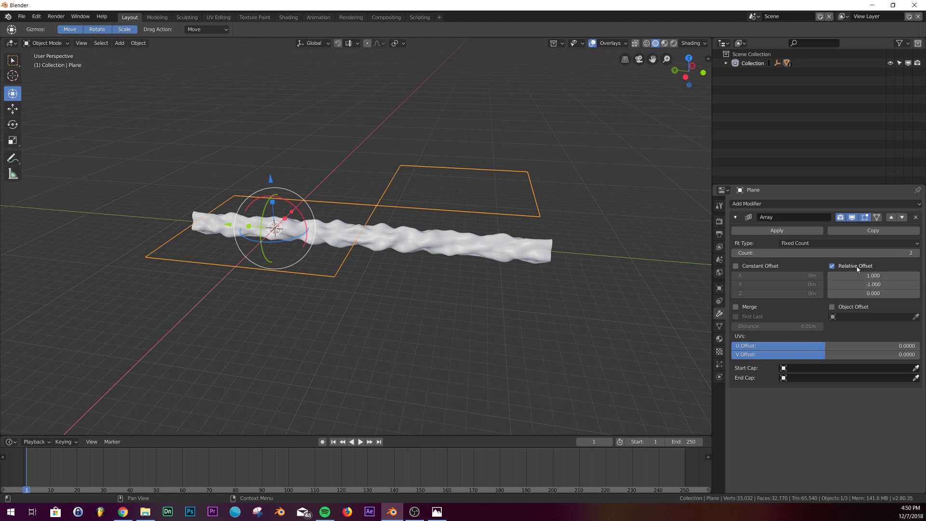
click(857, 275)
text(0)
key(Return)
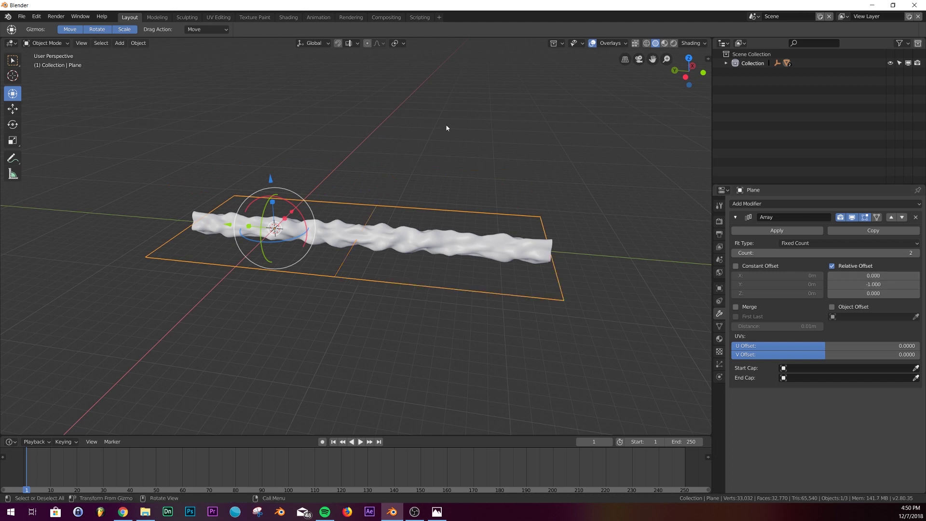
- Set the animation end frame to 120 and select the wavy tube
click(689, 442)
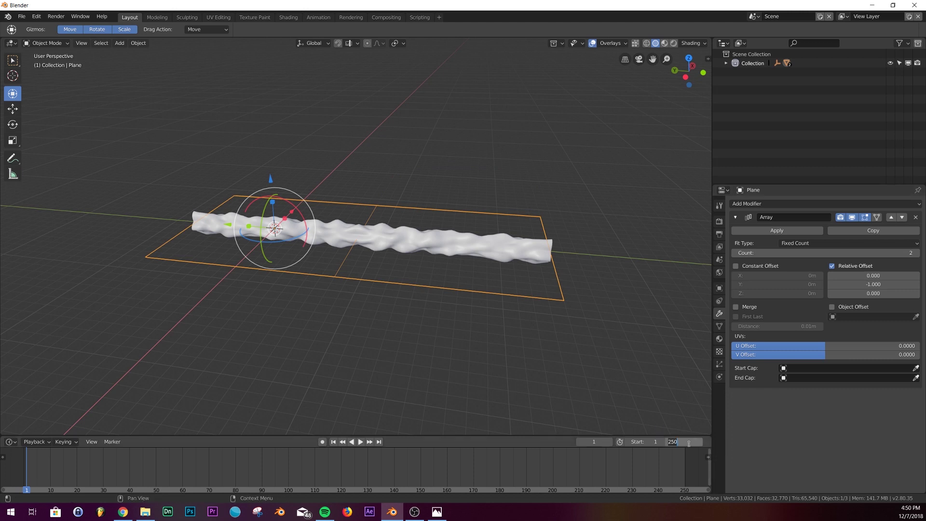
text(120)
key(Return)
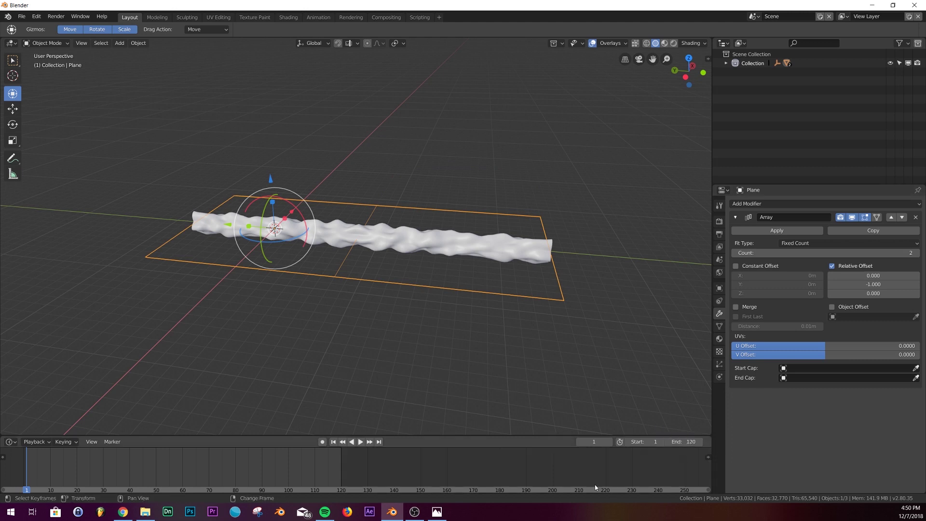
ctrl+scroll(482, 467, left, 5)
middle_drag(425, 489, 429, 486)
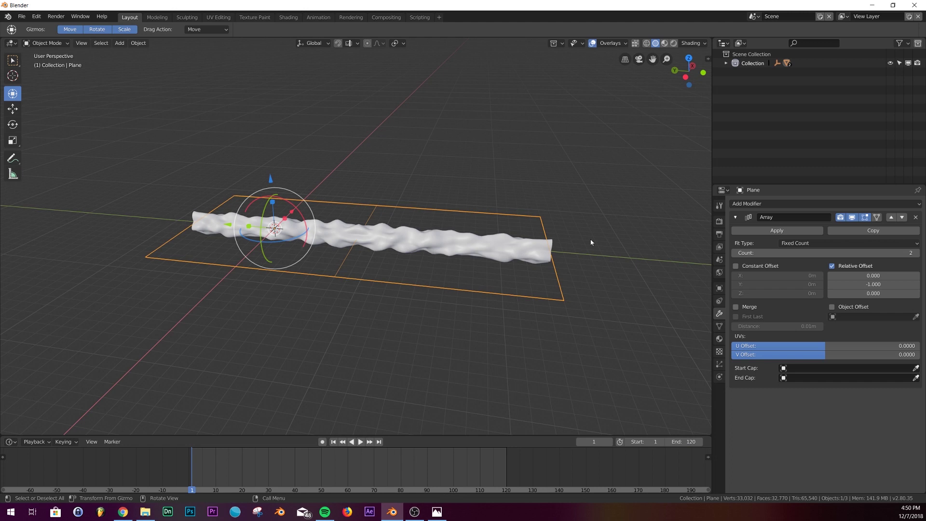
middle_drag(574, 251, 396, 260)
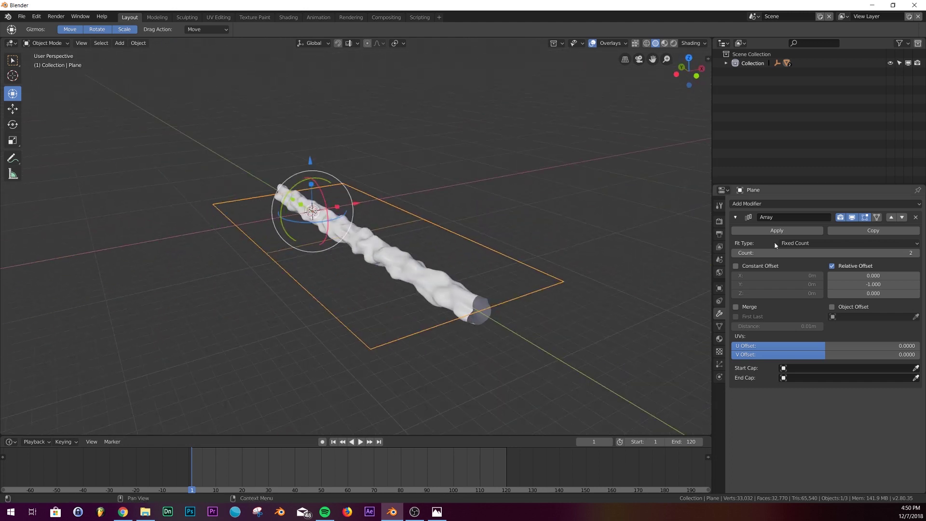
click(434, 295)
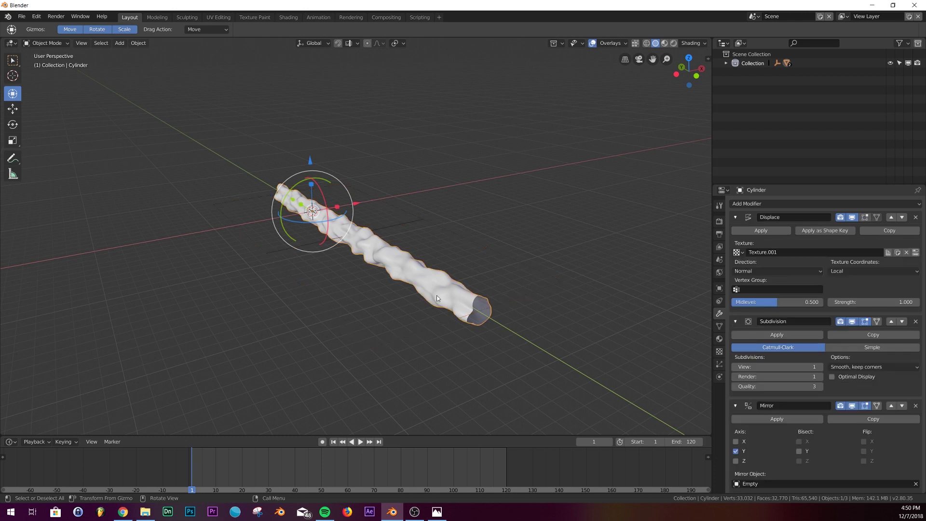
- Add an Array modifier to the tube, offsetting copies only along Z (X 0, Y 0)
click(757, 204)
click(741, 227)
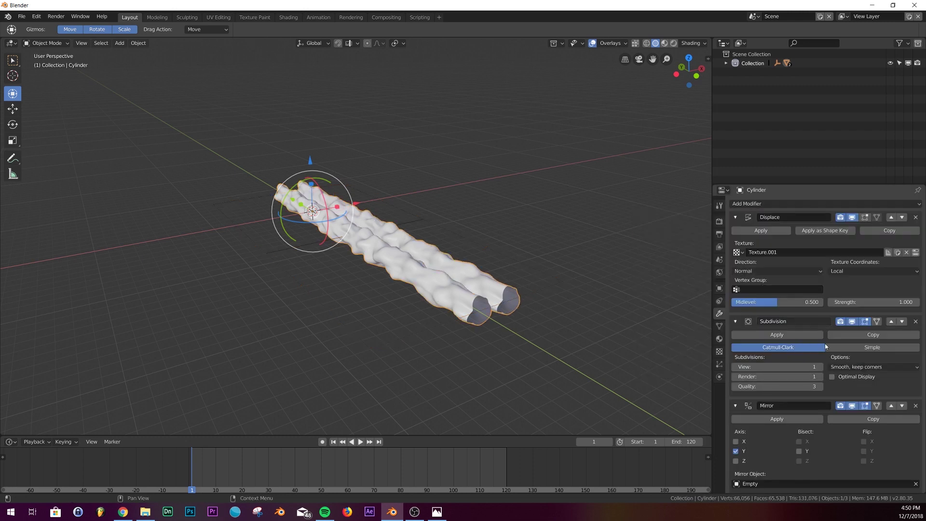
scroll(861, 386, down, 10)
click(873, 409)
click(873, 418)
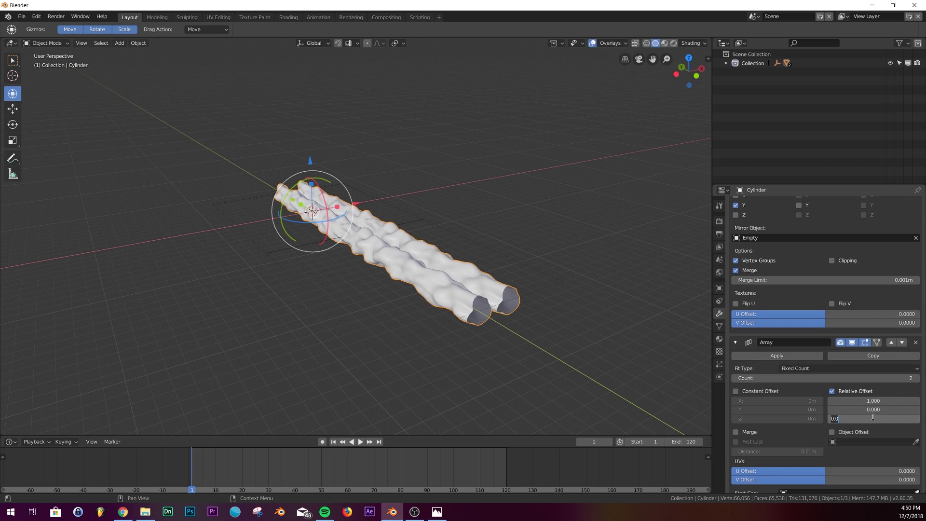
text(1.5)
key(Return)
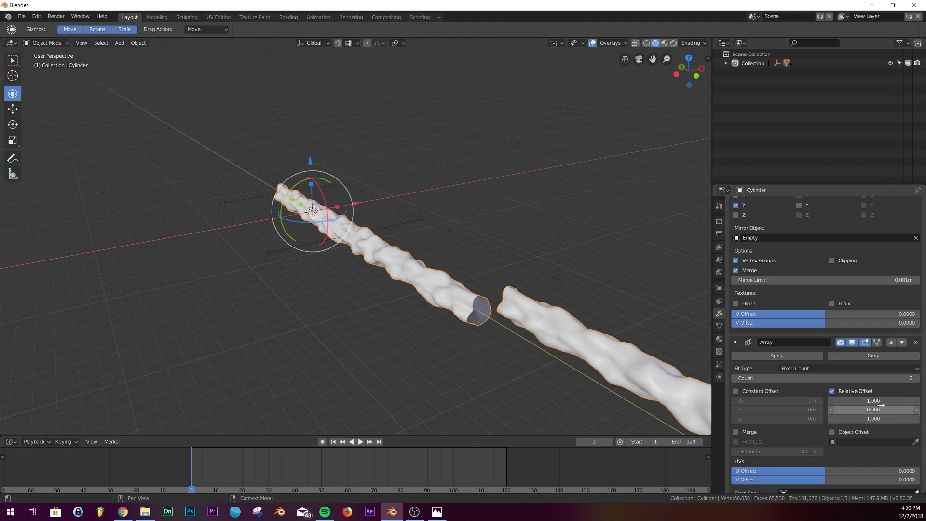
click(879, 400)
text(0)
key(Return)
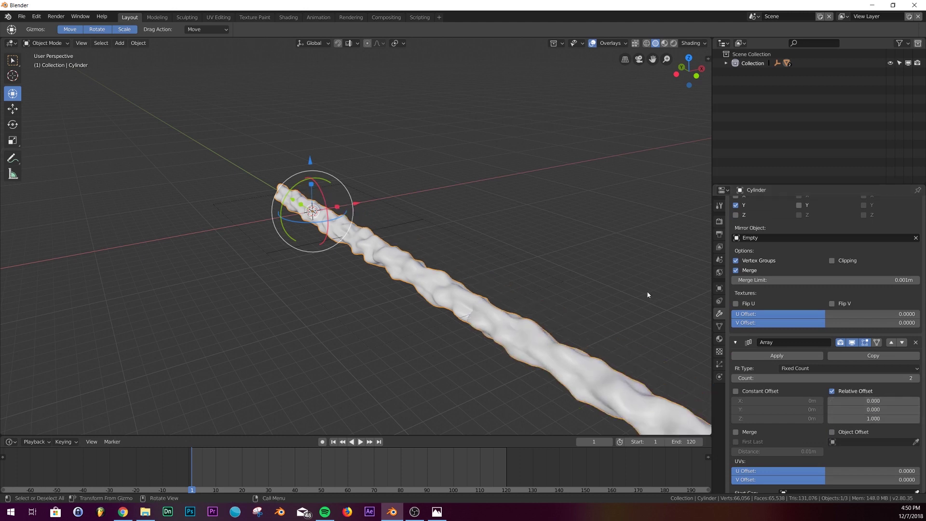
- Inspect the lengthened tunnel from the side, then switch to the web browser
middle_drag(648, 295, 504, 391)
scroll(612, 227, down, 2)
shift+middle_drag(587, 232, 517, 255)
scroll(521, 260, up, 10)
shift+middle_drag(585, 361, 338, 335)
scroll(374, 303, down, 8)
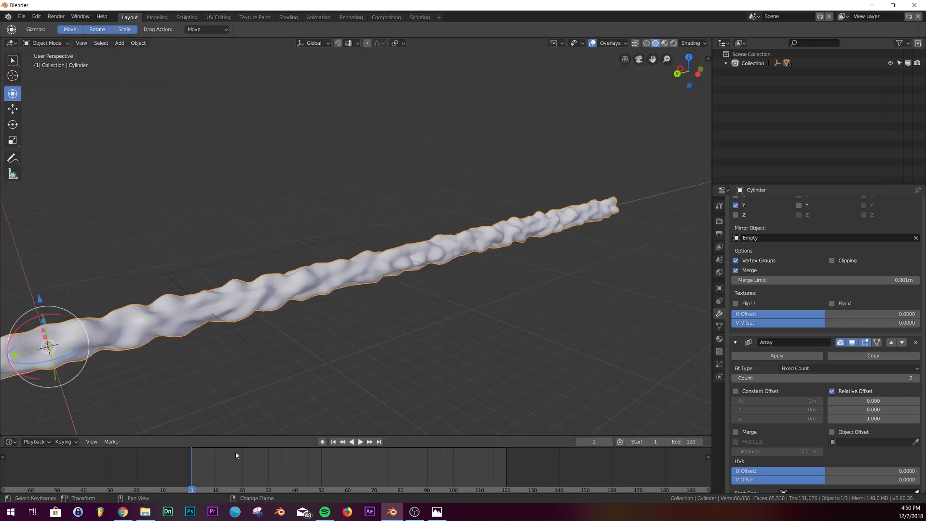
click(123, 512)
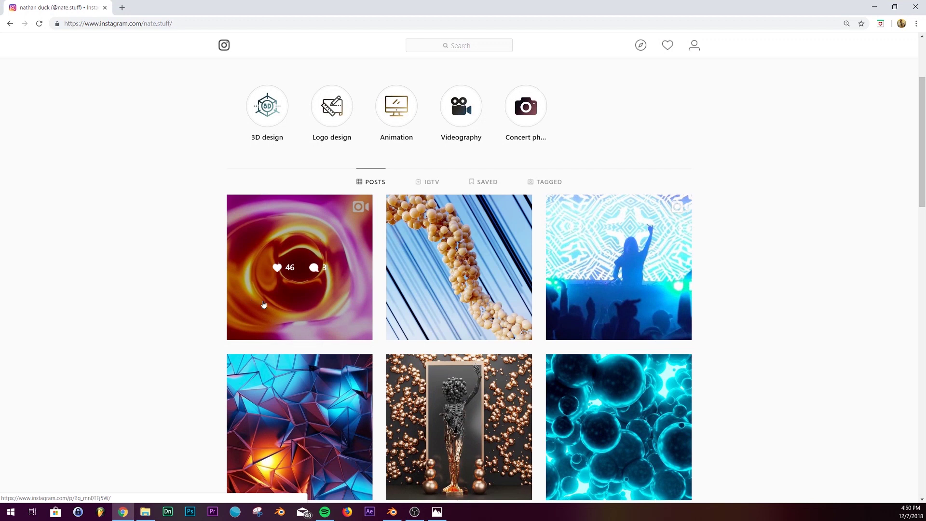
- Back in Blender, give the tube a new material with Metallic 1.0 and Roughness about 0.15
click(874, 9)
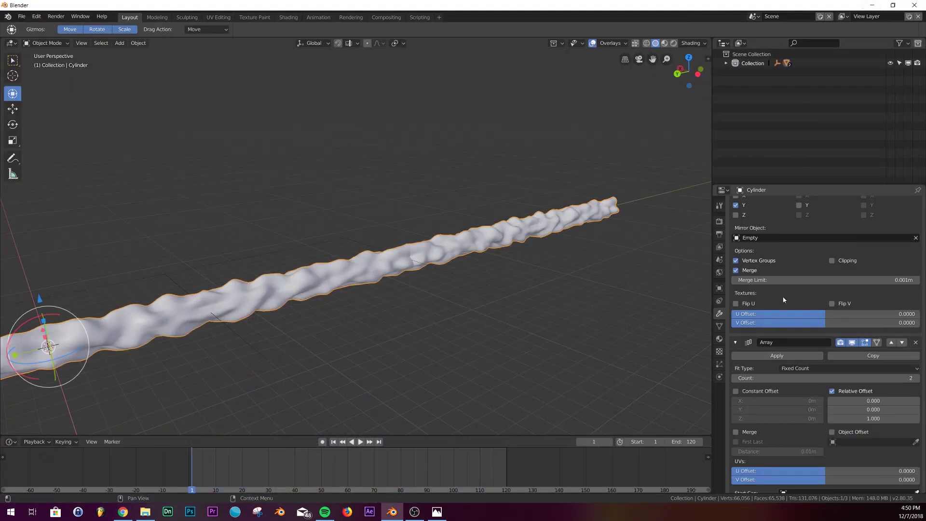
click(720, 338)
click(801, 242)
drag(866, 311, 922, 311)
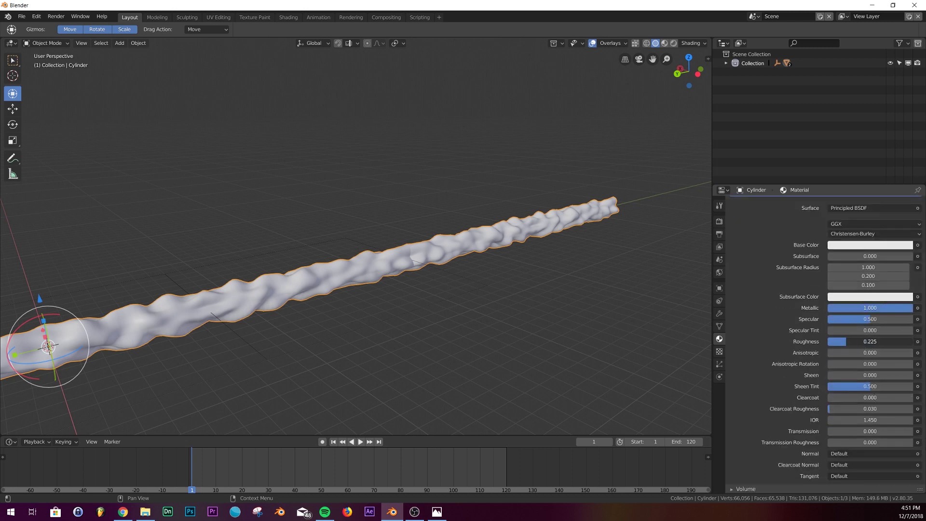
scroll(290, 295, down, 6)
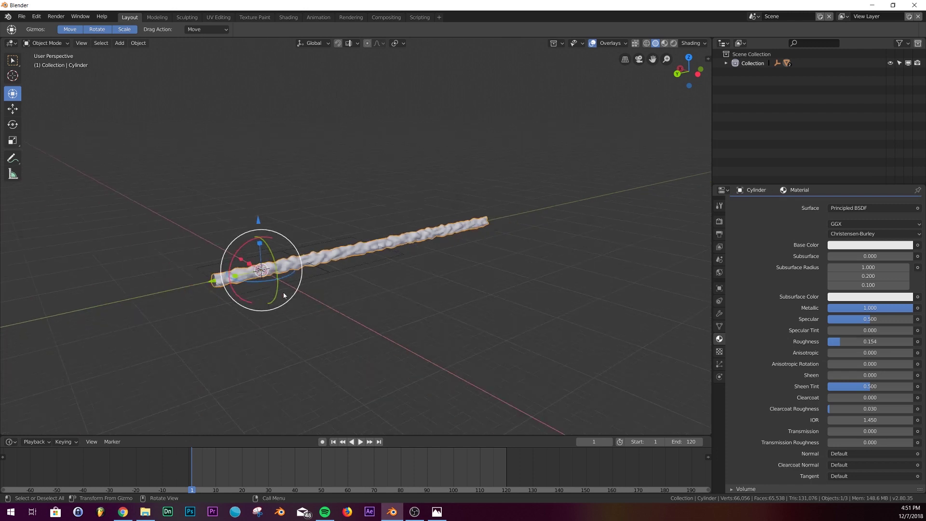
middle_drag(284, 296, 319, 275)
- Add a camera and place it 8 m along Y
key(shift+a)
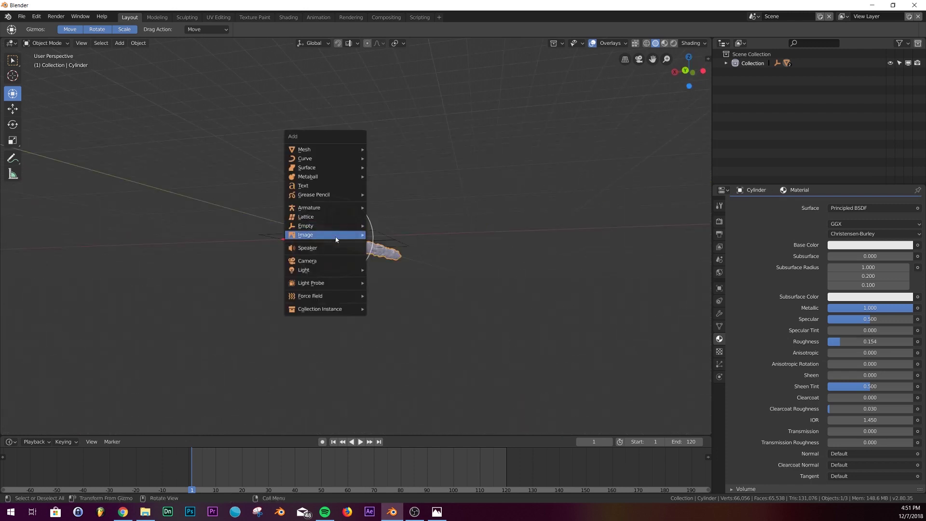
click(321, 262)
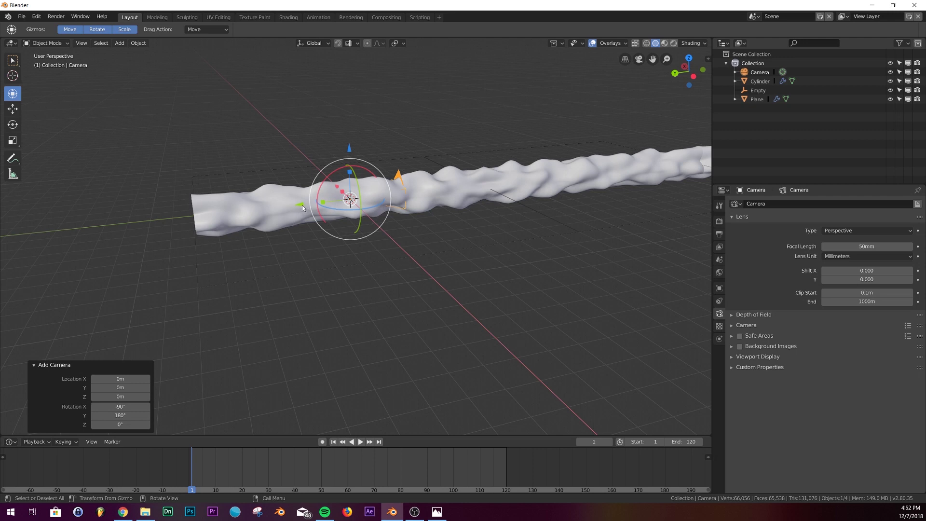
key(g)
ctrl+drag(149, 229, 149, 229)
middle_drag(181, 244, 241, 232)
click(516, 181)
middle_drag(514, 182, 490, 213)
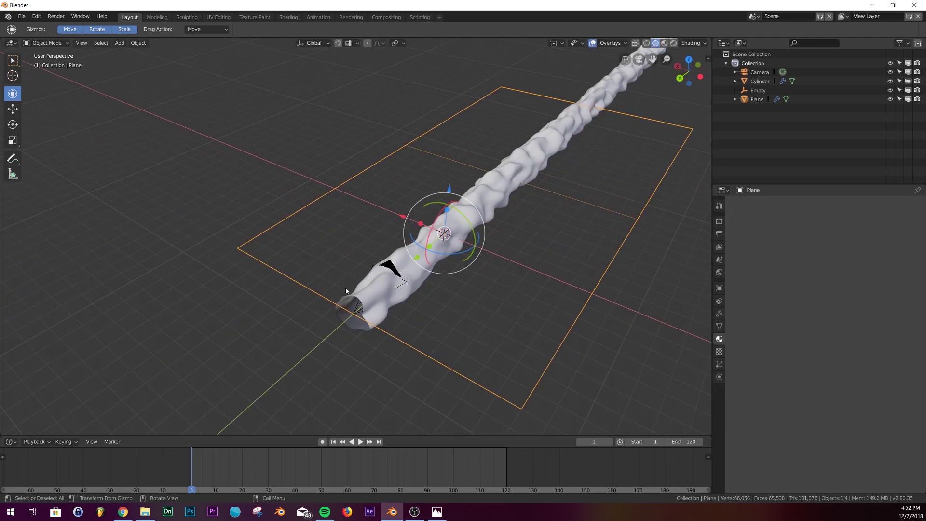
- Hide the tube's Array modifier in the viewport
click(357, 312)
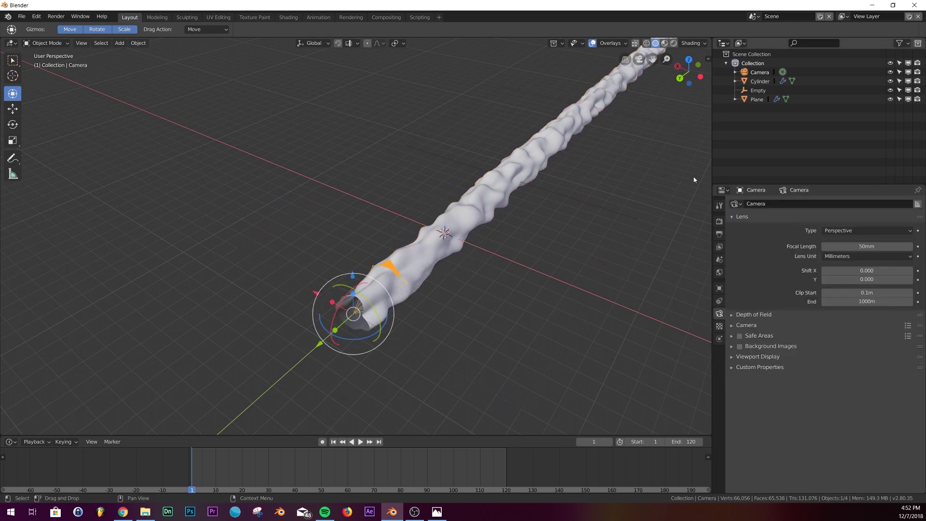
click(571, 140)
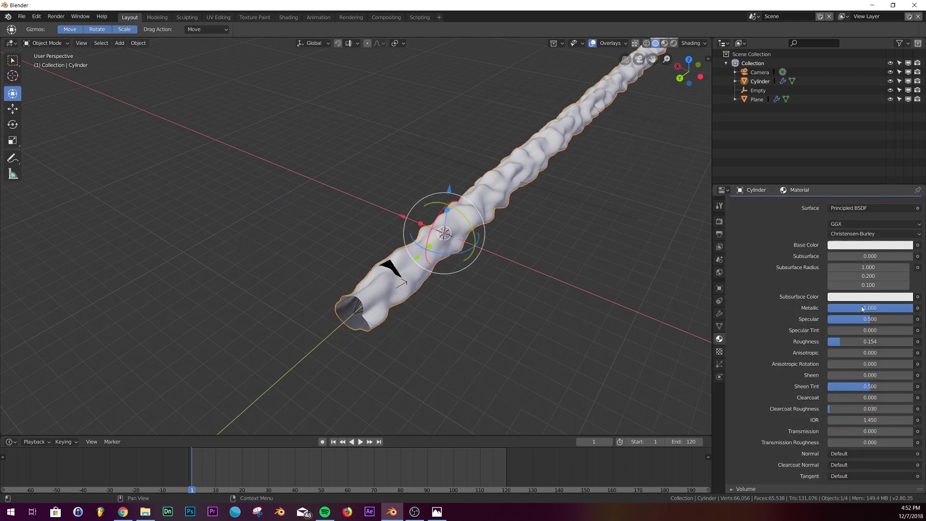
click(719, 313)
scroll(871, 368, down, 1)
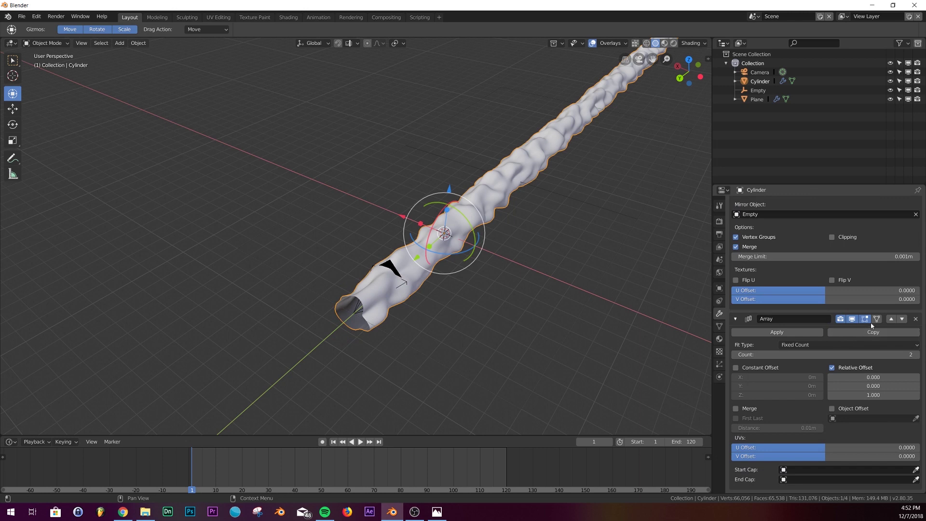
click(852, 318)
- Switch the viewport to wireframe and select the camera
mouse_move(528, 265)
middle_down()
mouse_move(423, 257)
mouse_move(422, 240)
middle_up()
key(z)
click(389, 255)
click(762, 72)
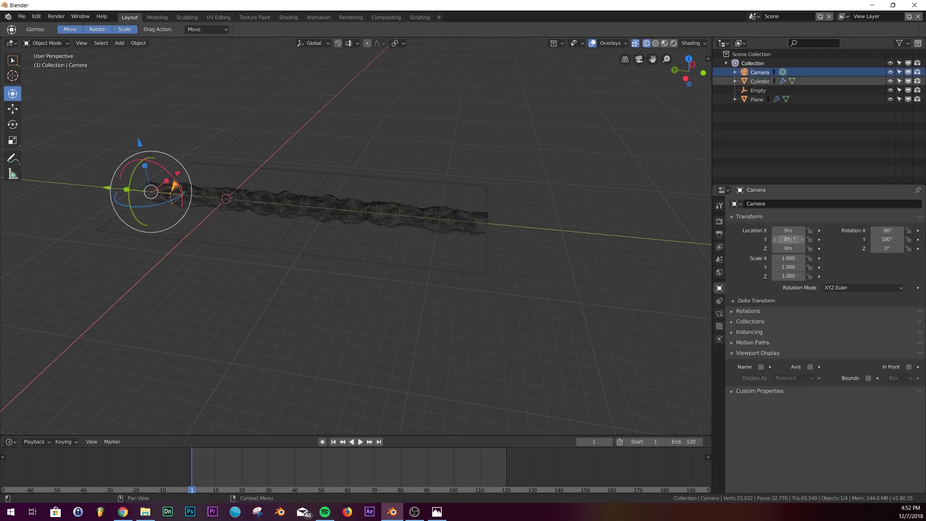
- Keyframe the camera's Y location at 8 m on frame 1 and -24 m at the end, then preview through the camera
click(819, 239)
click(379, 442)
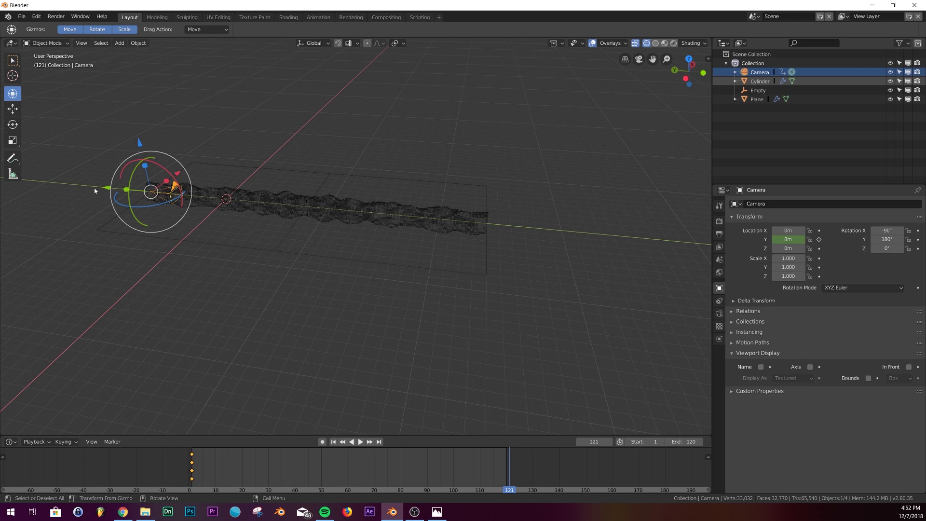
drag(103, 189, 431, 256)
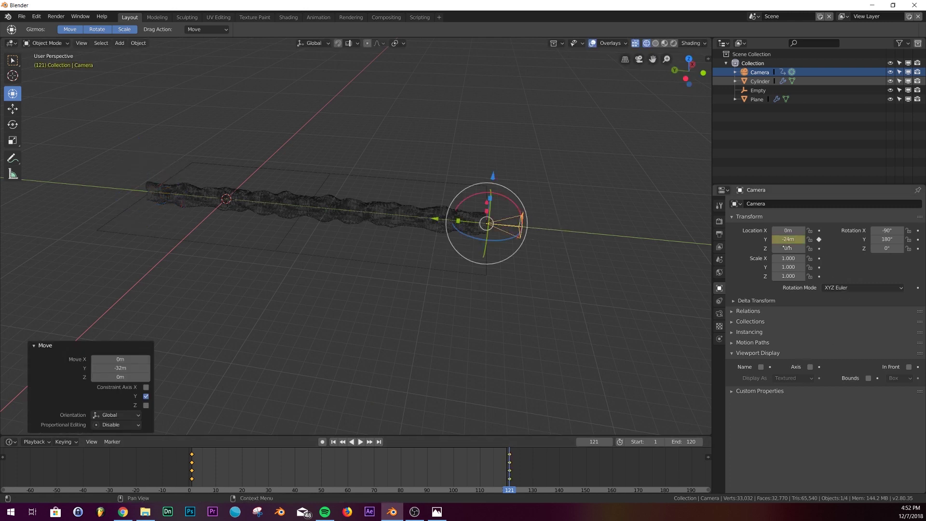
click(332, 442)
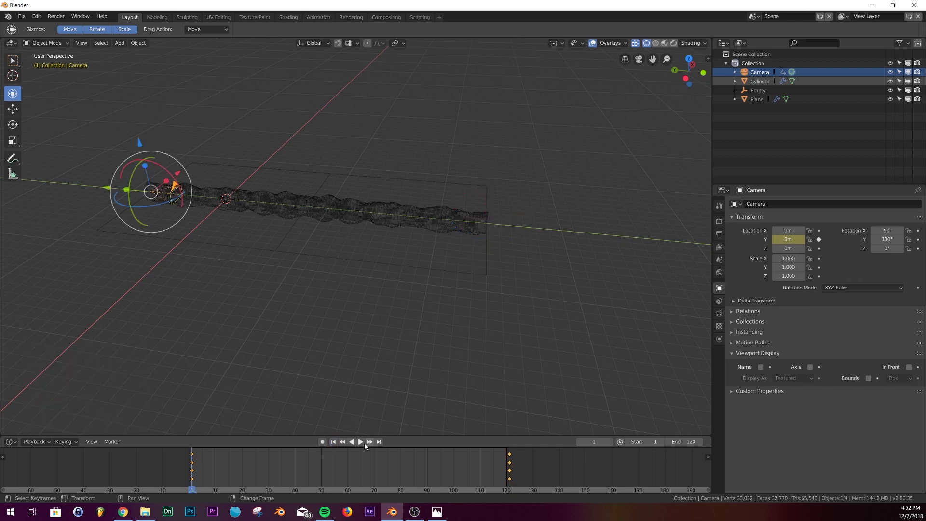
click(362, 442)
click(361, 441)
click(333, 442)
key(KP_0)
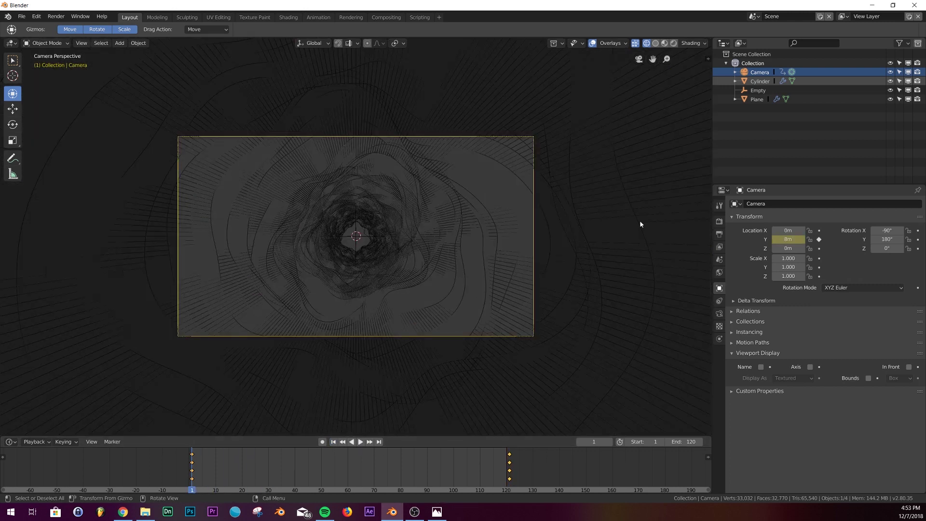
- Switch to solid shading, re-enable the tube's Array in the viewport, and play the fly-through
click(452, 242)
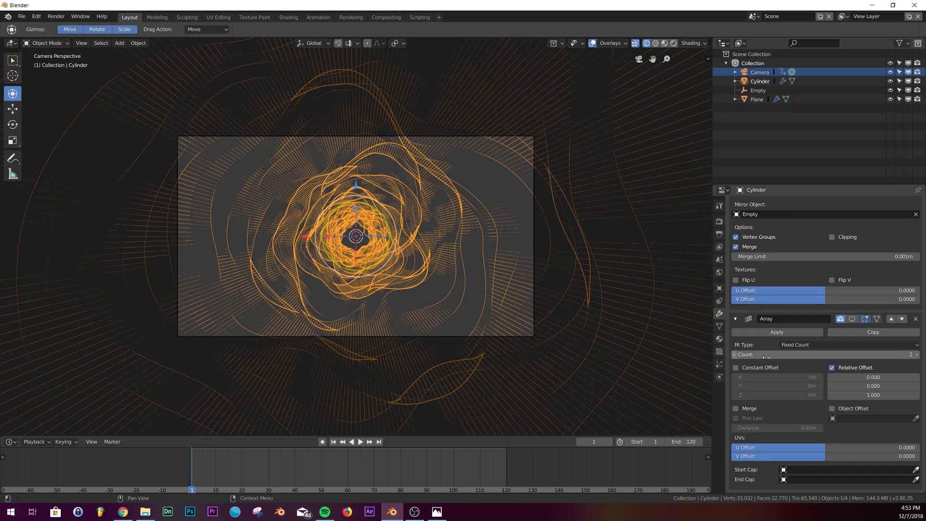
key(z)
click(607, 285)
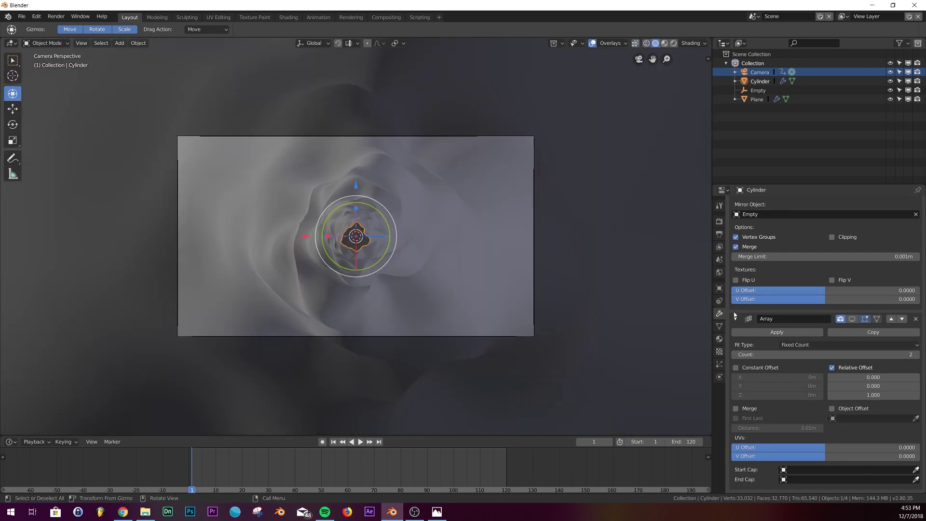
click(852, 319)
click(360, 442)
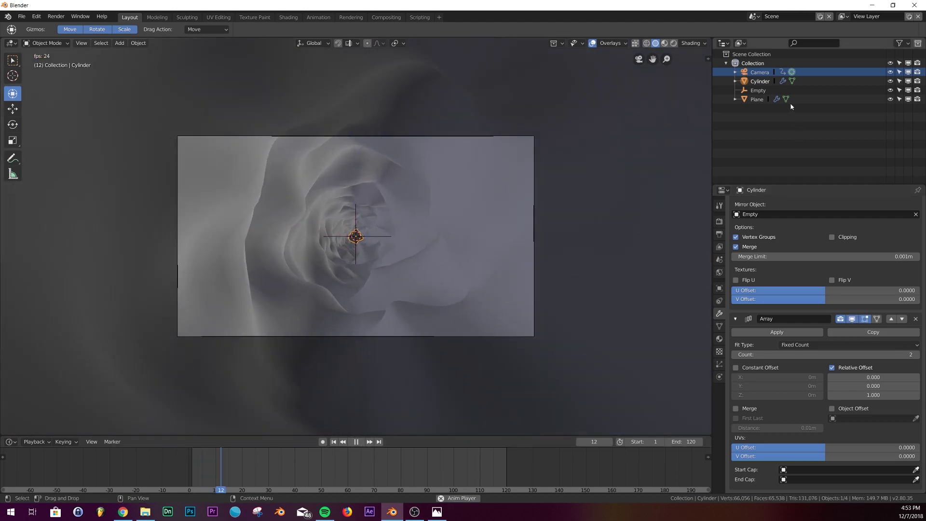
click(760, 73)
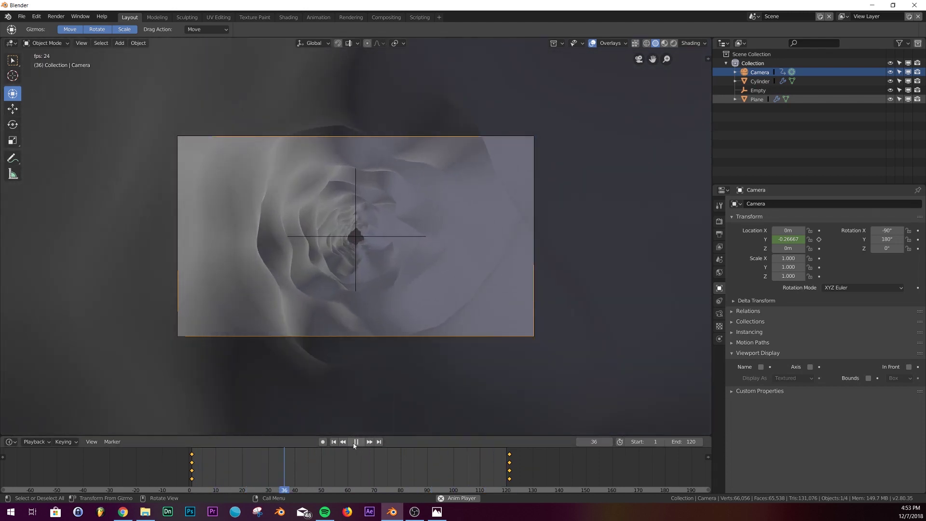
click(352, 443)
click(334, 443)
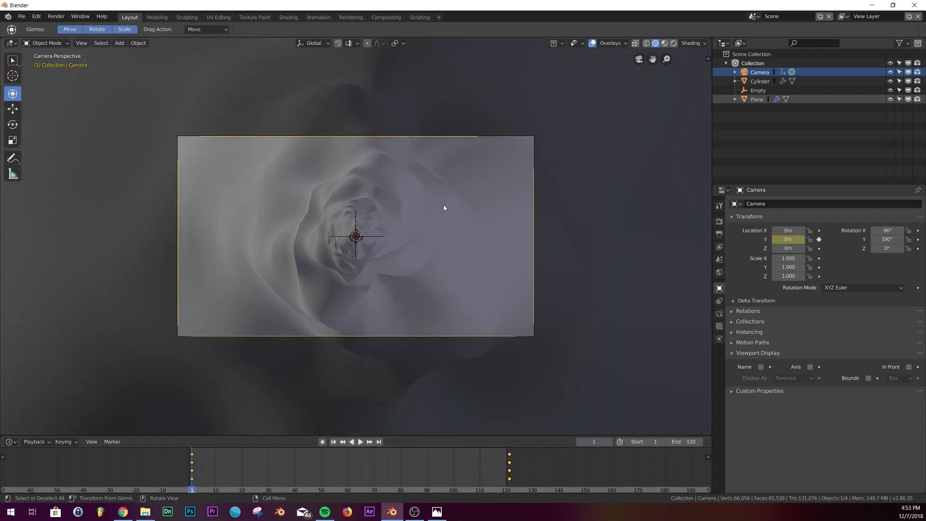
- Reselect the tunnel, briefly toggle wireframe, and return the viewport to solid shading
click(445, 208)
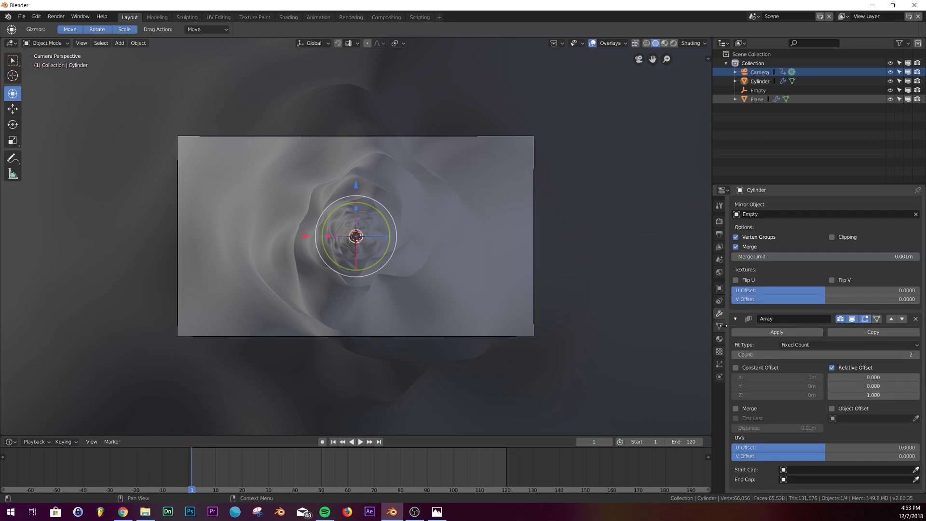
key(z)
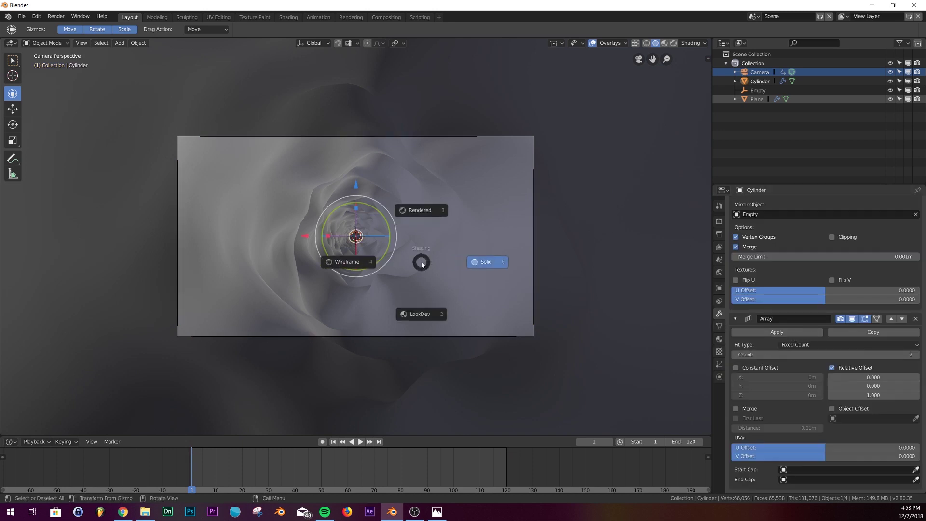
click(784, 101)
key(shift+a)
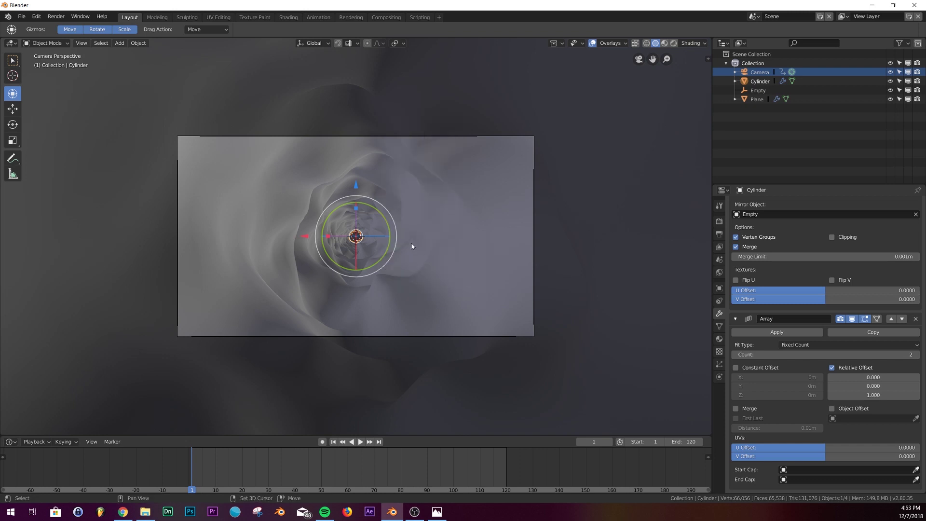
key(shift+z)
key(z)
click(497, 244)
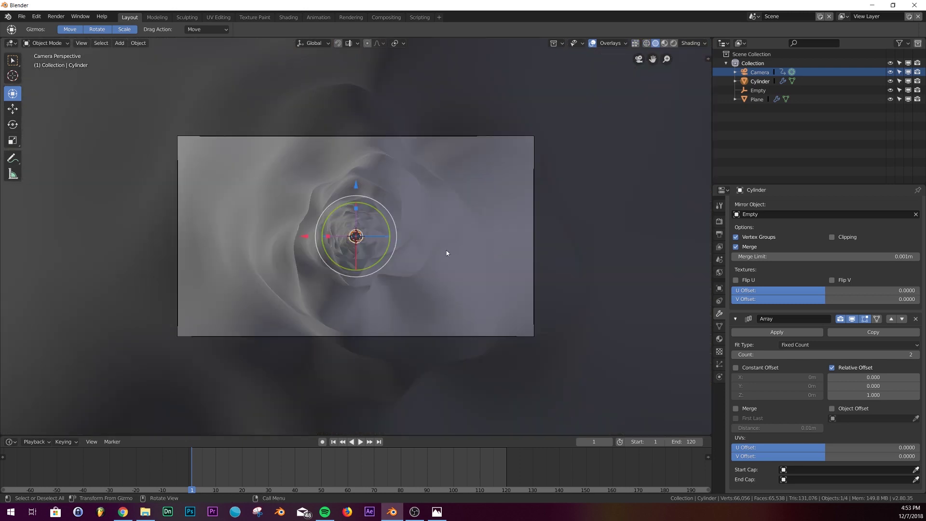
key(shift+a)
- Add a Point light and parent it to the Camera
mouse_move(429, 264)
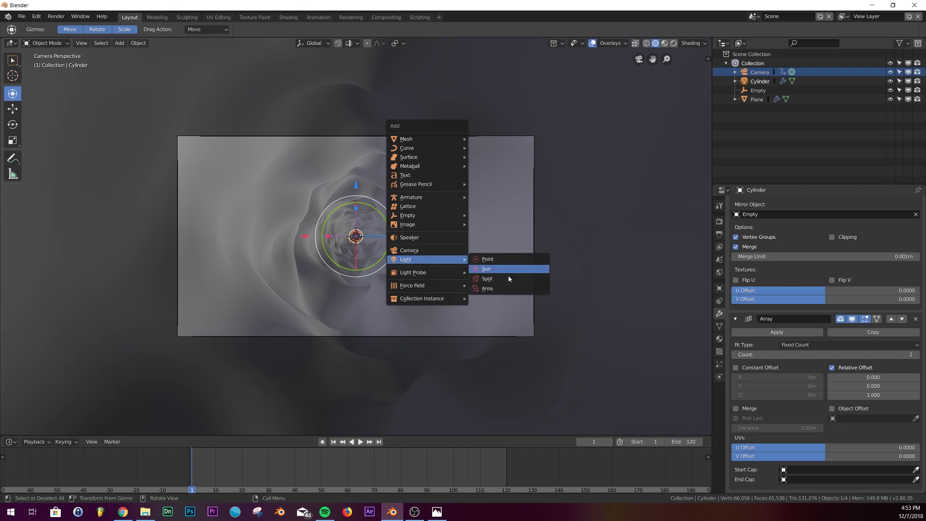
click(488, 260)
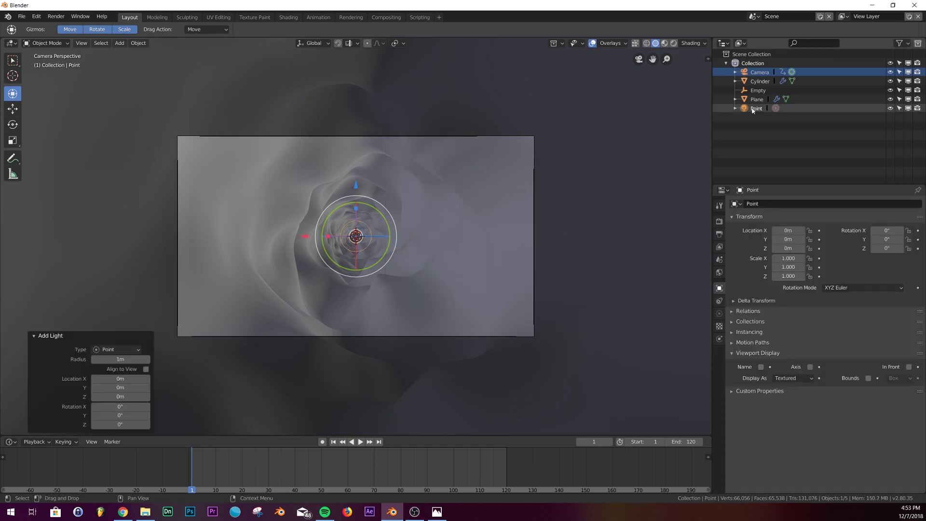
ctrl+click(766, 73)
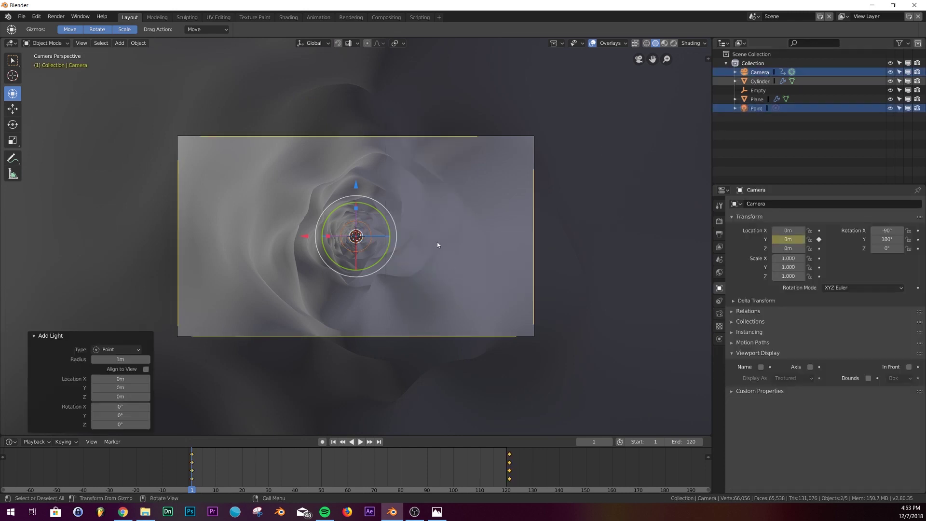
key(ctrl+p)
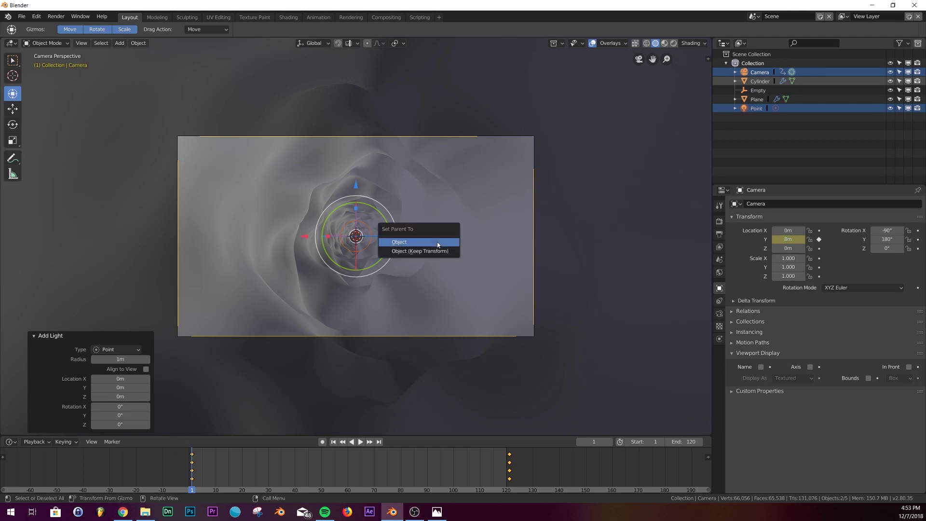
click(438, 244)
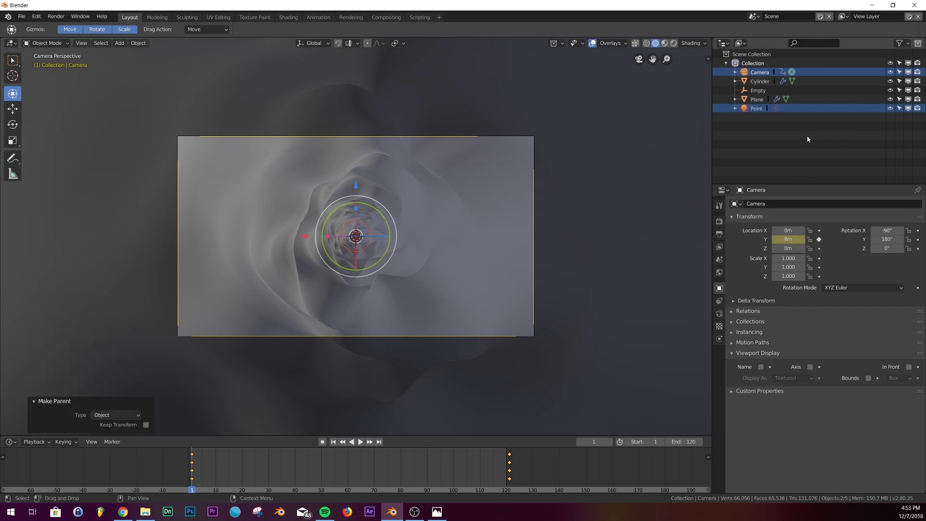
click(760, 71)
- Color the Point light pink (R 1.000, G 0, B 0.254) and lower its Energy to 0.590
key(z)
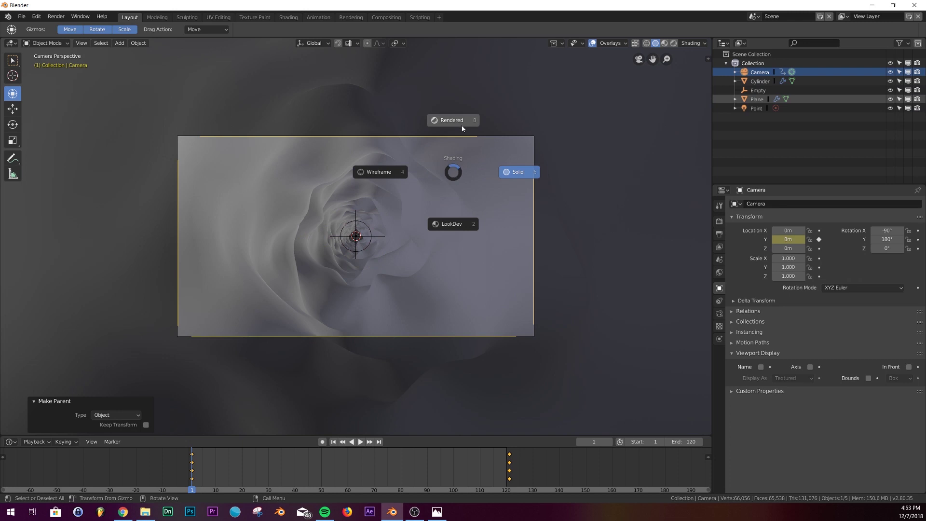
click(461, 129)
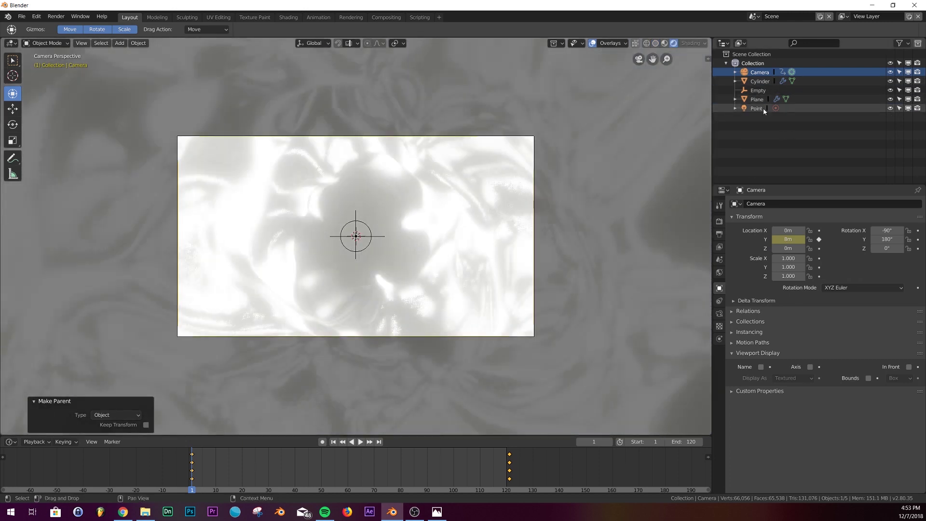
click(756, 109)
click(719, 313)
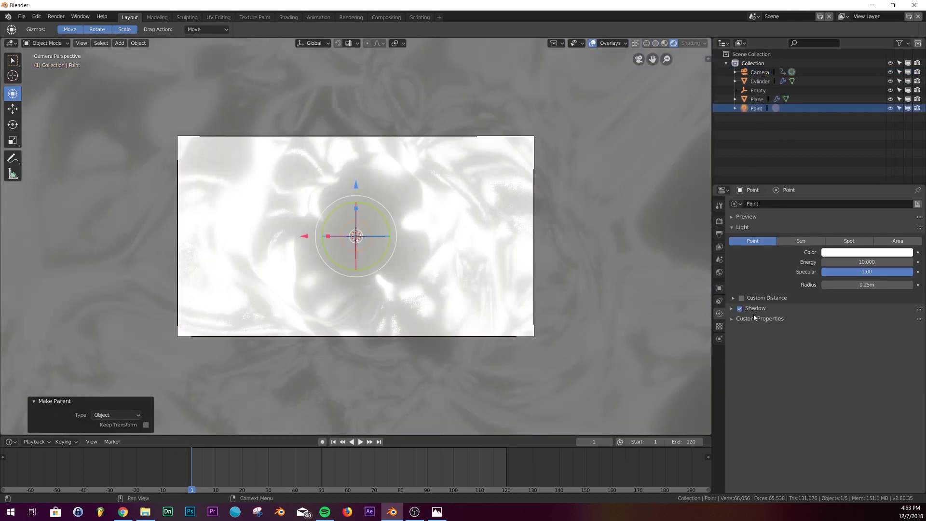
click(873, 252)
click(874, 195)
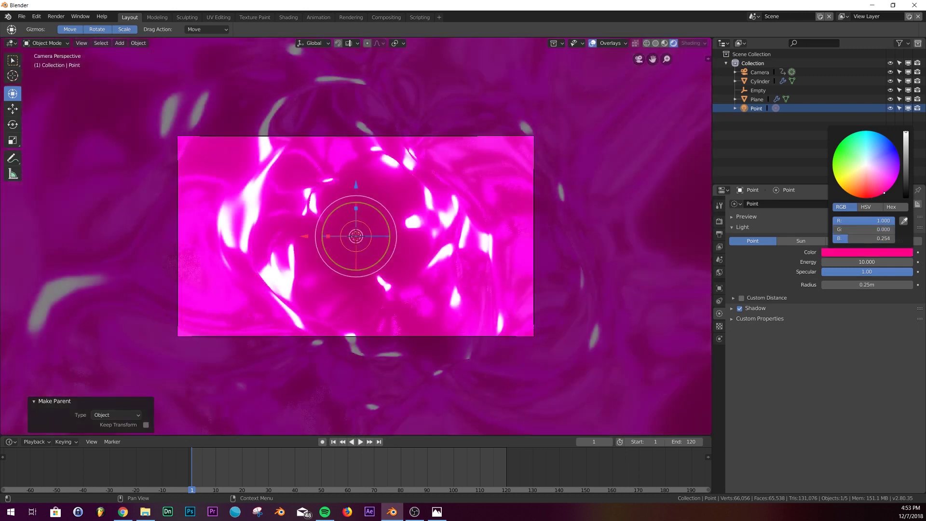
drag(866, 262, 829, 261)
middle_drag(545, 255, 450, 252)
key(z)
click(515, 254)
- Duplicate the point light as Point.001 and move it about 4 m along Y
key(z)
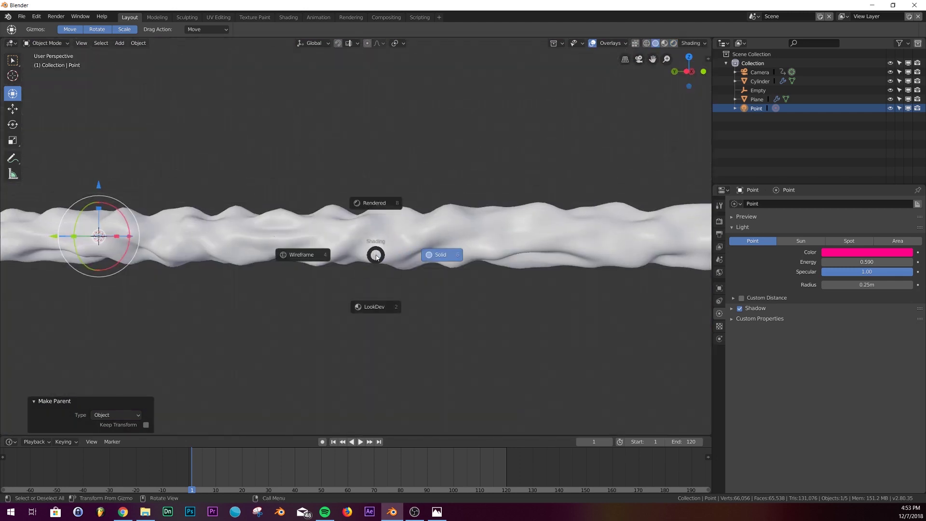
click(309, 253)
mouse_move(308, 254)
middle_down()
mouse_move(502, 221)
mouse_move(424, 222)
middle_up()
key(shift+d)
key(Escape)
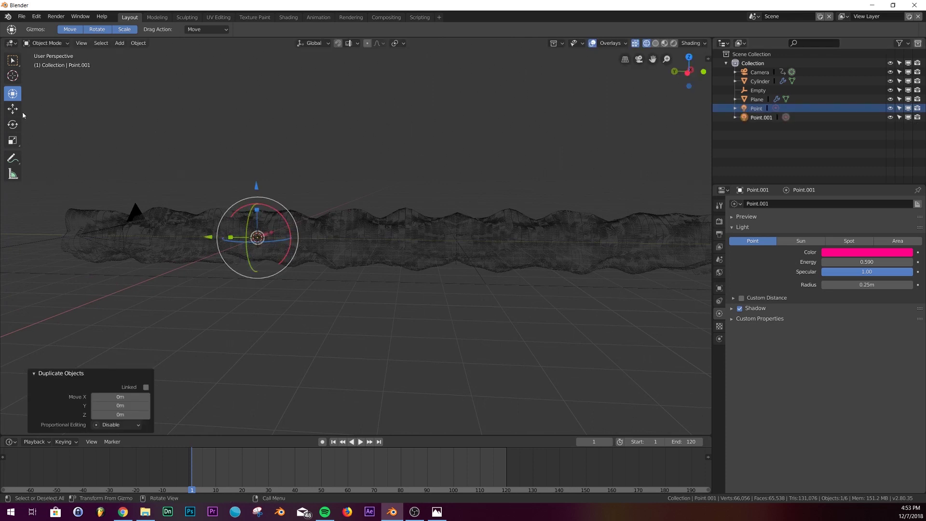
drag(207, 238, 249, 239)
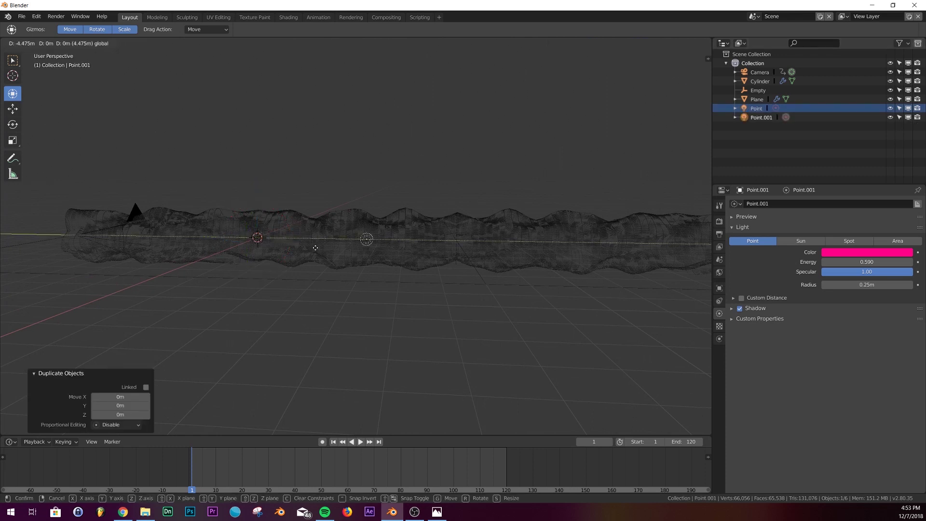
drag(315, 248, 311, 248)
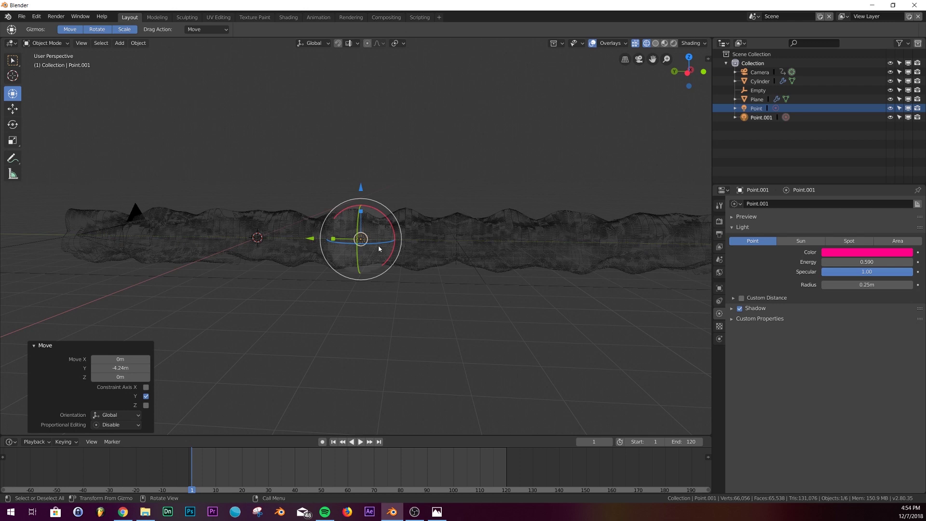
- Duplicate Point.001 as Point.002, move it further along Y, and view through the camera
key(shift+d)
key(Escape)
drag(316, 241, 359, 239)
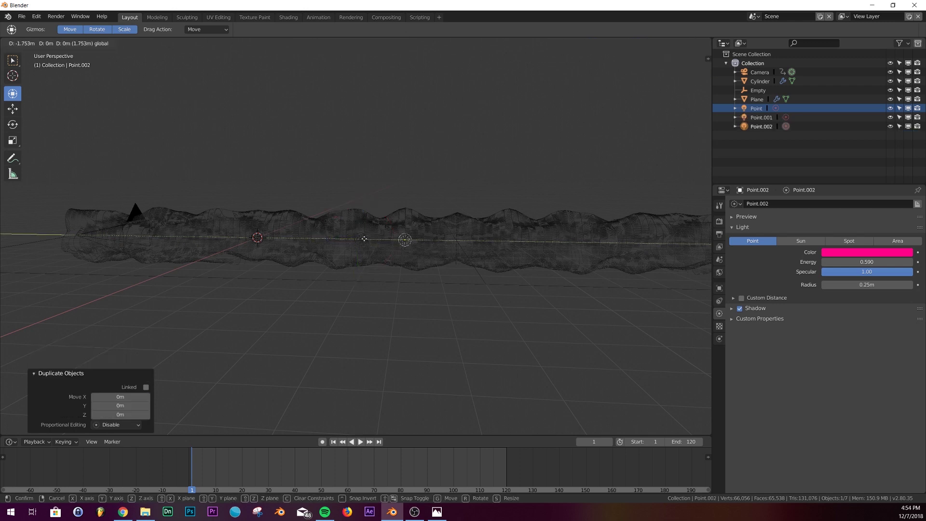
drag(425, 244, 427, 243)
key(KP_0)
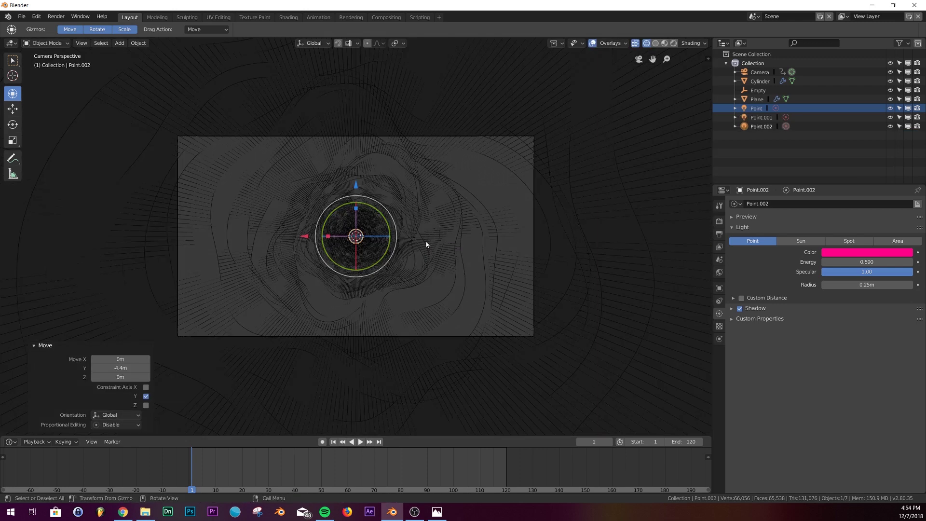
- Switch the viewport to Rendered shading and select the Point.001 light
key(z)
click(436, 197)
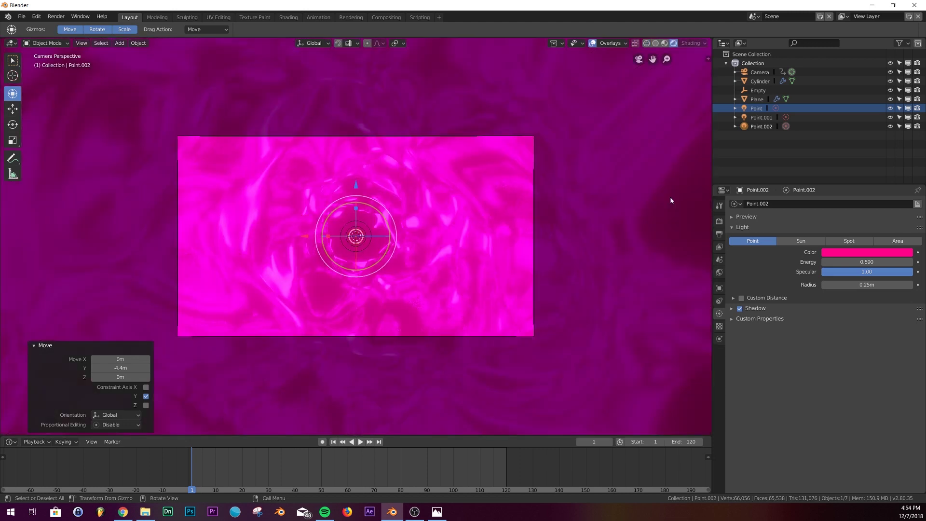
click(761, 117)
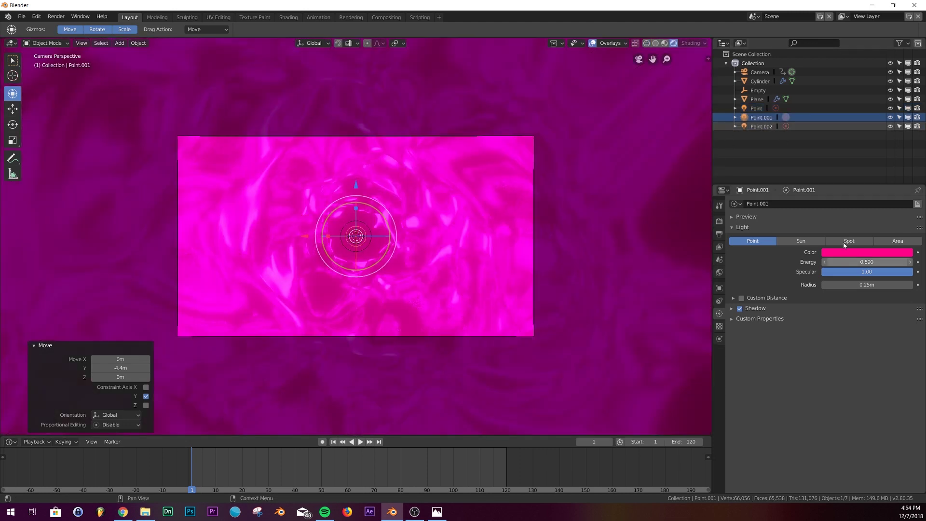
- Make Point.001 orange (R 1.000, G 0.180, B 0) and show the tunnel cylinder's modifiers
click(851, 253)
click(850, 197)
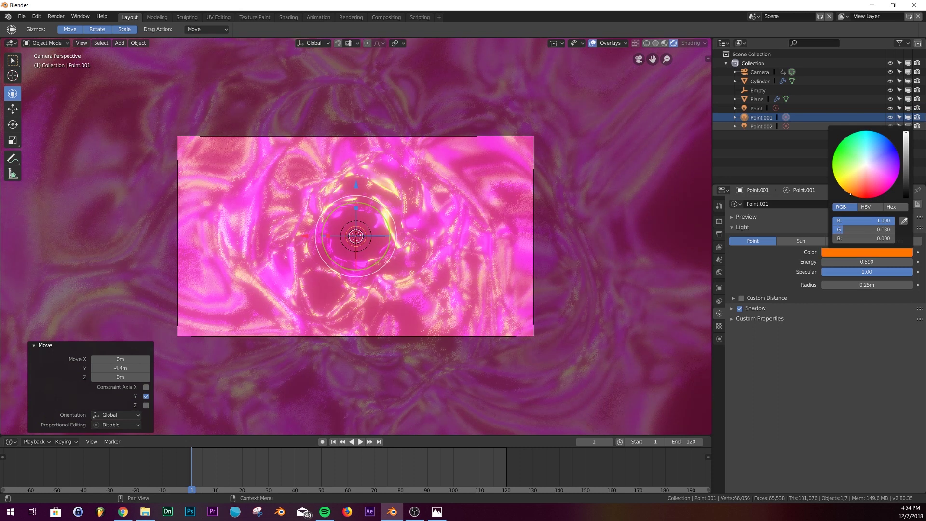
click(473, 259)
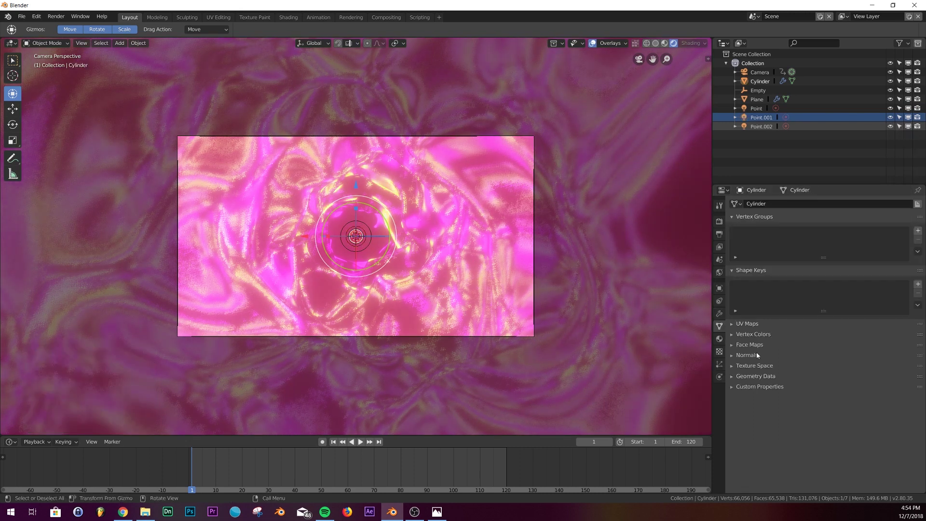
click(719, 314)
- Lower the tunnel's Displace modifier strength from 1.000 to 0.500
scroll(849, 338, up, 10)
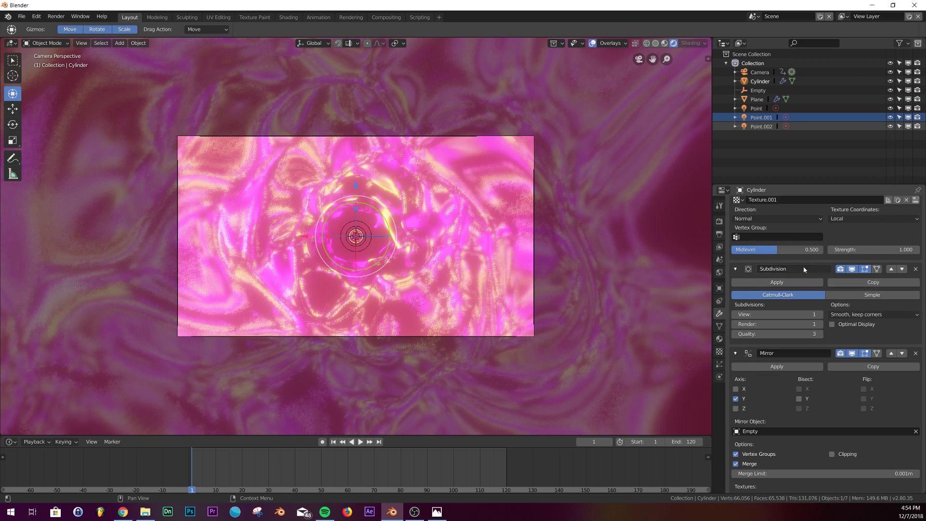
scroll(839, 290, up, 2)
click(829, 293)
click(829, 294)
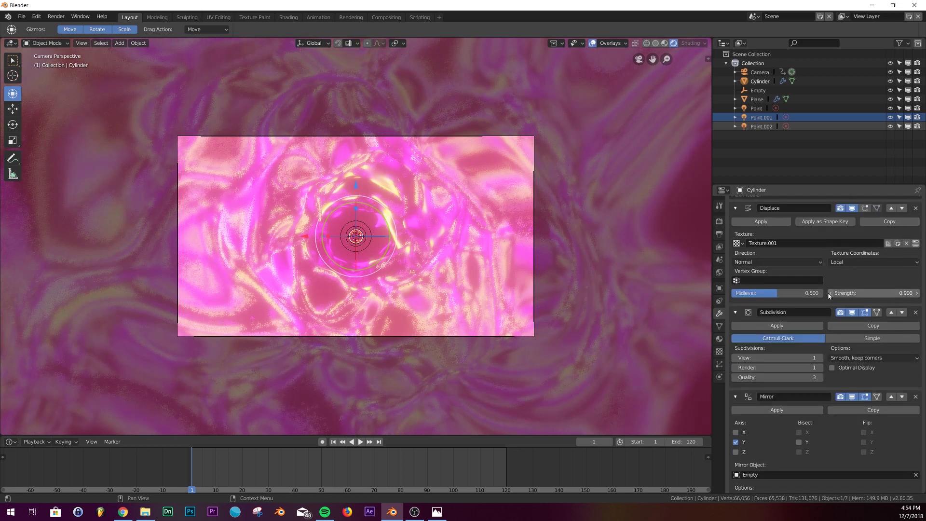
click(830, 294)
click(829, 294)
click(829, 294)
click(829, 294)
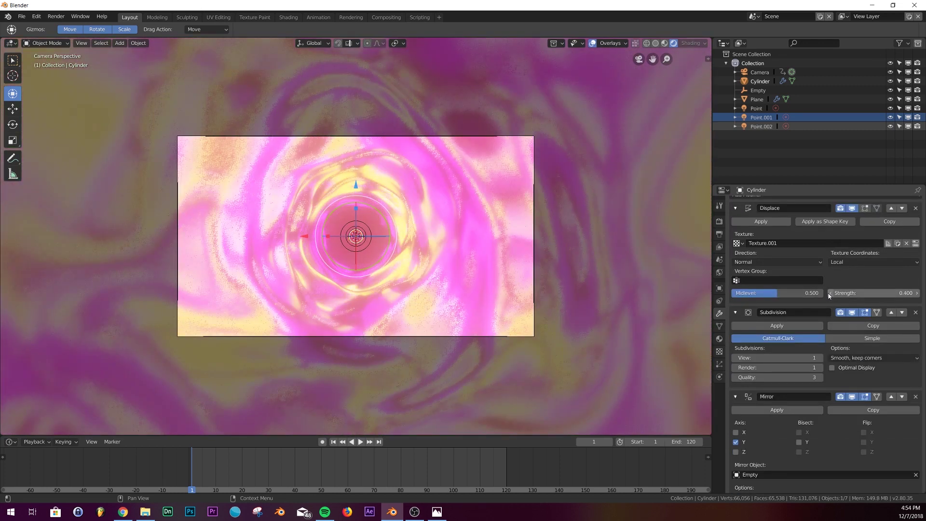
click(916, 293)
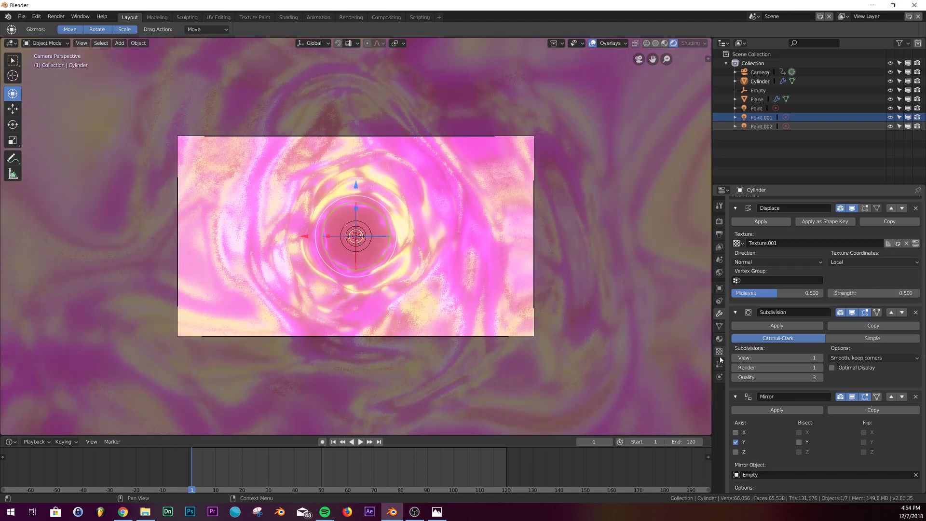
click(719, 234)
- In Render Properties, change the Color Management Look from Base Contrast to High Contrast
click(719, 221)
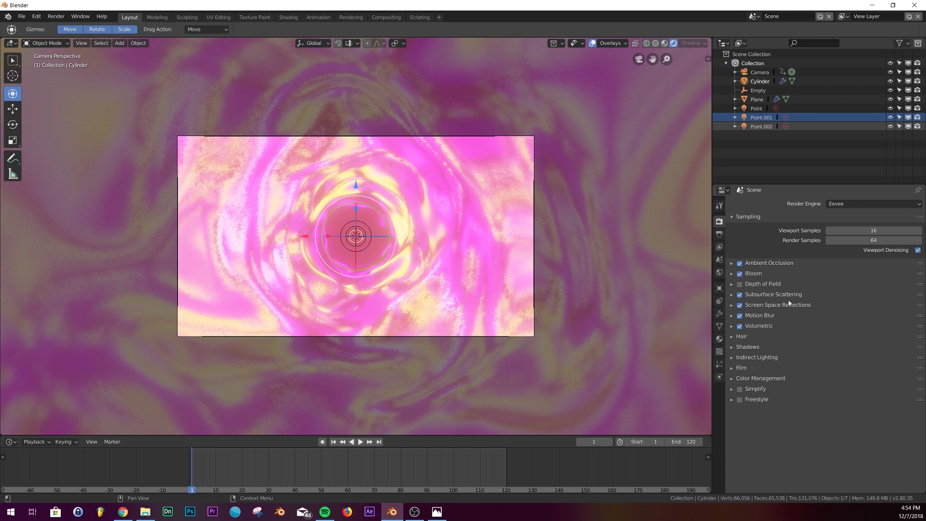
click(760, 357)
click(774, 357)
click(765, 379)
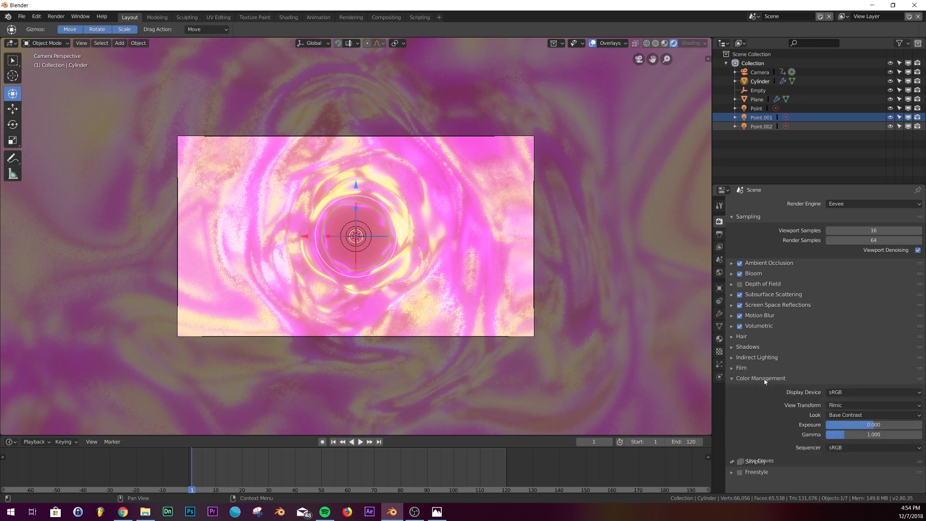
click(863, 415)
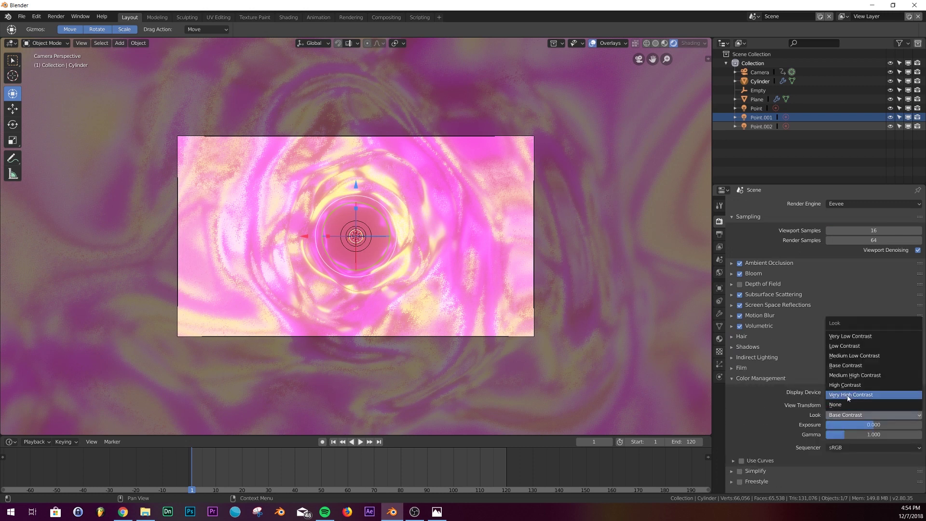
click(848, 397)
click(846, 415)
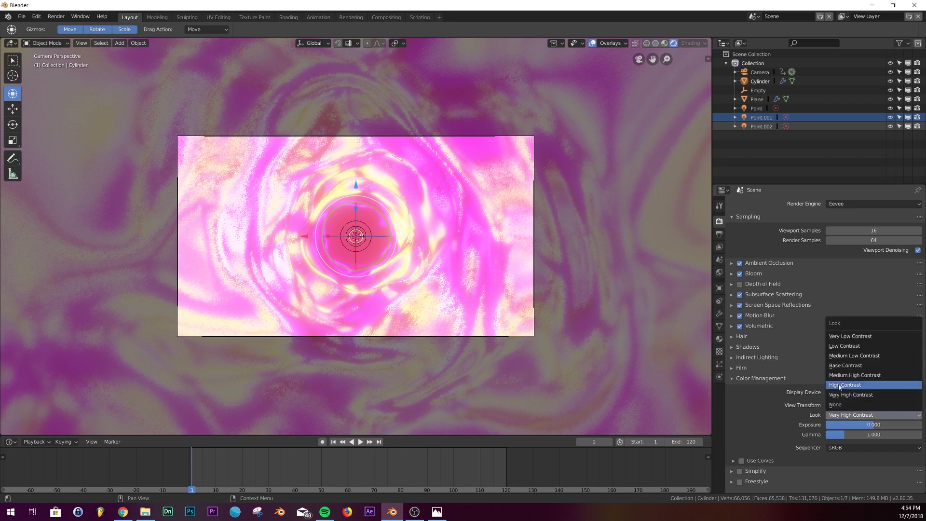
click(845, 384)
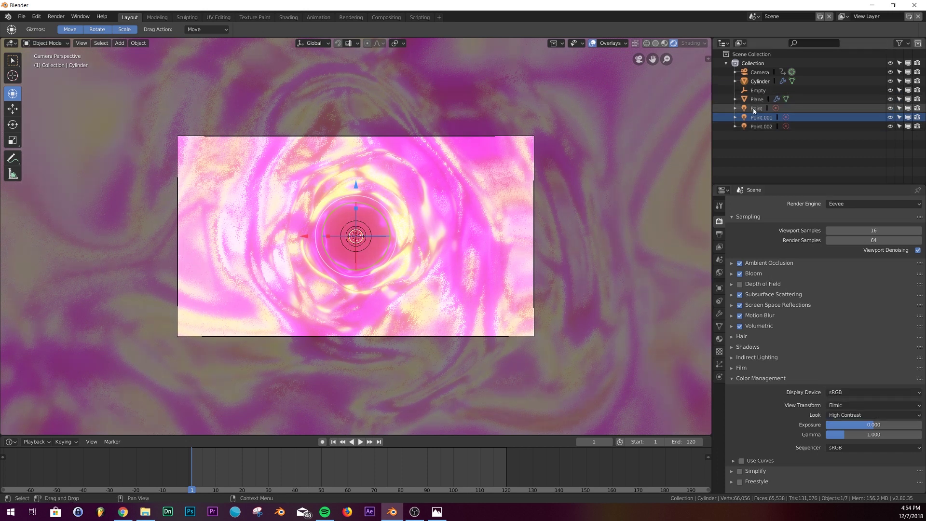
click(755, 109)
click(719, 314)
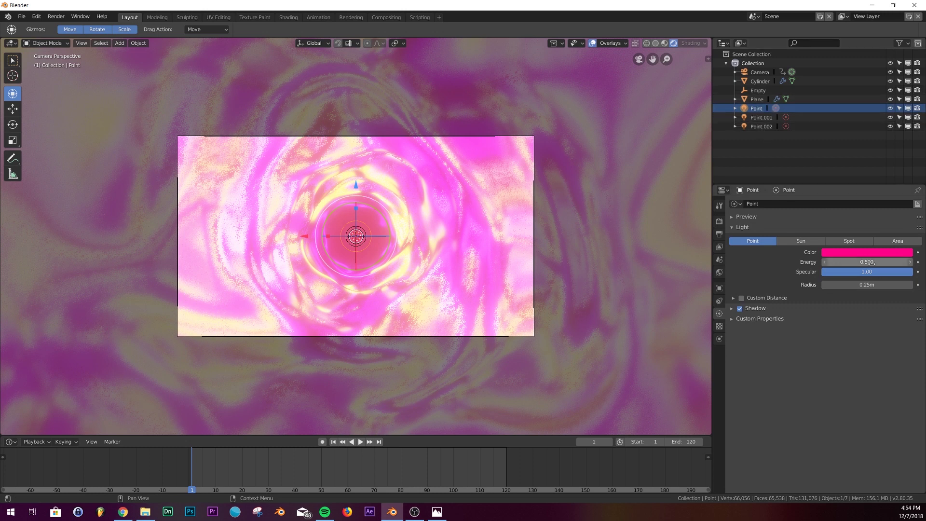
- Adjust the Point light's energy, color Point.002 blue, and play the fly-through animation
drag(874, 262, 849, 262)
click(762, 117)
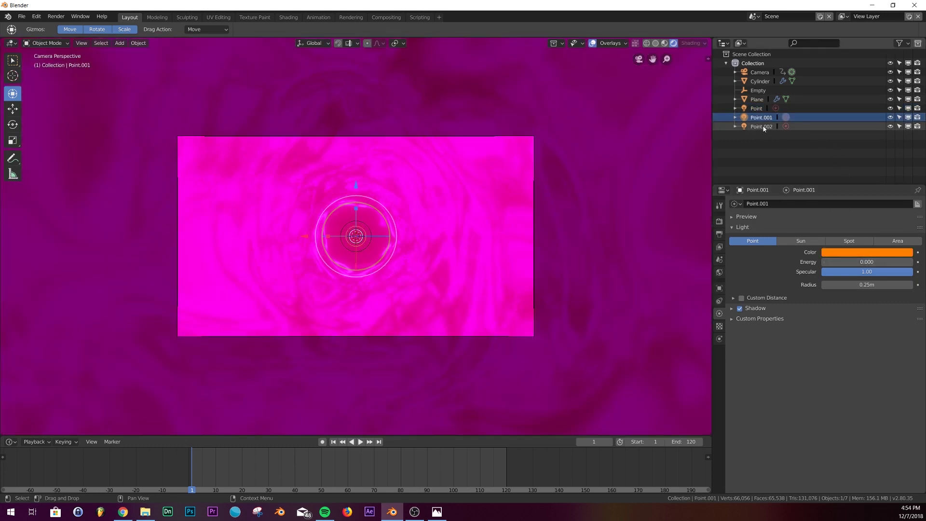
click(761, 127)
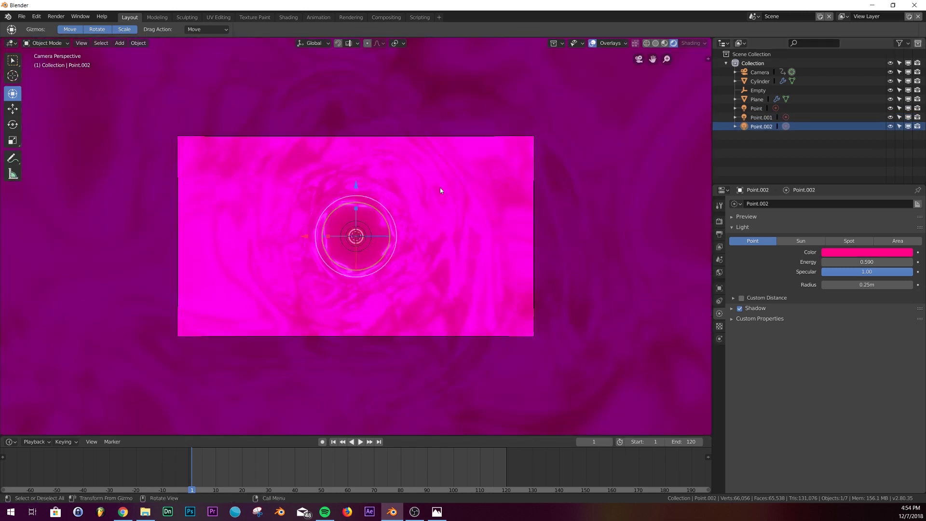
click(867, 251)
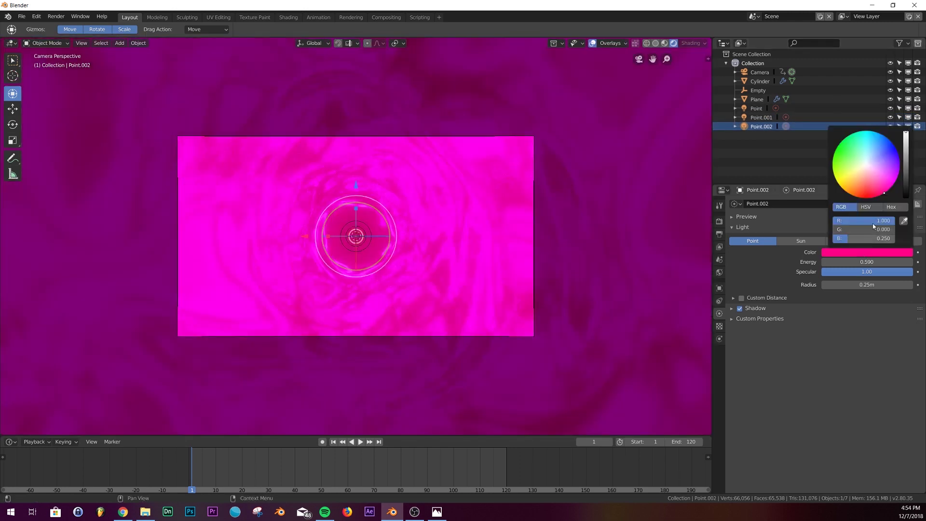
click(882, 134)
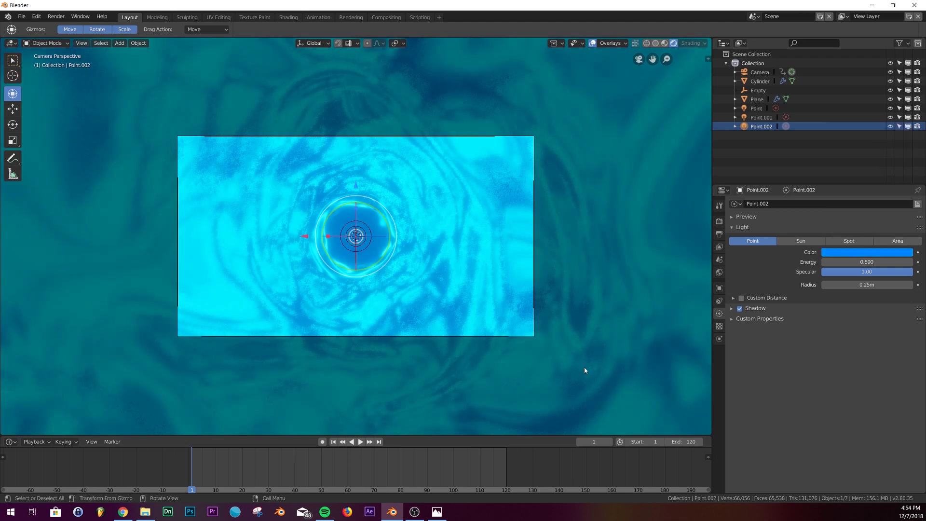
click(360, 442)
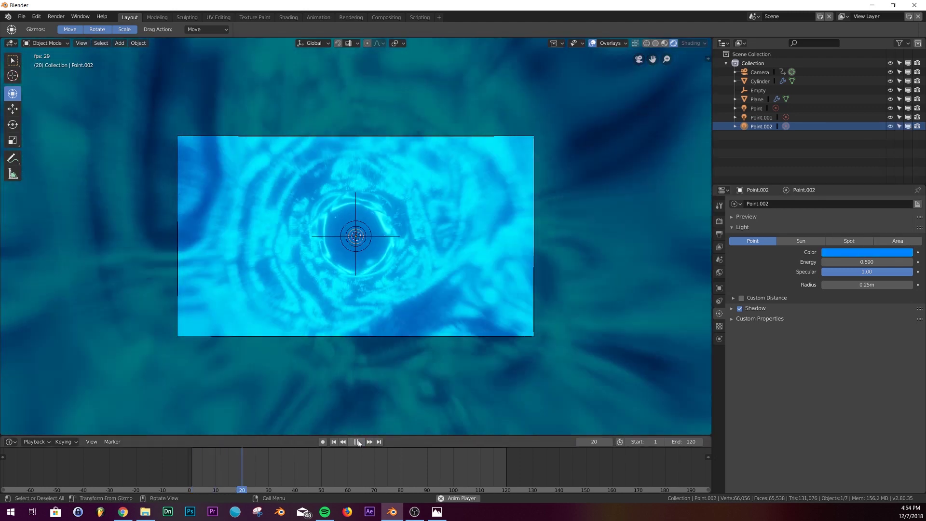
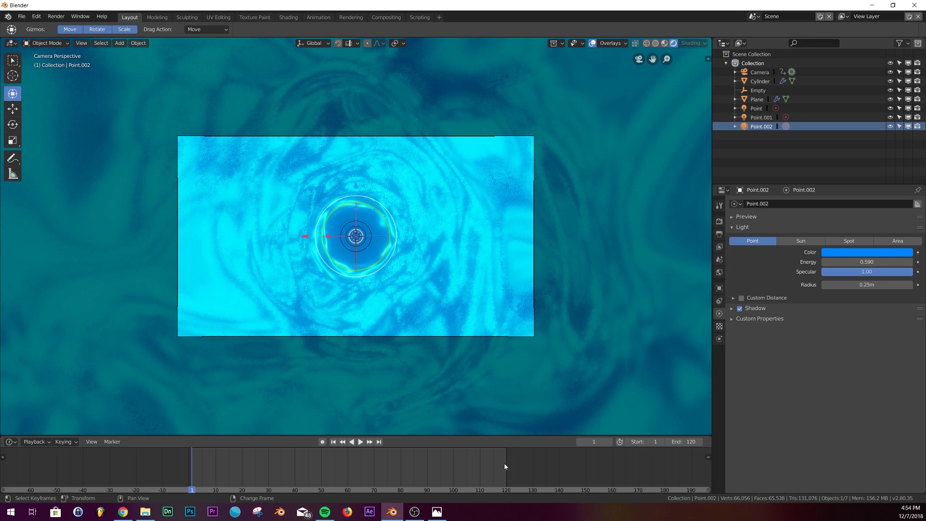
- Preview the animation near its end, then return to the first frame
click(505, 467)
click(360, 441)
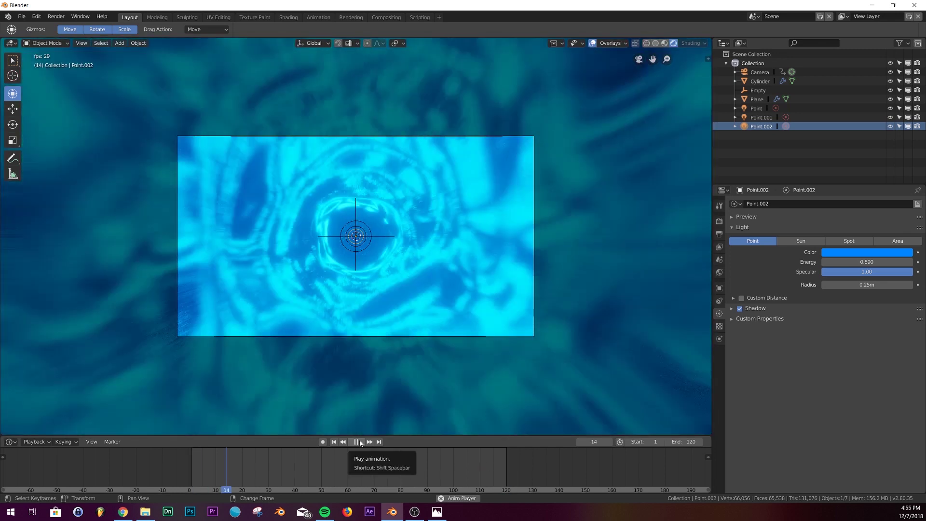
click(360, 441)
click(333, 442)
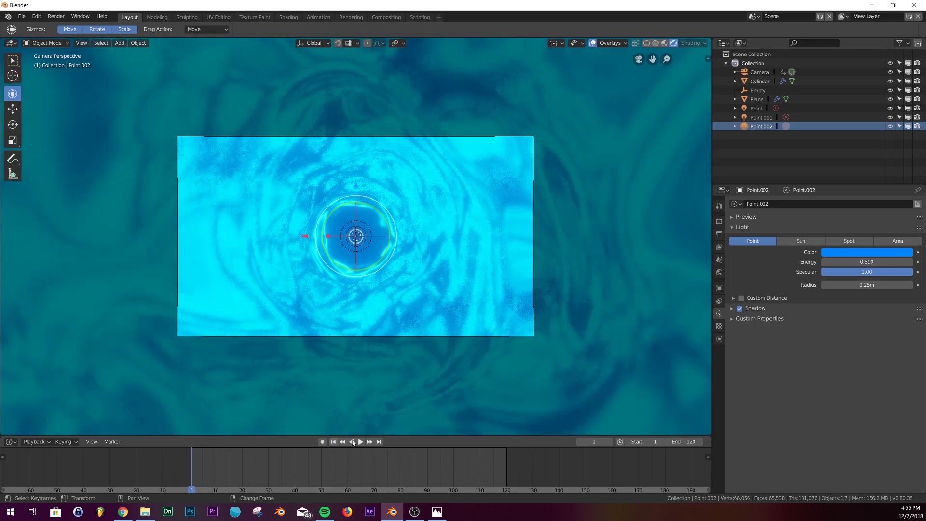
- Make Point.001 pink and dim its energy to about 0.080
click(761, 117)
drag(878, 262, 907, 261)
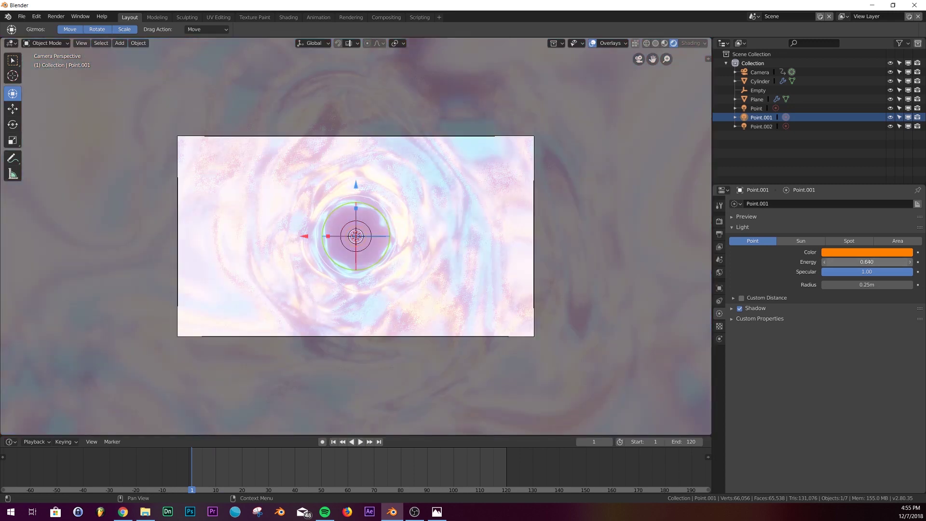
click(866, 252)
click(890, 188)
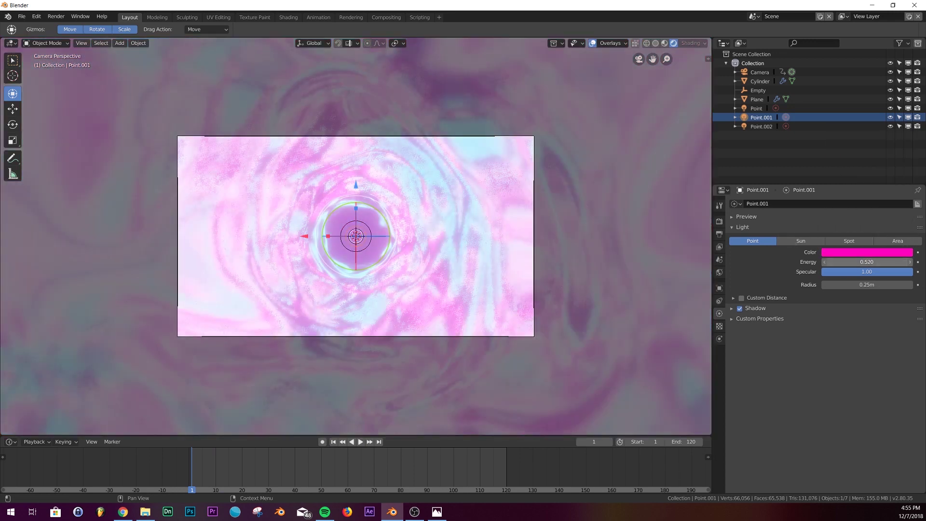
mouse_move(867, 262)
mouse_down()
mouse_move(841, 262)
mouse_move(864, 261)
mouse_up()
- Shift Point.002's light colour to red
click(761, 126)
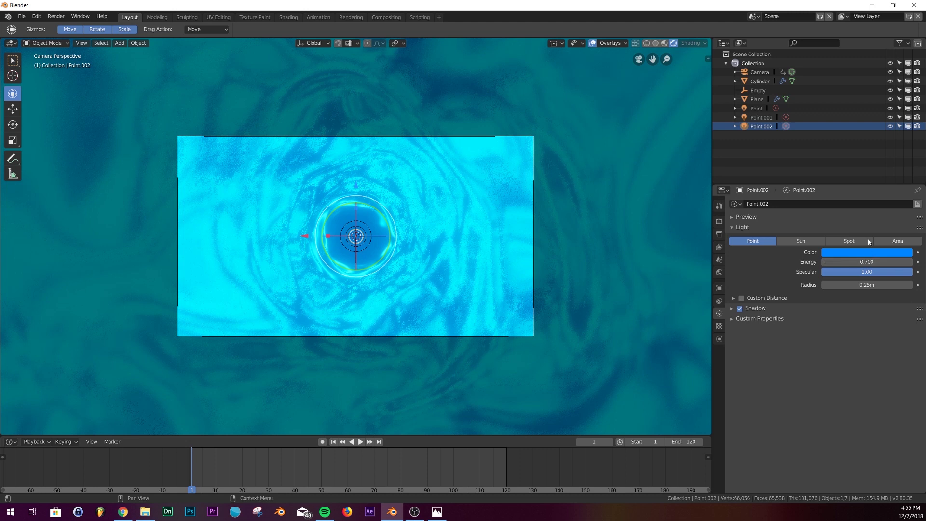
click(867, 253)
drag(885, 150, 839, 261)
- Preview the new lighting, then raise the tunnel Cylinder's Displace strength to 0.700
click(360, 443)
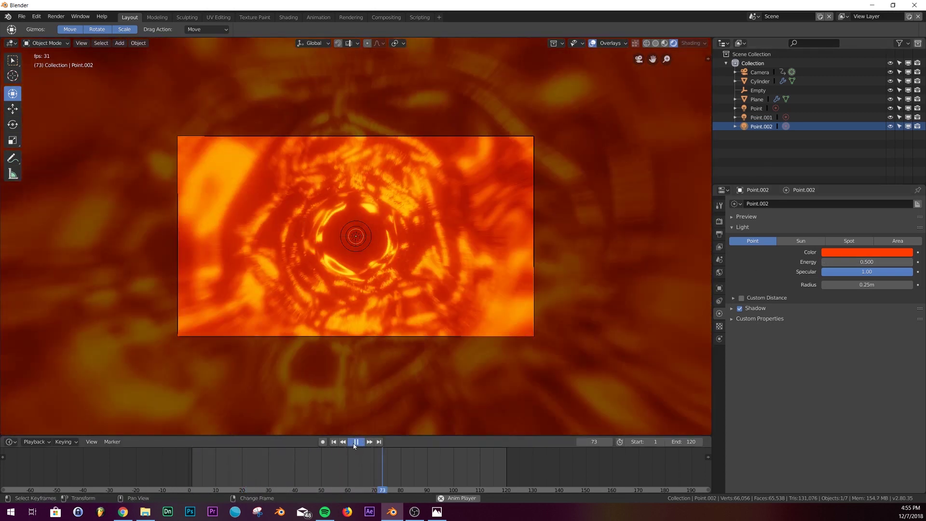
key(Escape)
click(500, 247)
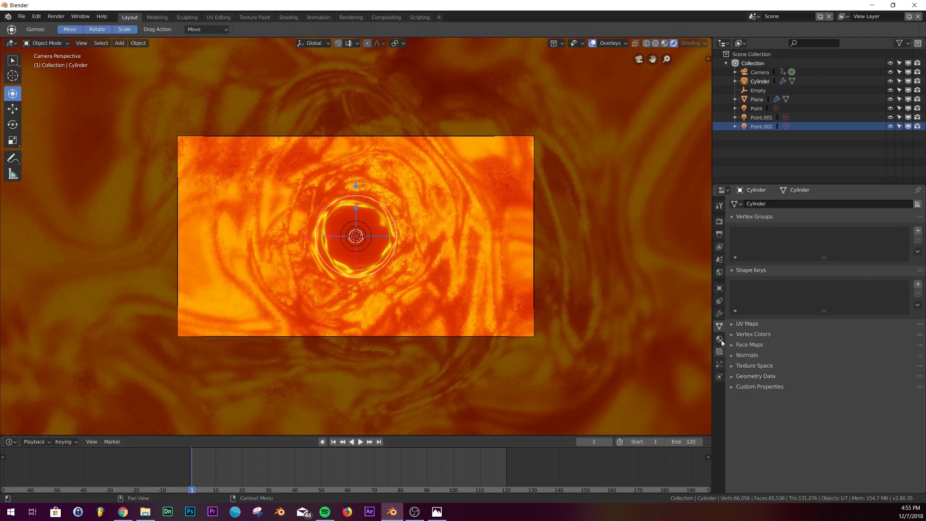
click(719, 314)
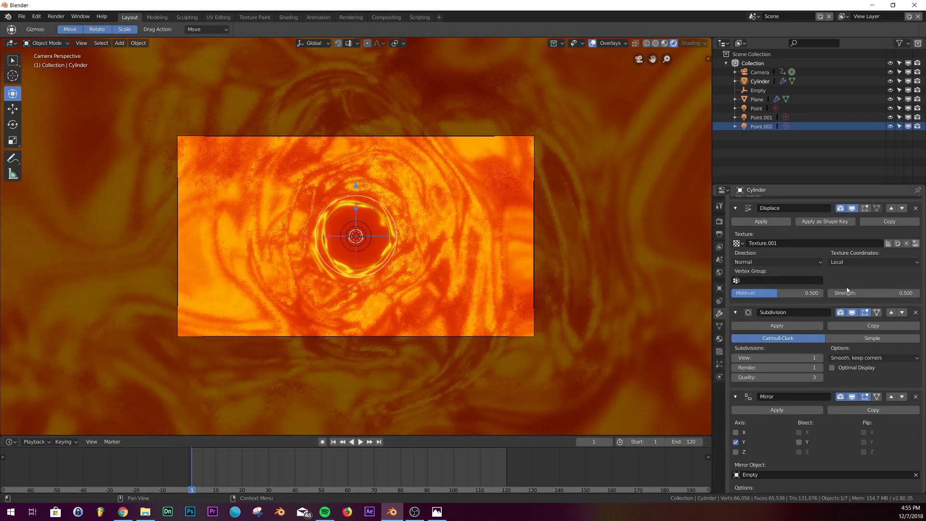
click(917, 294)
click(917, 294)
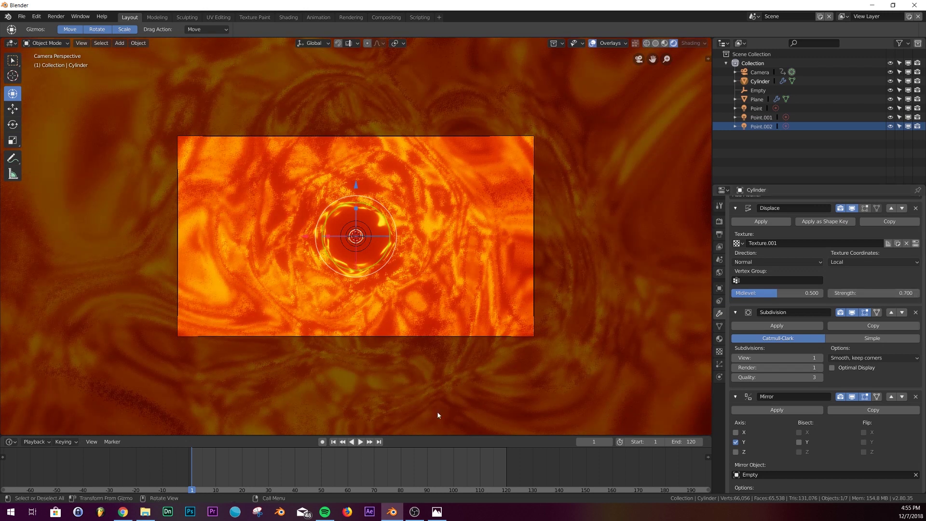
- Preview the displacement, then set Screen Space Reflections Trace Precision to 1.000
click(360, 442)
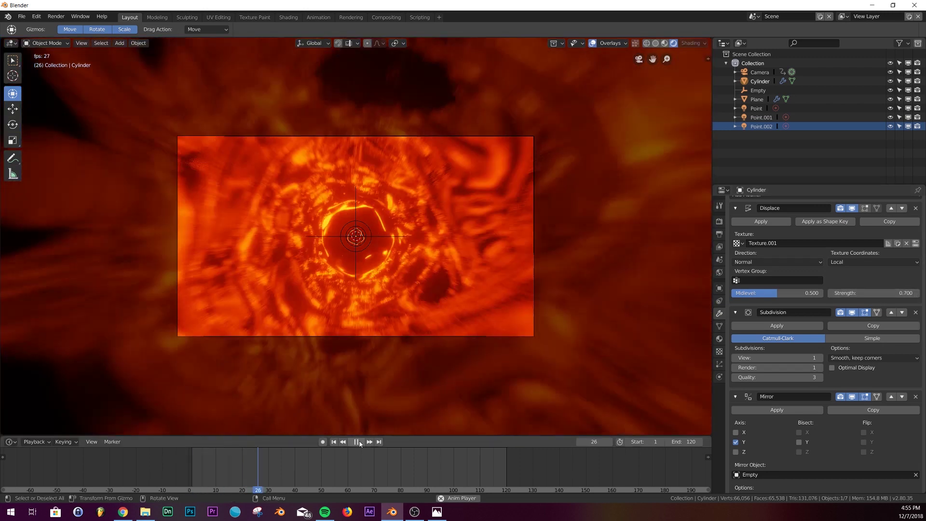
click(357, 442)
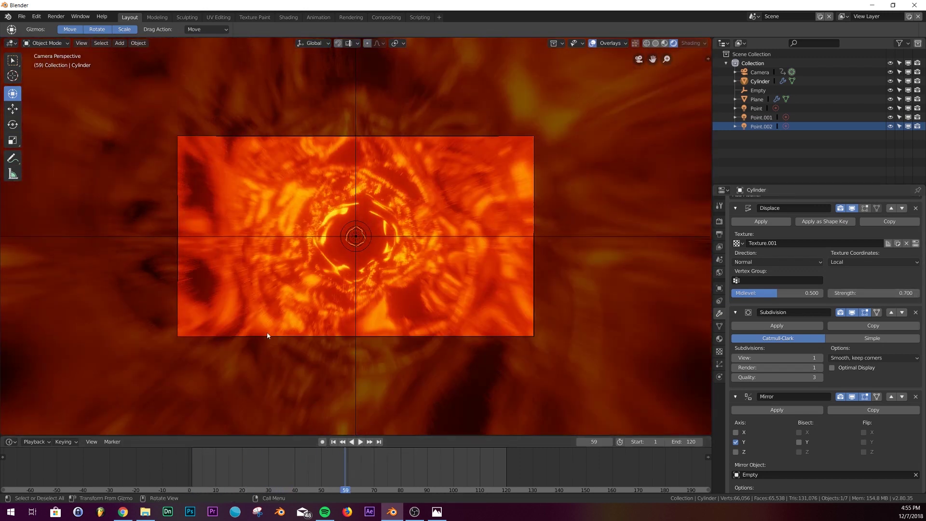
click(333, 441)
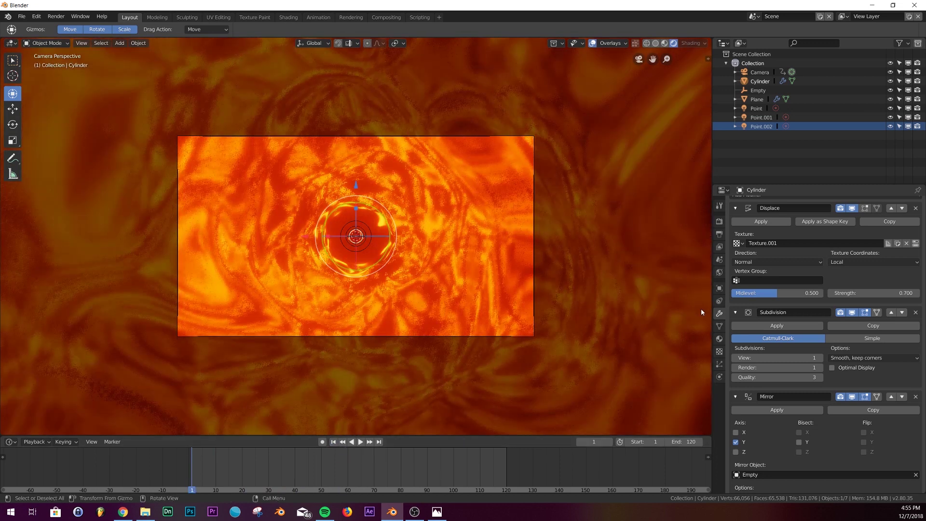
click(719, 235)
click(719, 222)
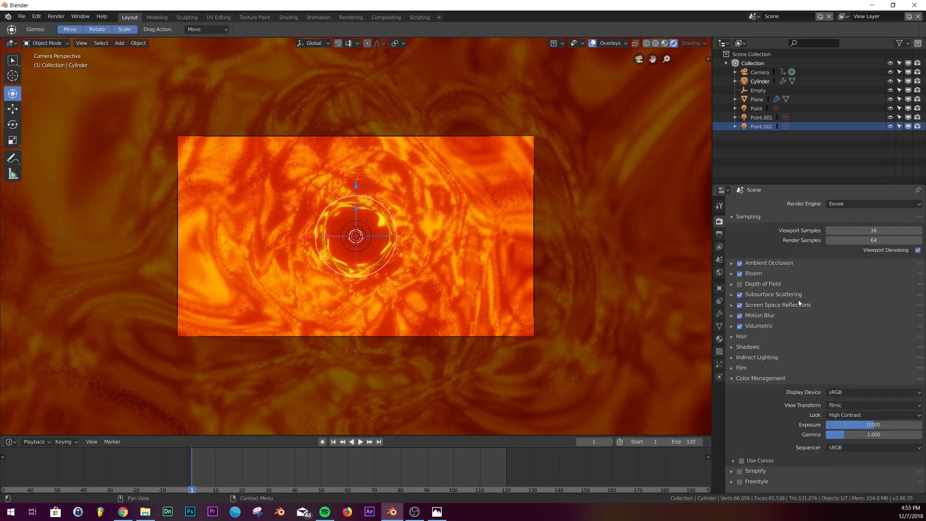
click(771, 306)
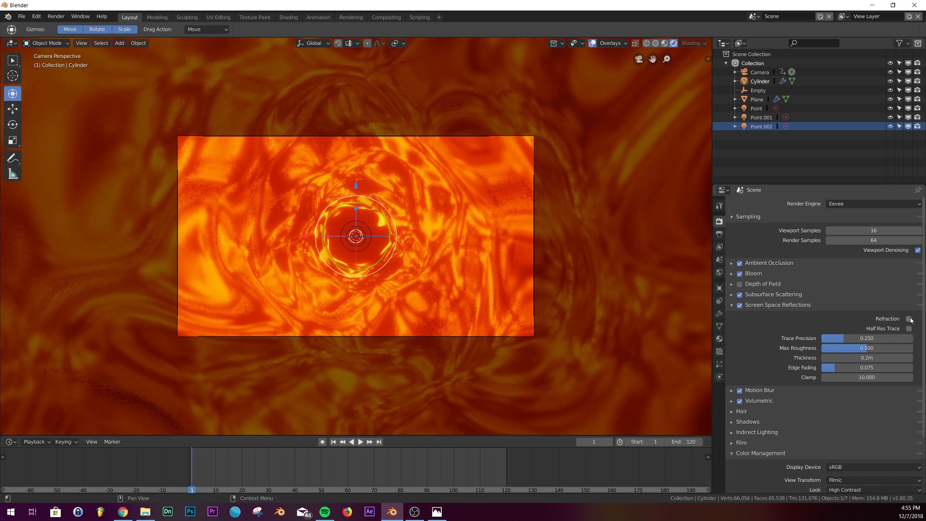
mouse_move(844, 339)
mouse_down()
mouse_move(881, 339)
mouse_move(821, 339)
mouse_move(912, 339)
mouse_up()
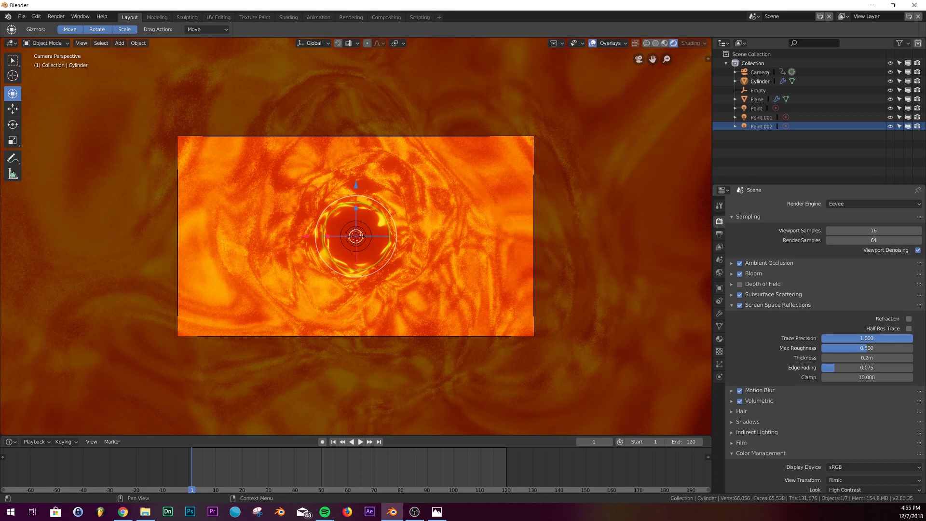
- Play the animation, then watch the first Instagram reference post's video in the browser
click(360, 442)
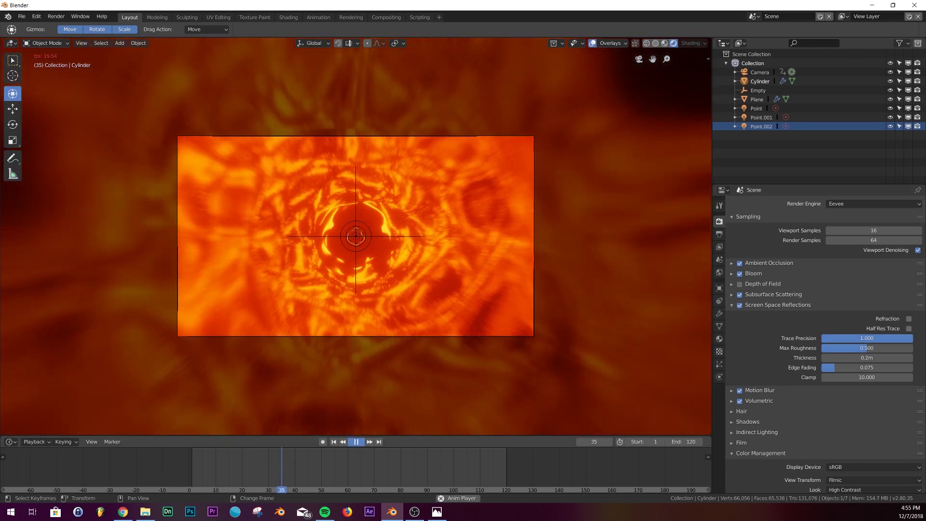
click(123, 512)
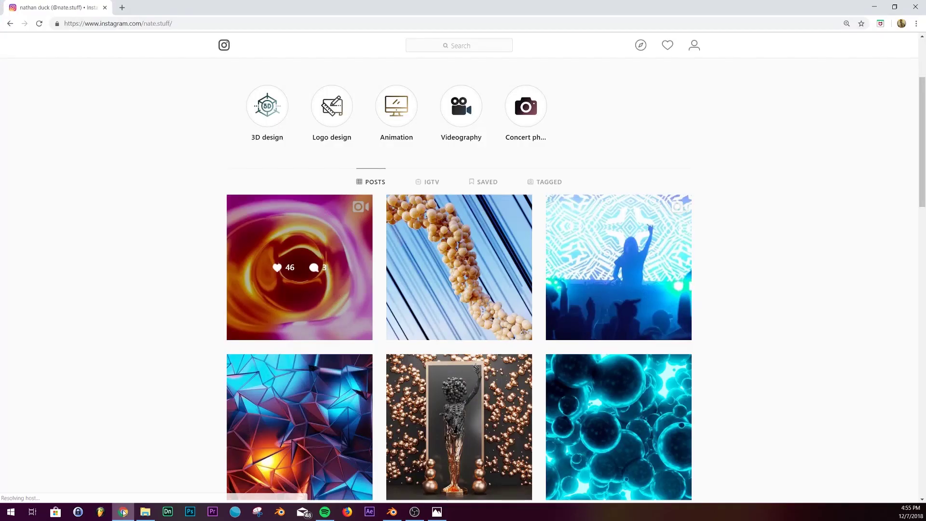
click(285, 280)
click(385, 260)
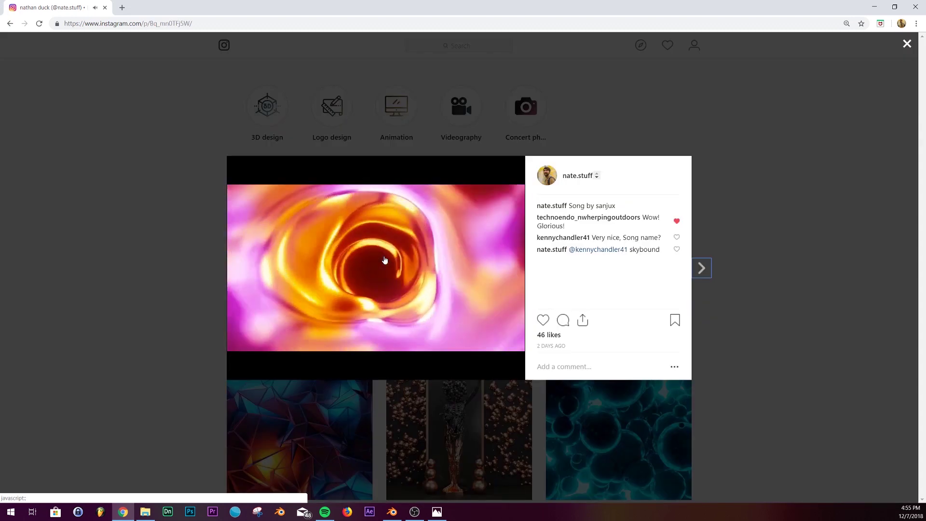
click(384, 261)
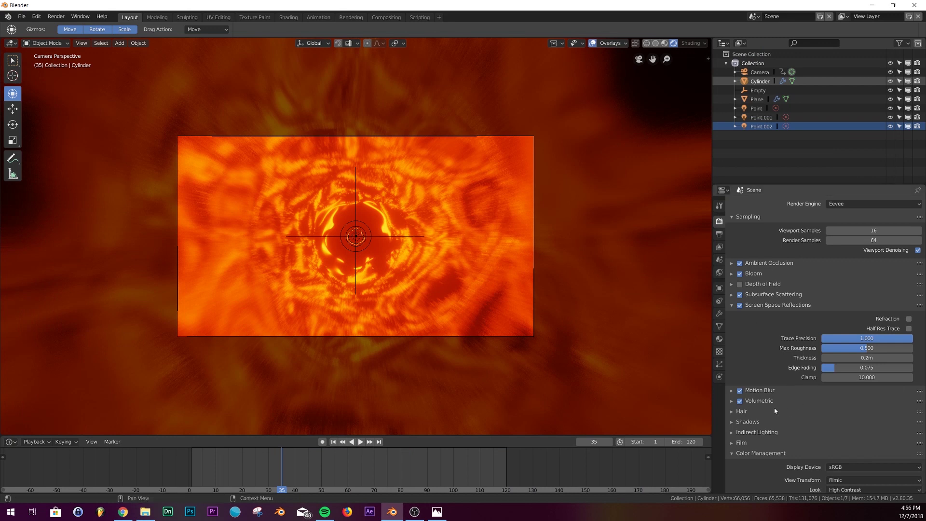
- Leave camera view, switch to Solid shading, orbit the tunnel, then play the triangle-tunnel reference video
middle_drag(542, 308, 480, 307)
scroll(480, 307, down, 5)
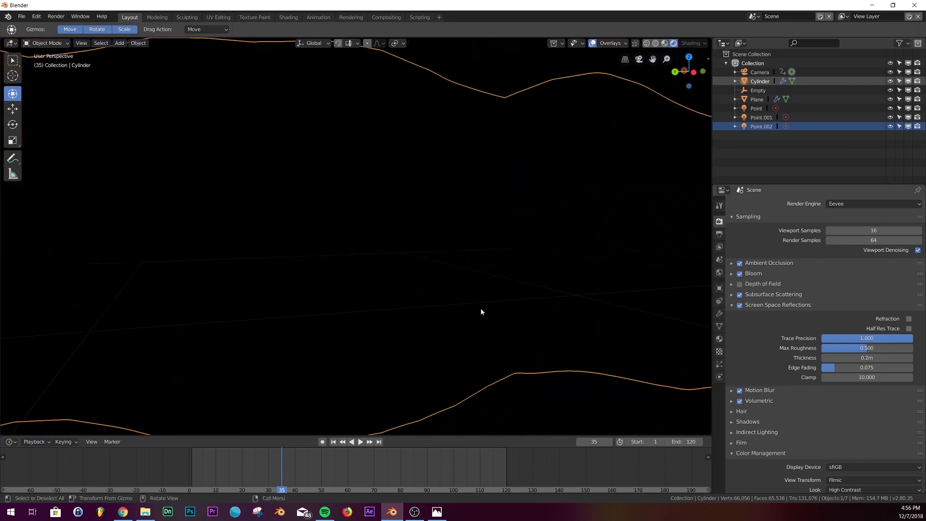
key(z)
click(556, 313)
middle_drag(557, 312, 436, 295)
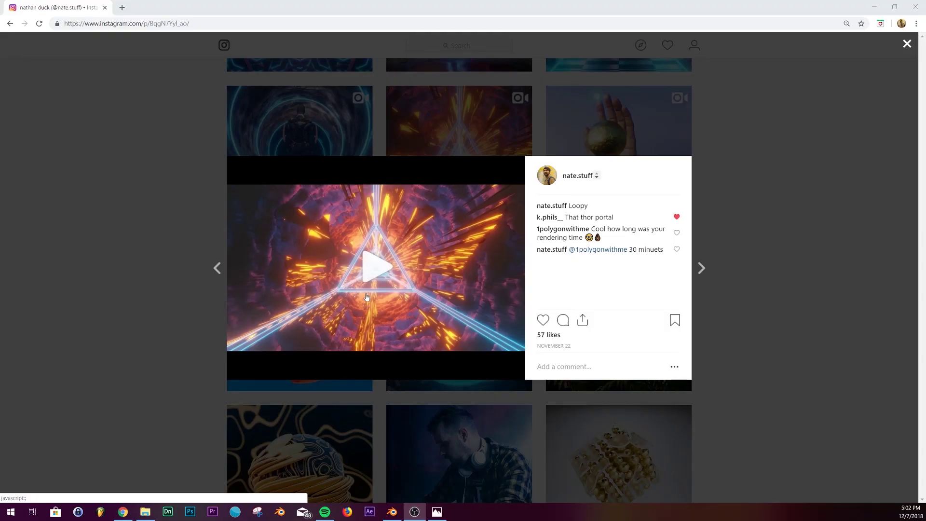
click(369, 268)
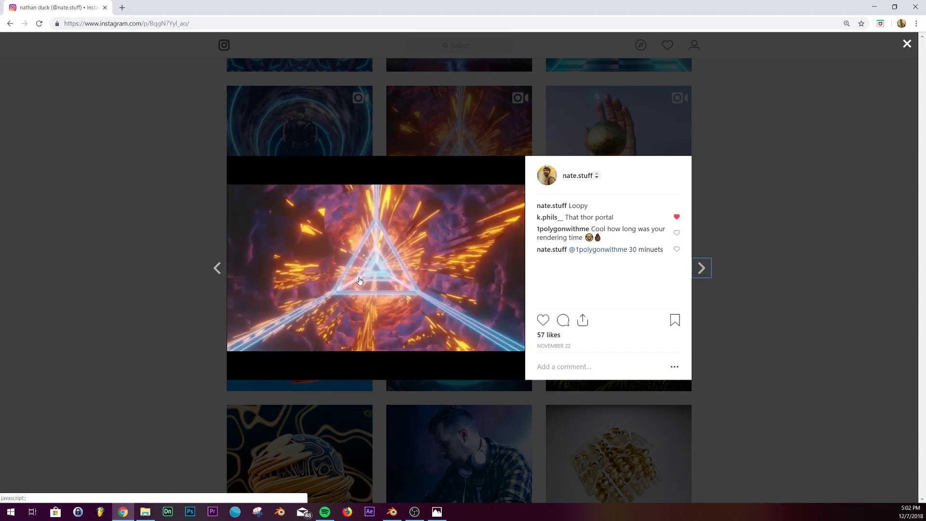
- Back in Blender, lower the Displace strength to 0.300 and smooth-shade the cylinder
click(874, 7)
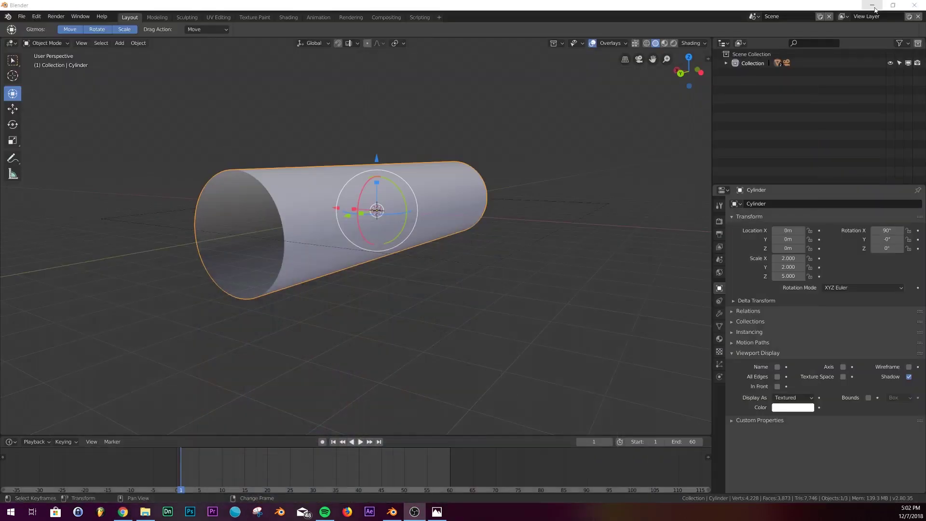
middle_drag(446, 187, 405, 193)
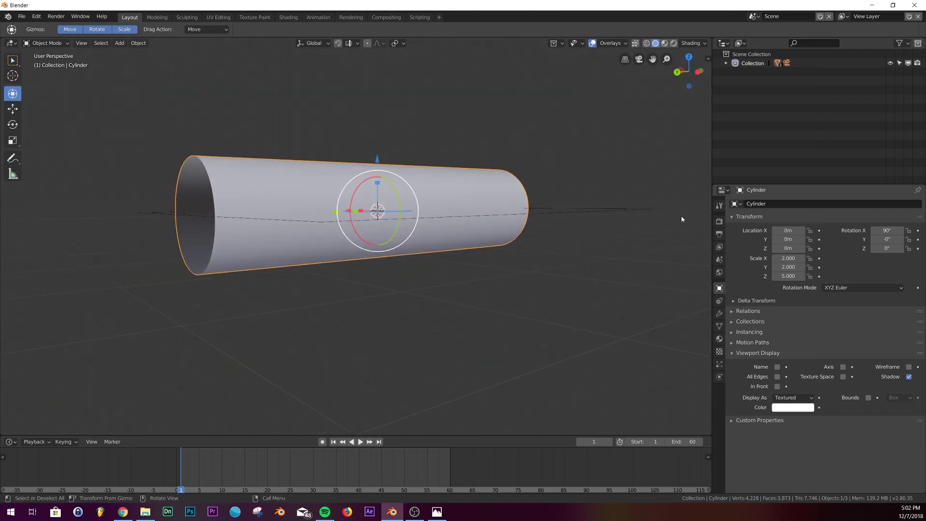
click(720, 313)
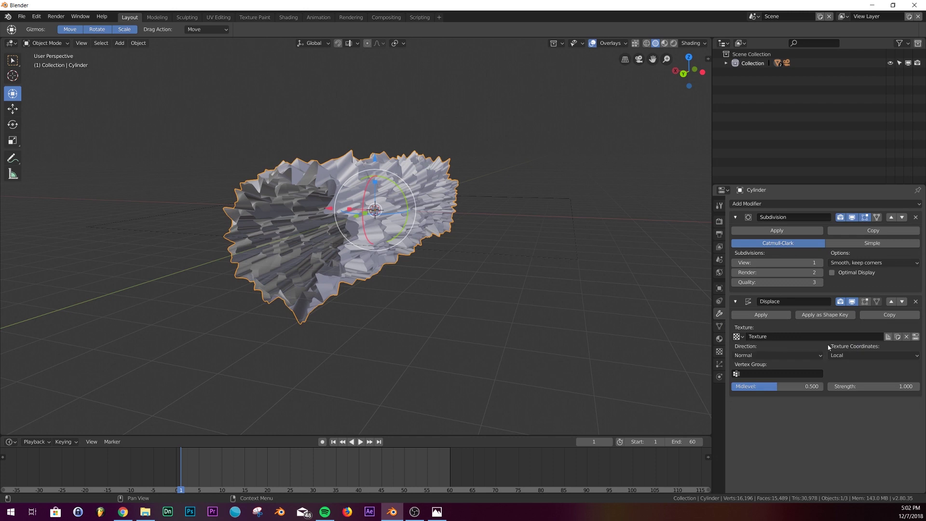
drag(840, 386, 757, 386)
middle_drag(589, 319, 542, 268)
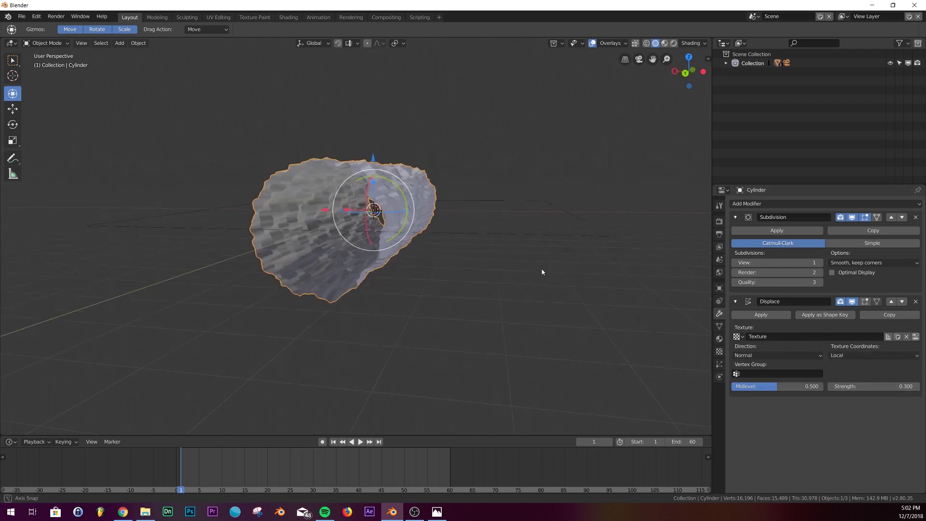
right_click(541, 270)
click(542, 270)
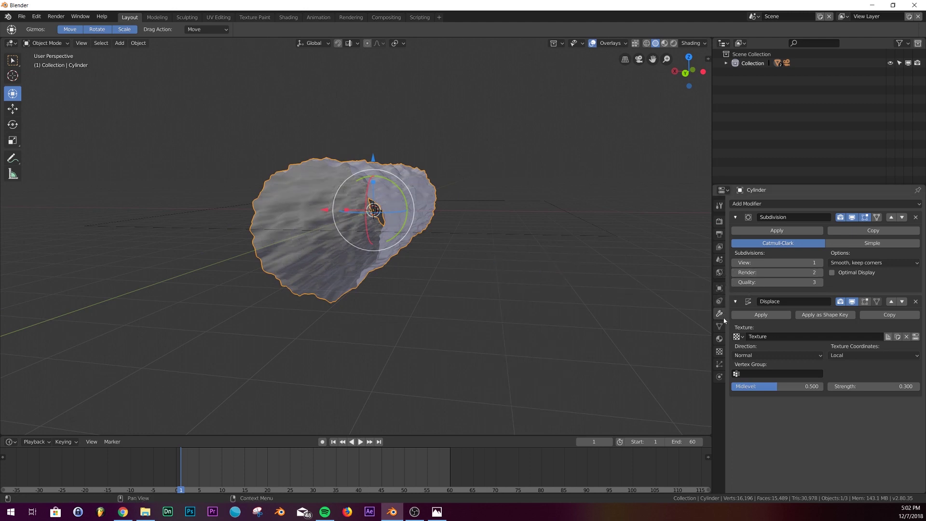
- Set viewport subdivision to 2, inspect the tunnel interior, then bring up the Instagram reference
click(820, 263)
scroll(420, 235, up, 8)
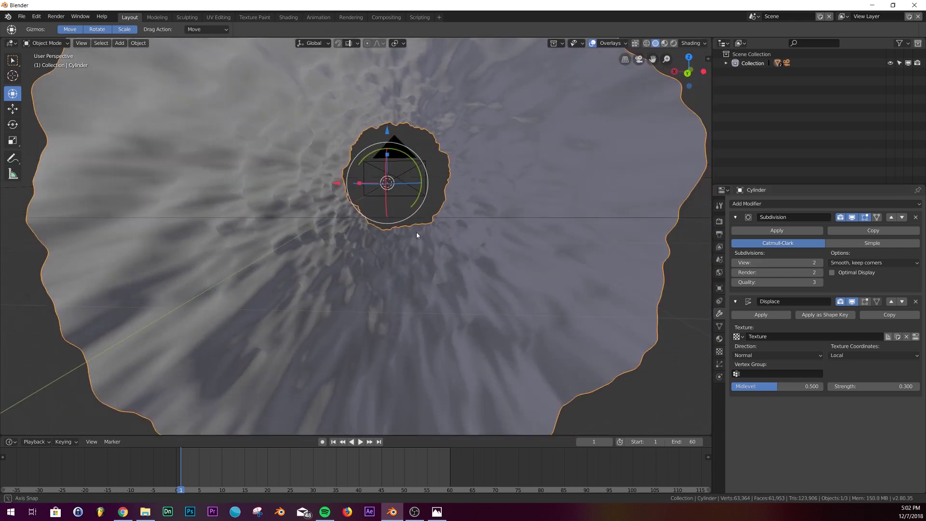
mouse_move(416, 235)
middle_down()
mouse_move(448, 231)
mouse_move(421, 237)
middle_up()
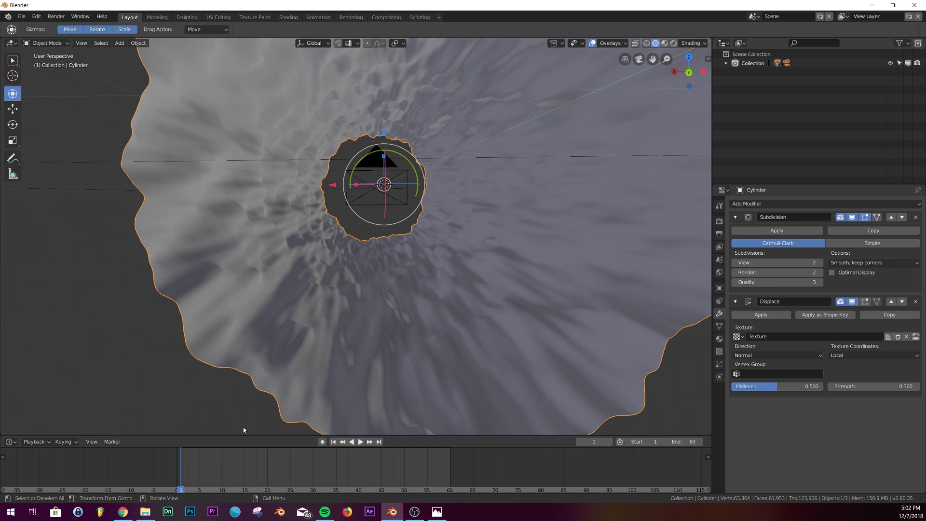
click(133, 516)
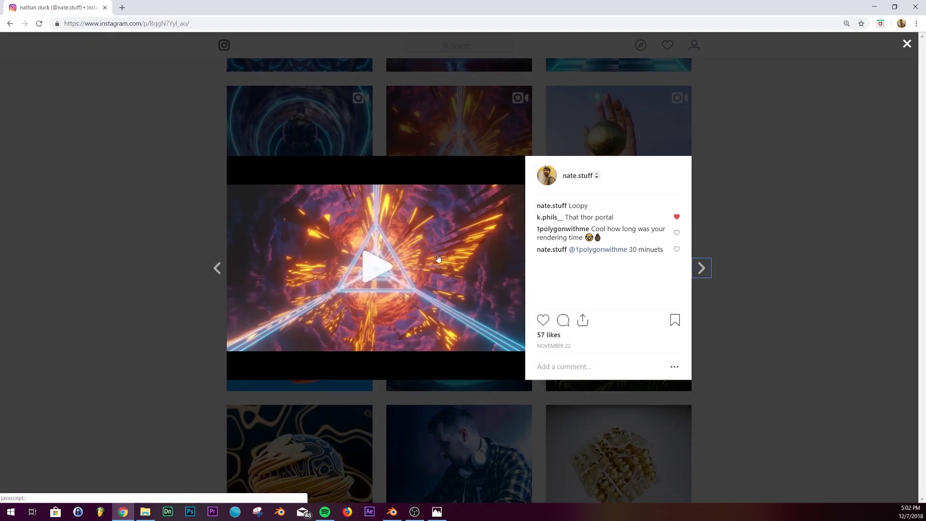
- Toggle between the Instagram reference post and Blender, ending back in Blender
click(874, 8)
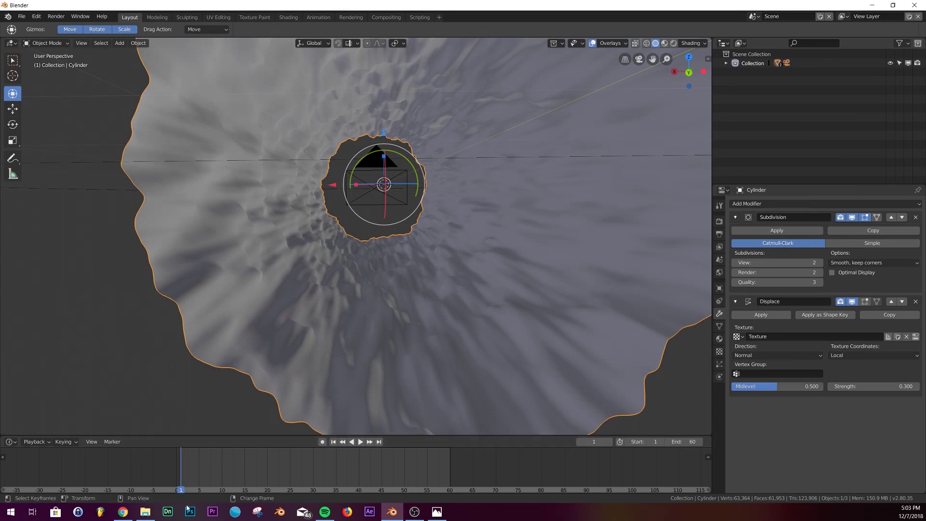
click(123, 512)
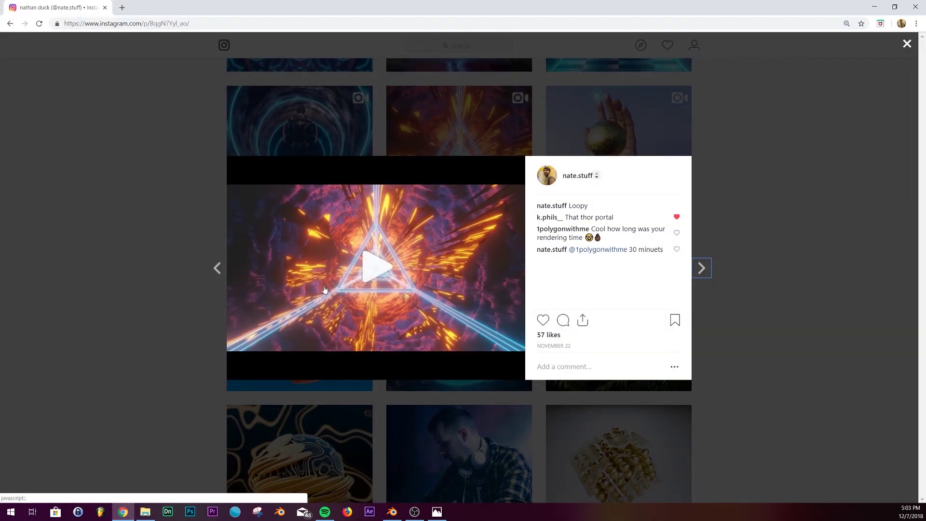
click(874, 8)
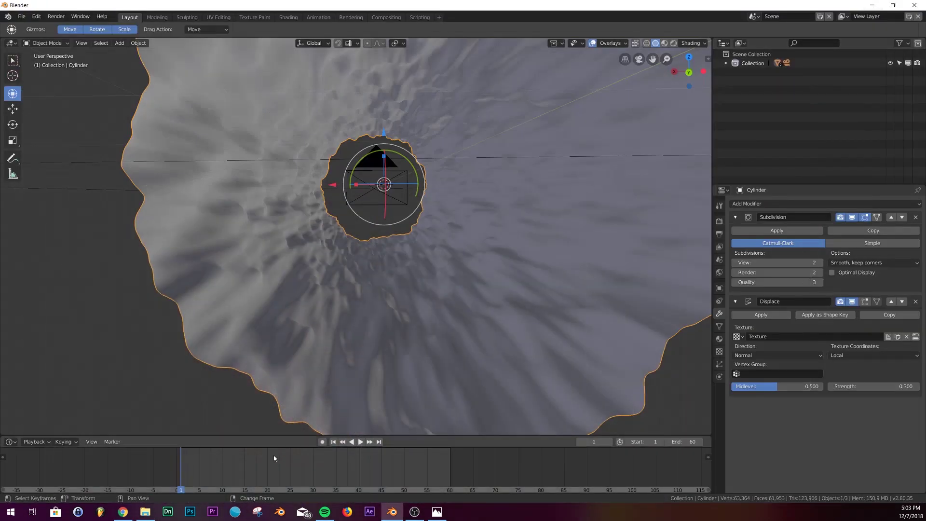
- Duplicate the tunnel cylinder in place
middle_drag(521, 283, 492, 291)
scroll(502, 285, down, 5)
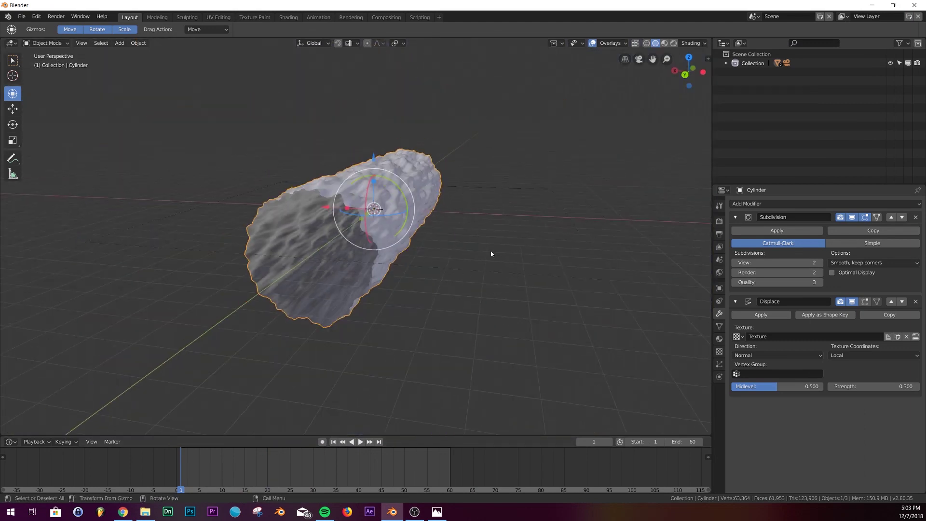
middle_drag(491, 254, 430, 188)
key(shift+d)
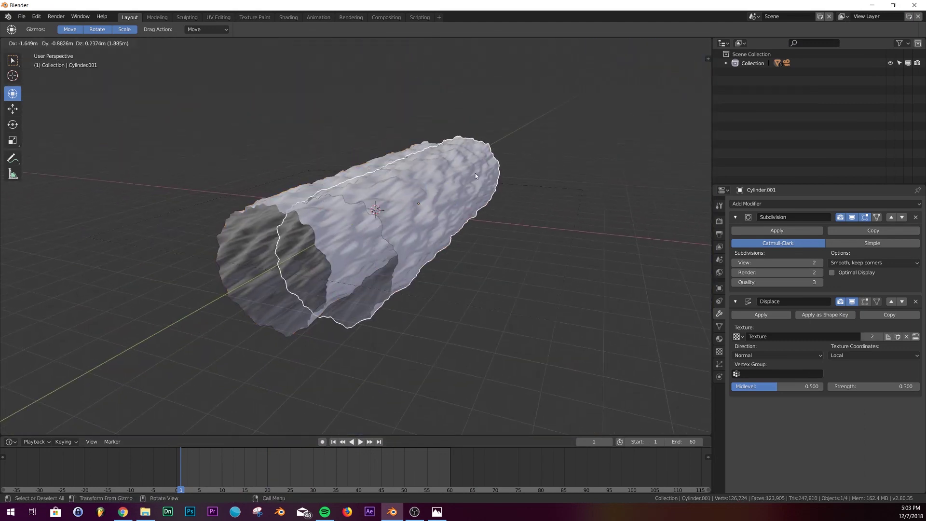
right_click(476, 173)
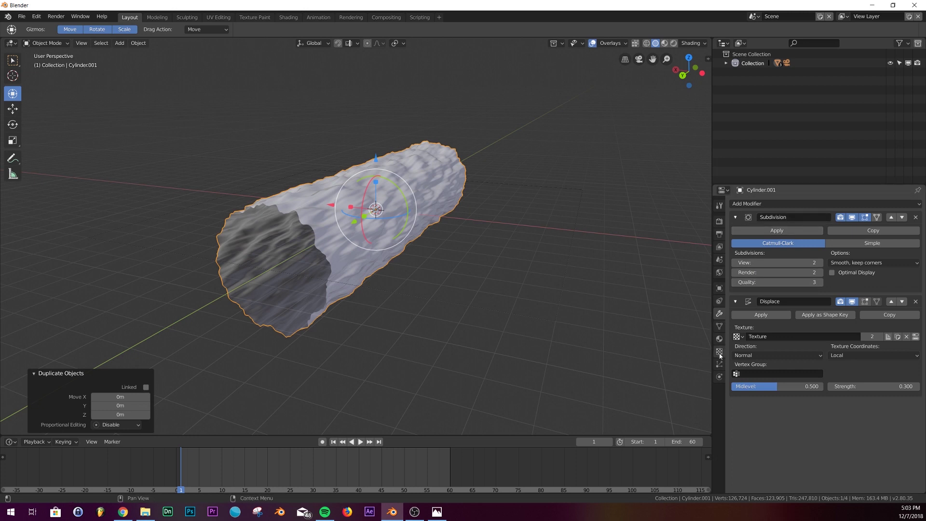
- Scale the duplicate to 3 on both X and Y
click(720, 289)
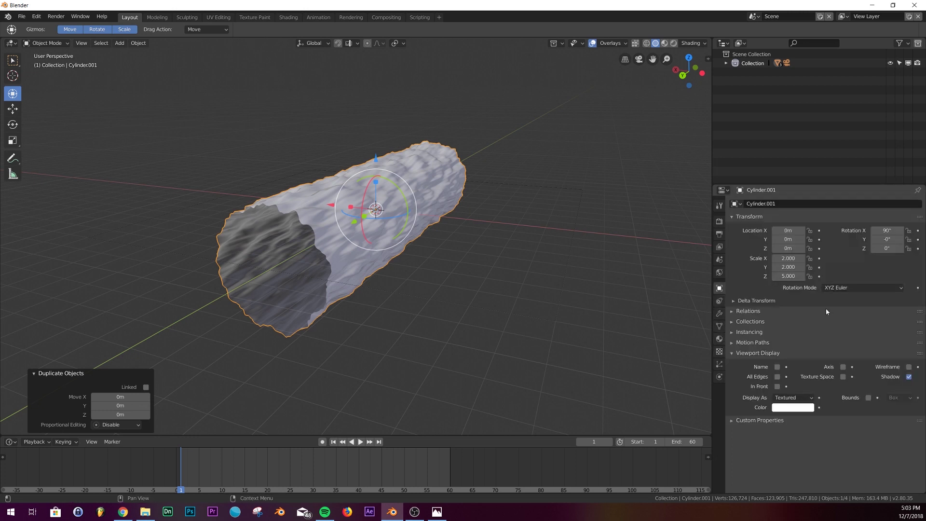
click(787, 259)
text(5)
key(Return)
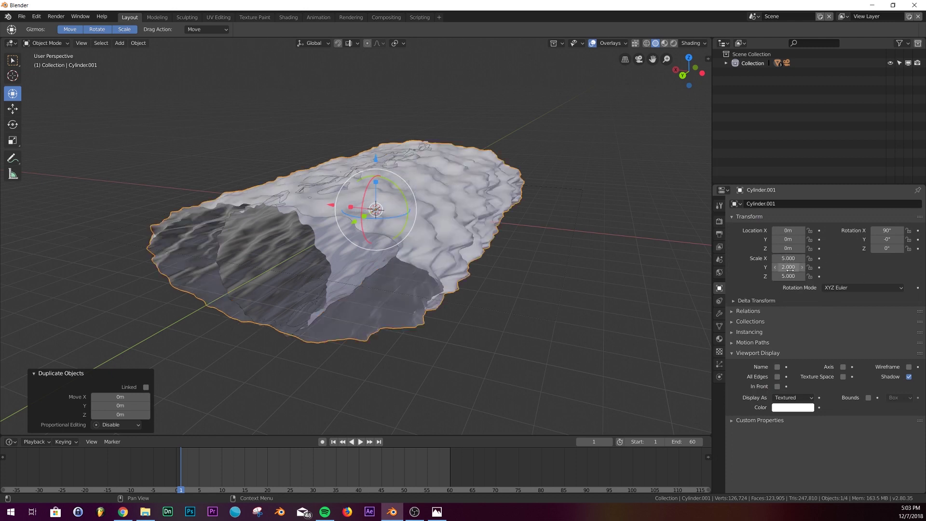
text(3)
key(Return)
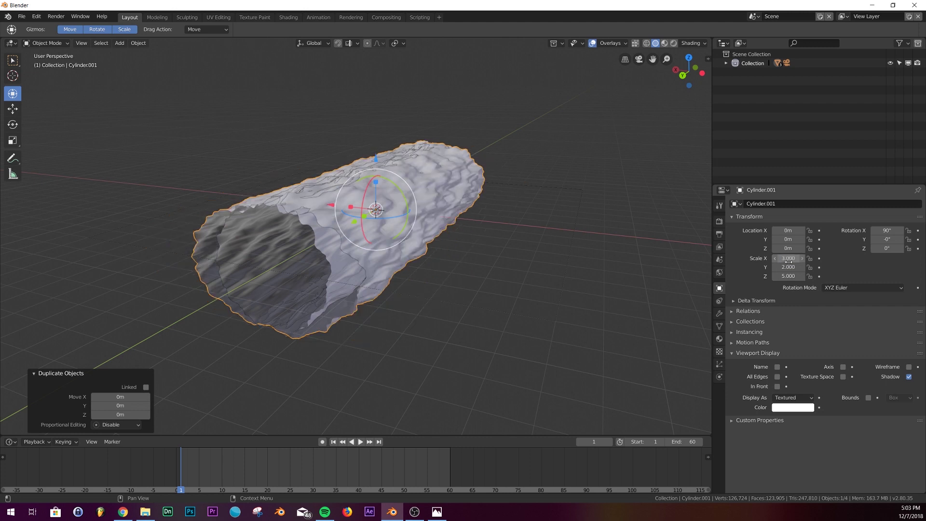
click(787, 266)
text(3)
key(Return)
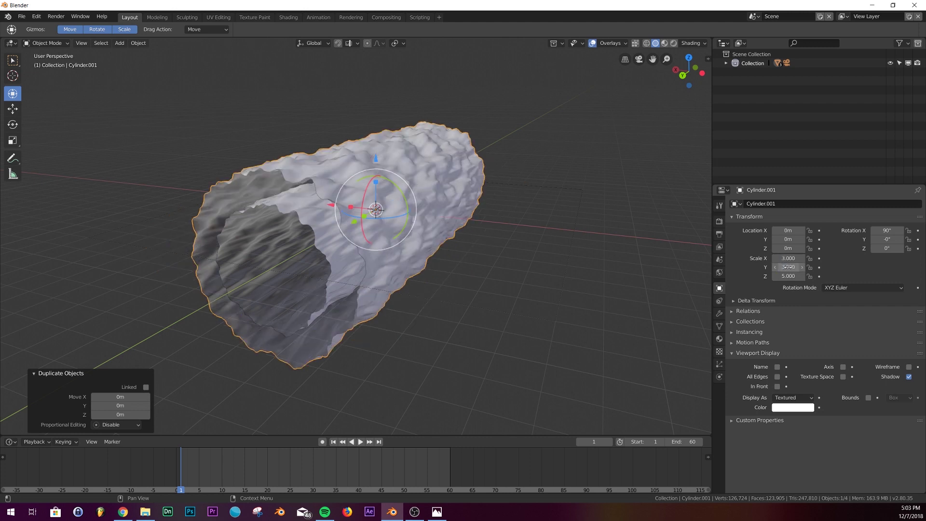
middle_drag(549, 202, 465, 273)
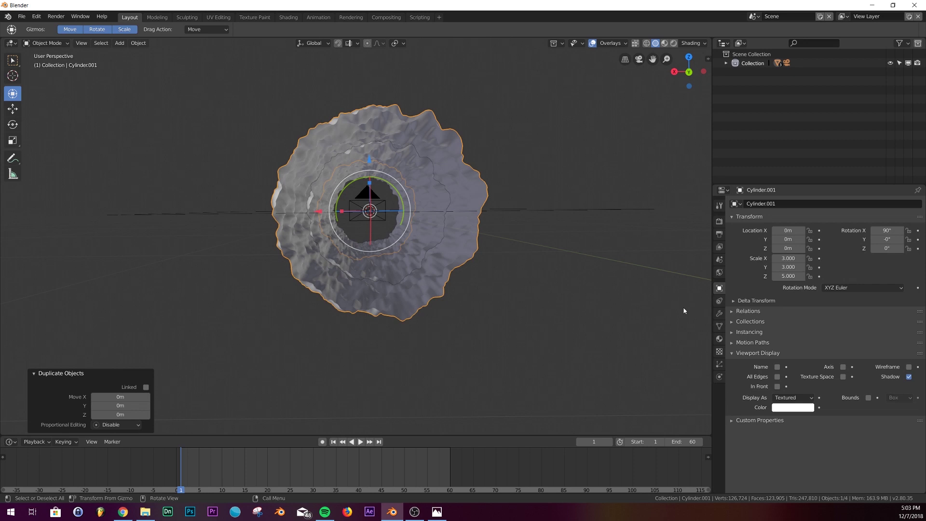
mouse_move(684, 311)
middle_down()
mouse_move(617, 300)
mouse_move(685, 318)
middle_up()
- Give the duplicate's Displace modifier its own new Voronoi texture
click(720, 314)
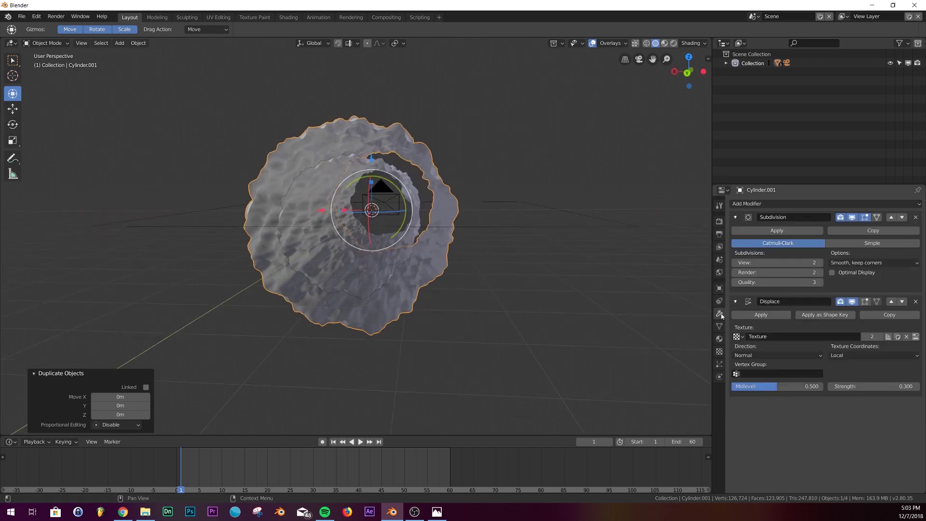
click(907, 336)
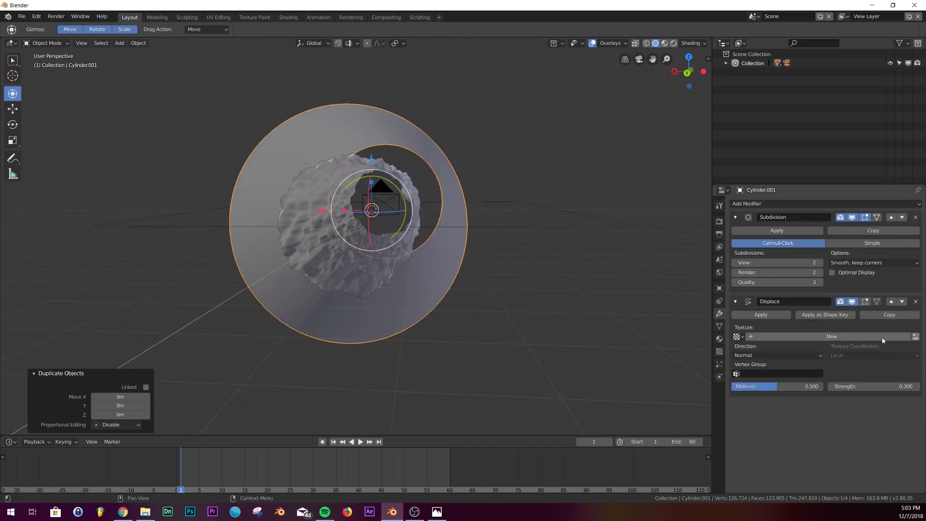
click(897, 336)
click(915, 336)
click(804, 231)
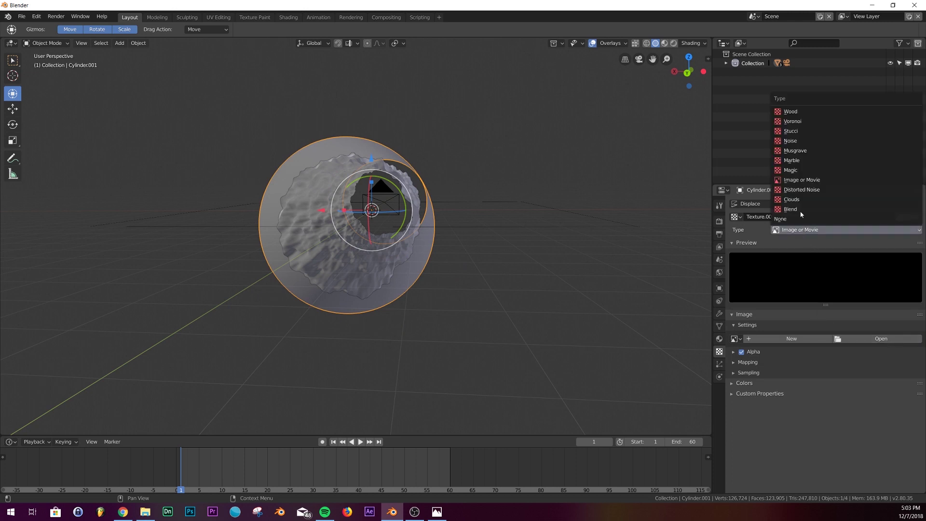
click(795, 122)
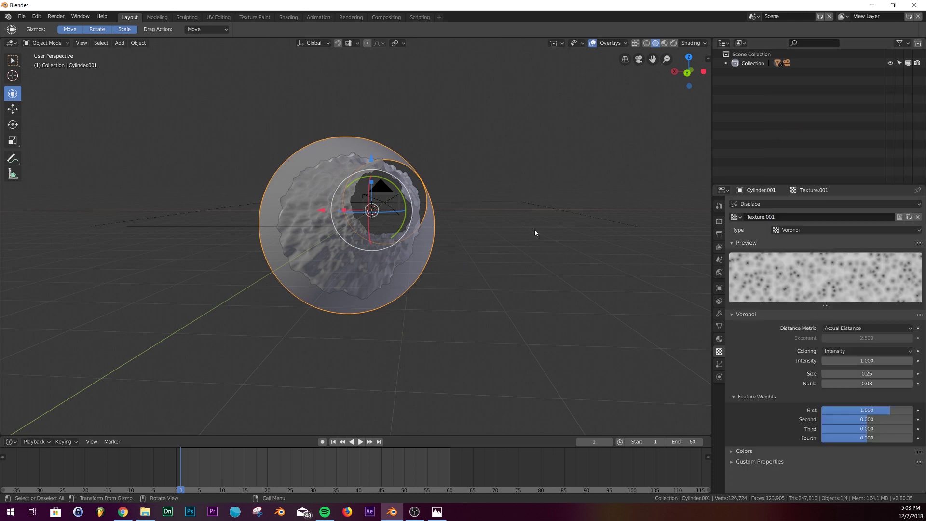
- Raise the displacement strength to 1.800 and the Voronoi size to 0.75
middle_drag(462, 216, 460, 220)
click(719, 313)
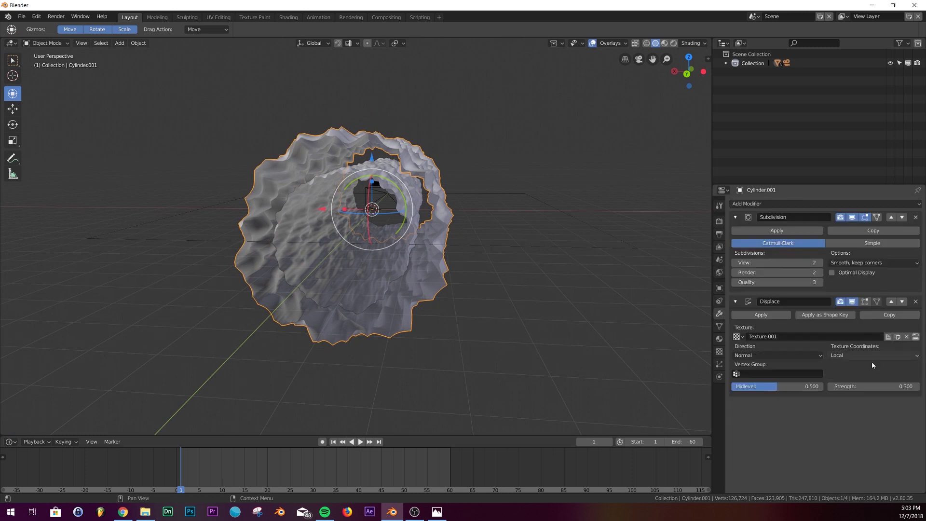
drag(873, 386, 916, 386)
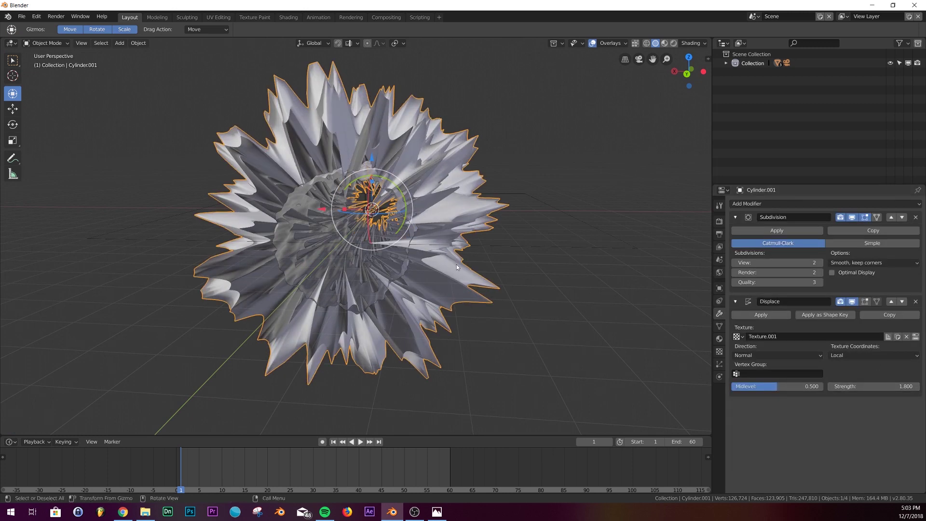
scroll(456, 264, up, 5)
middle_drag(427, 250, 409, 228)
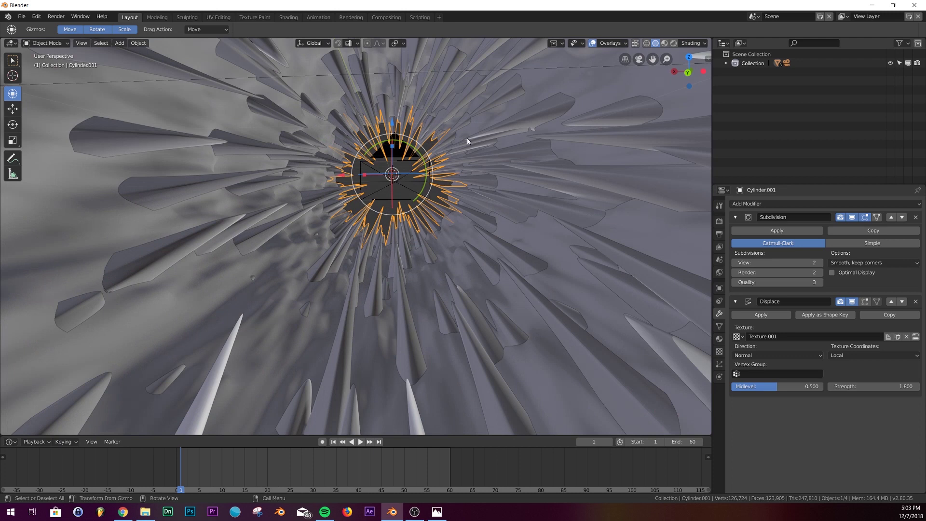
middle_drag(478, 210, 436, 173)
click(916, 337)
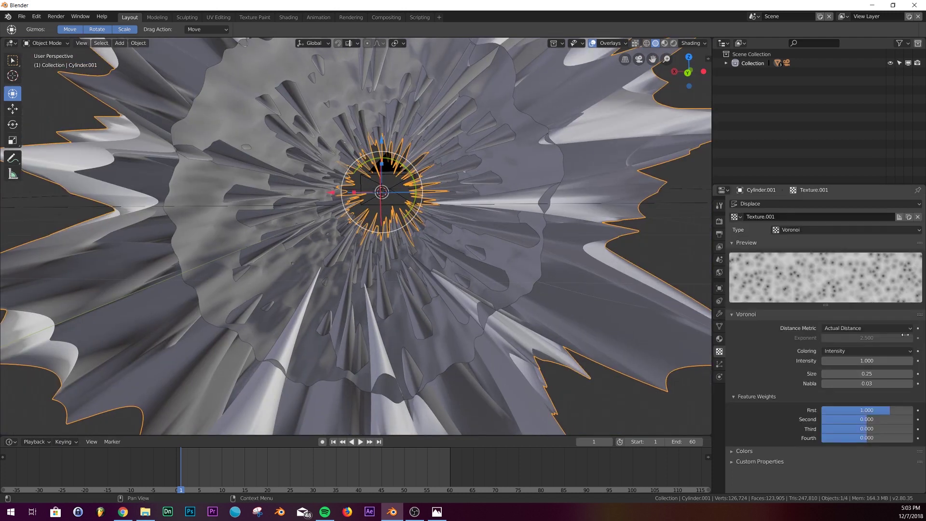
drag(874, 374, 919, 374)
middle_drag(504, 180, 450, 200)
- Discard a stray duplicate ring and hide the tunnel meshes, keeping the camera visible
click(457, 195)
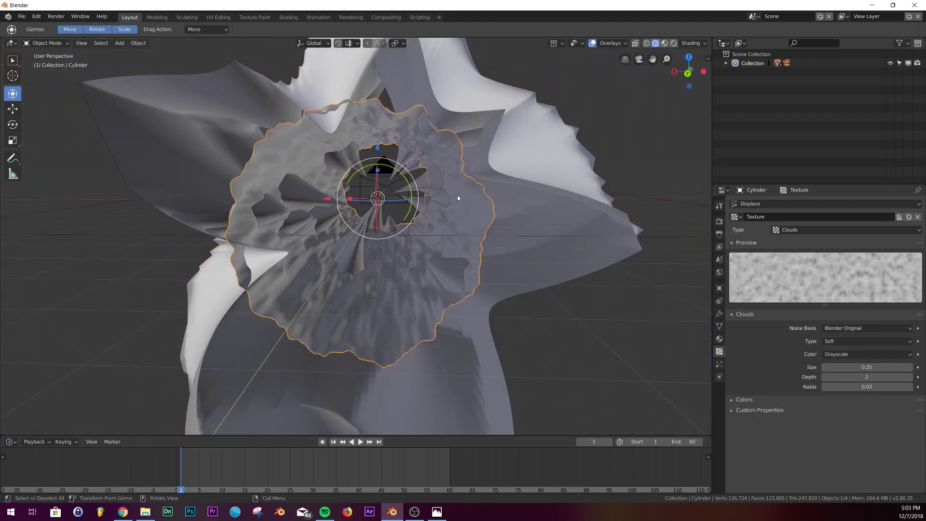
key(shift+d)
right_click(448, 194)
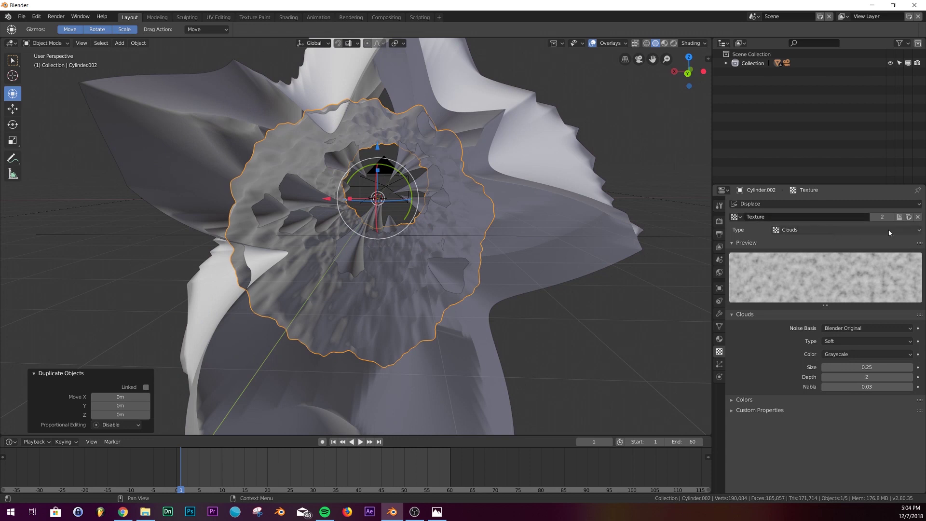
key(Delete)
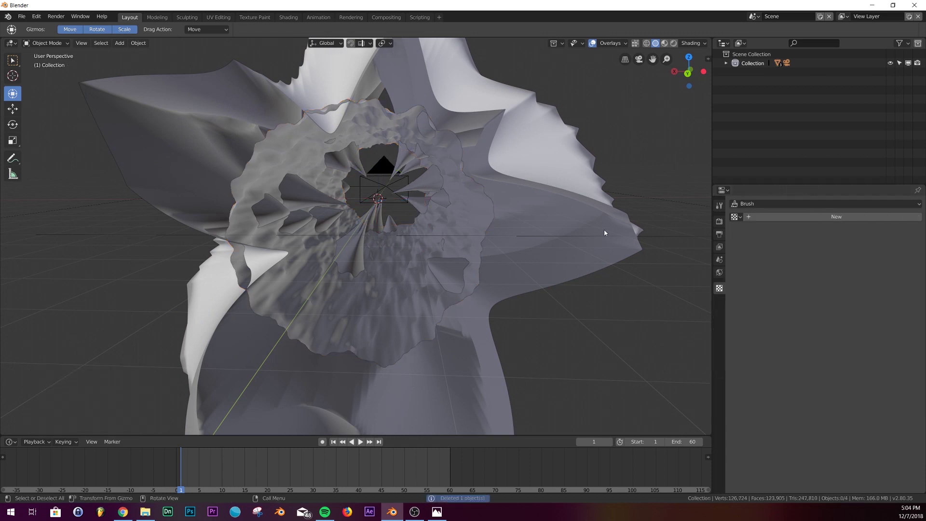
click(727, 63)
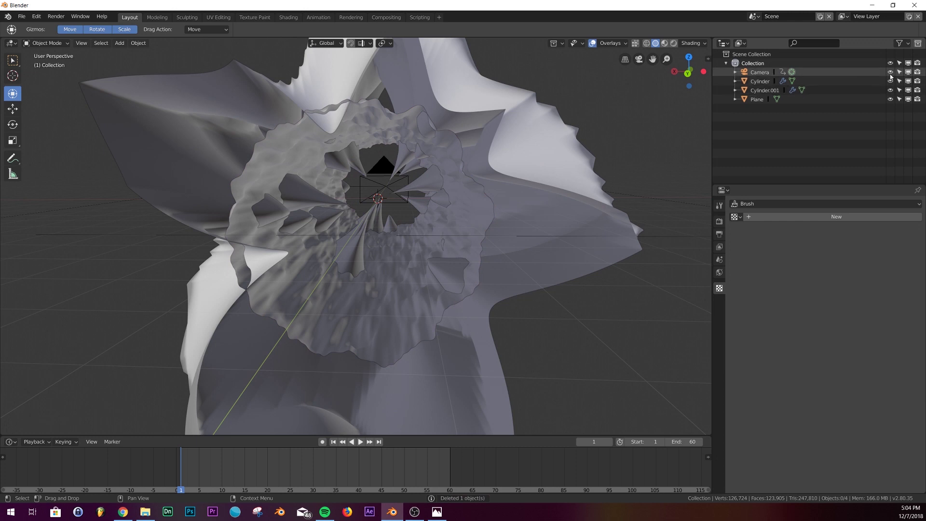
drag(891, 72, 890, 91)
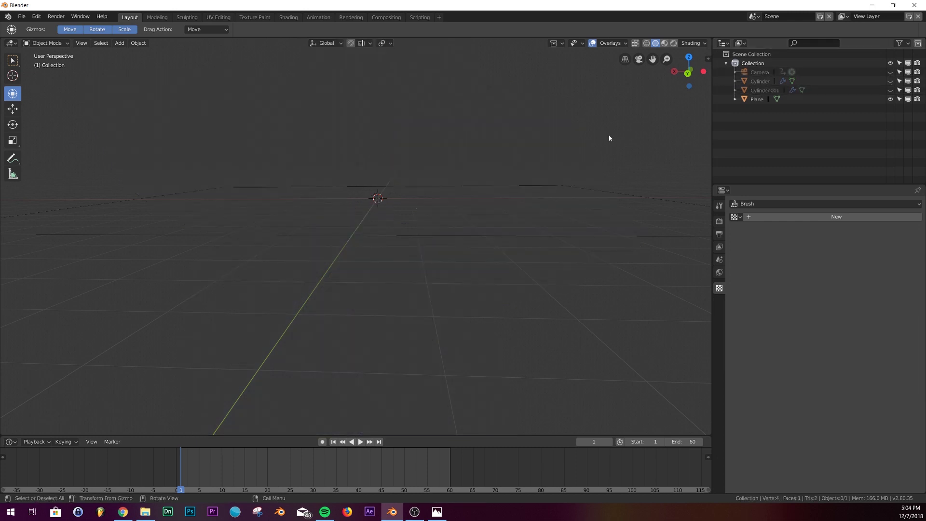
middle_drag(608, 135, 641, 154)
click(890, 71)
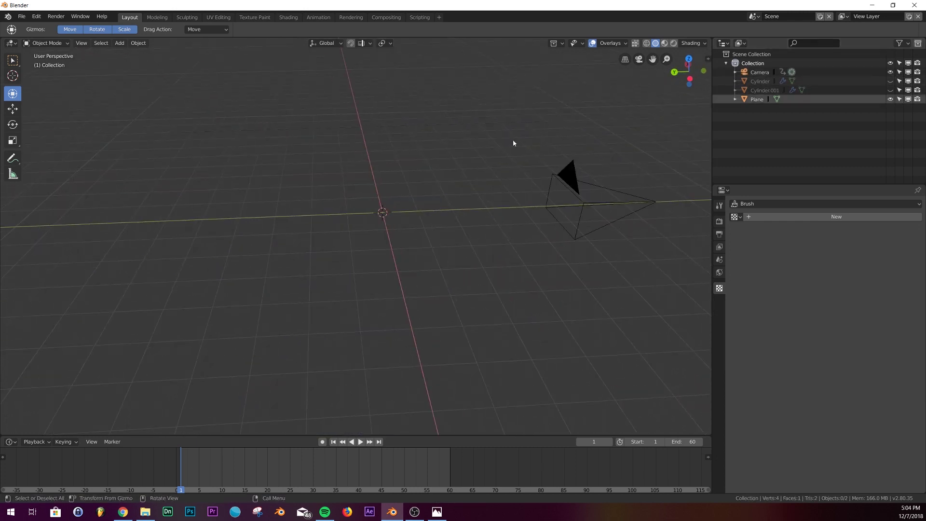
- Try adding a three-sided cylinder, then delete it to start over
key(shift+a)
mouse_move(462, 144)
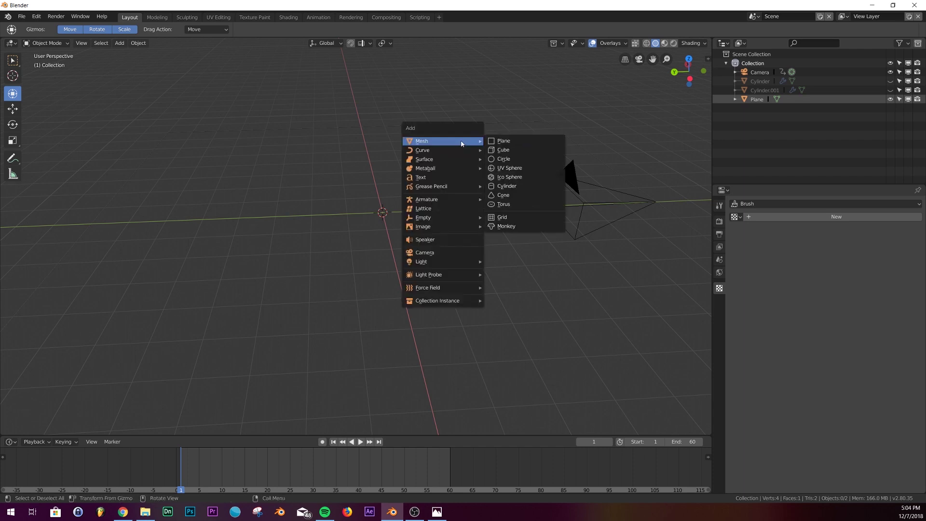
click(513, 188)
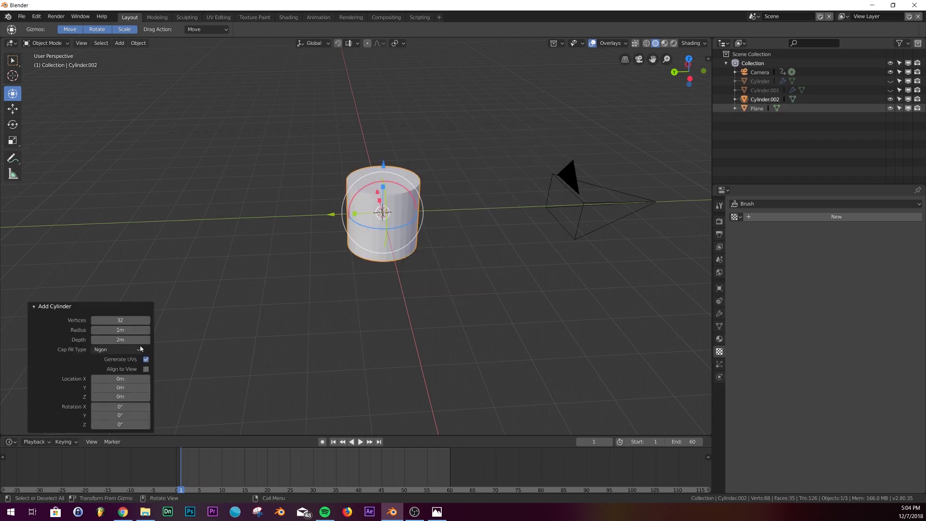
drag(116, 321, 45, 323)
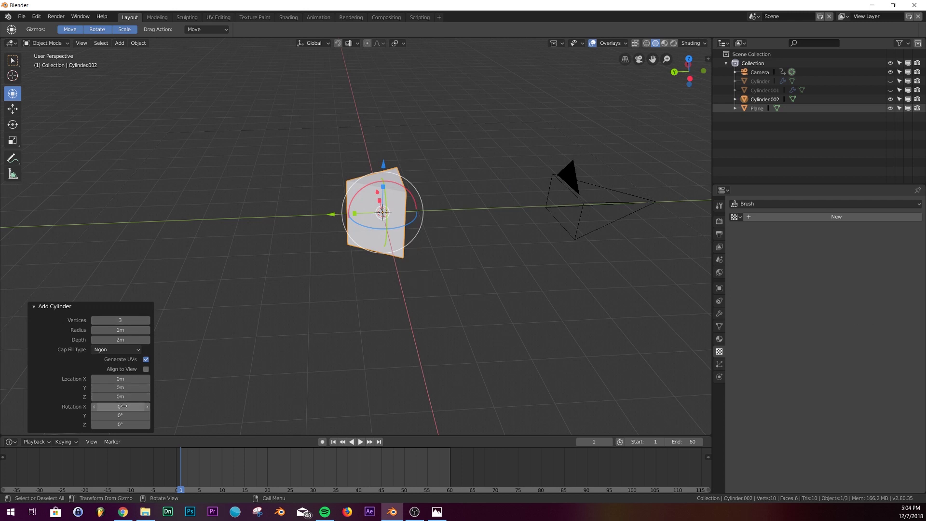
drag(180, 426, 109, 415)
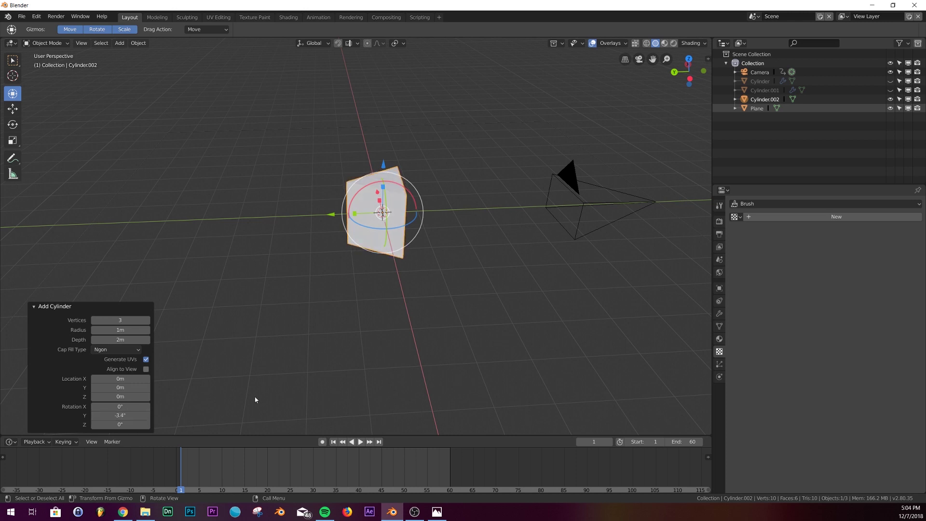
key(Delete)
- Add a three-vertex cylinder and rotate it 90° about X
key(shift+a)
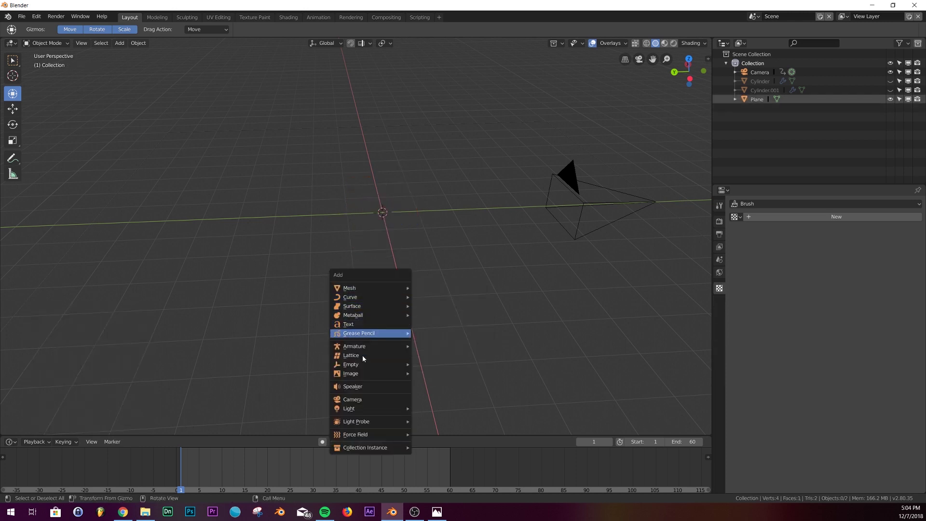
mouse_move(367, 288)
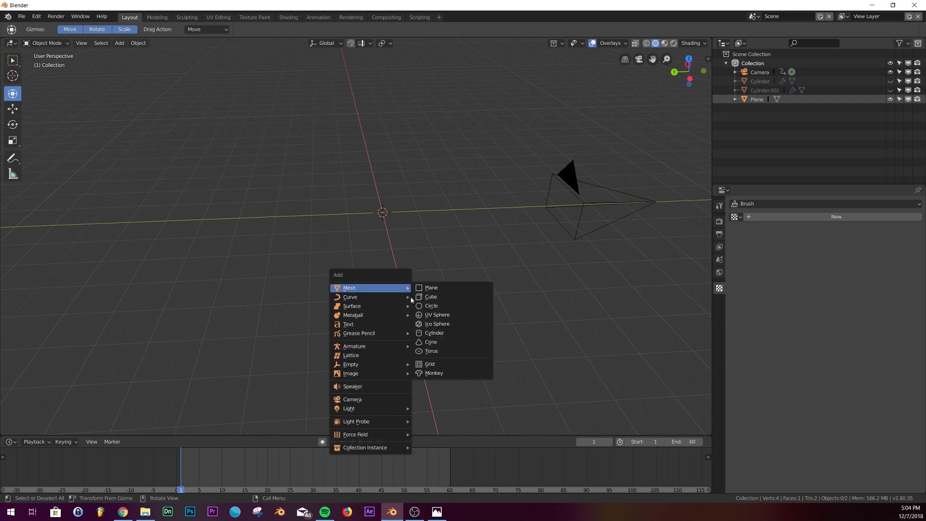
click(433, 332)
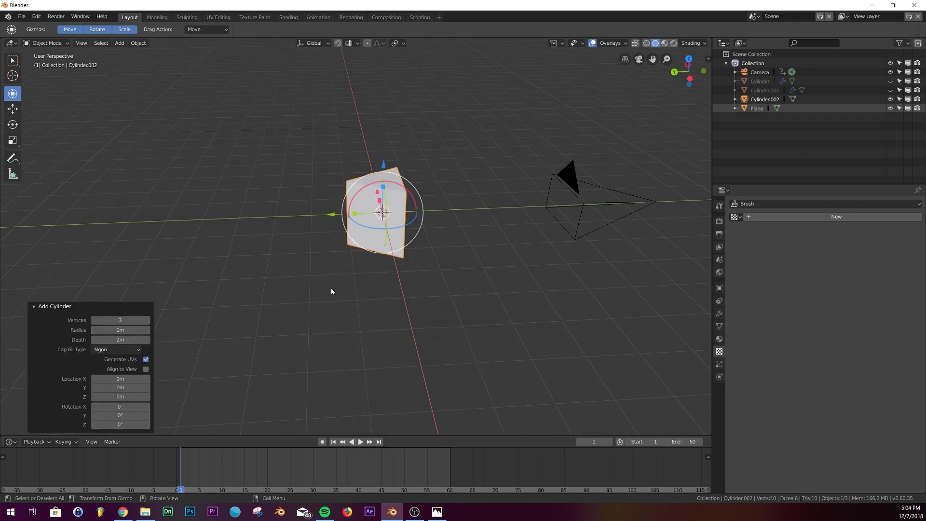
key(r)
text(x)
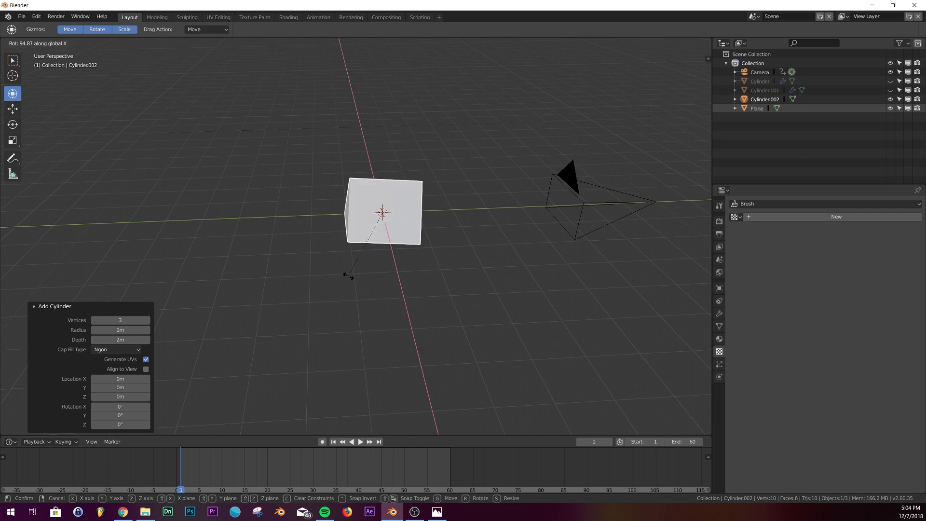
text(90)
key(Return)
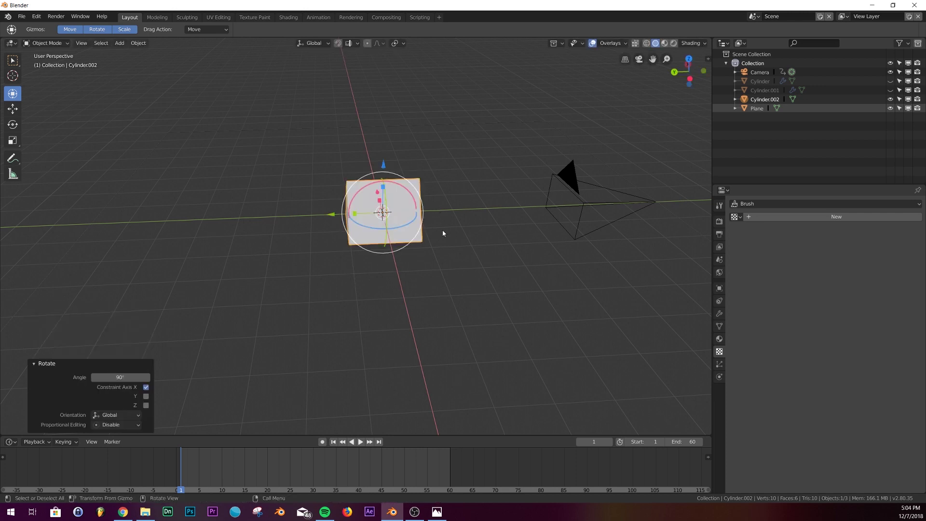
- In Edit Mode, delete both triangular end faces of the prism
middle_drag(443, 233, 416, 226)
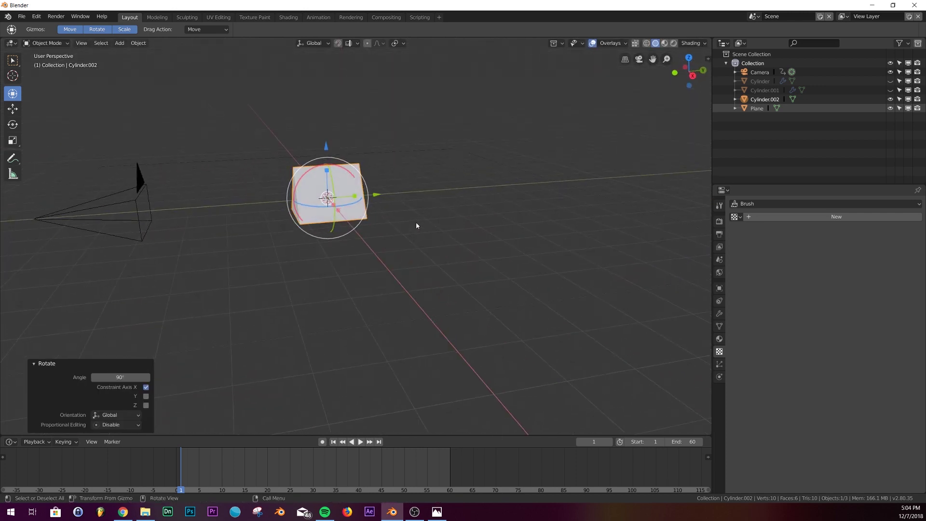
middle_drag(417, 225, 408, 226)
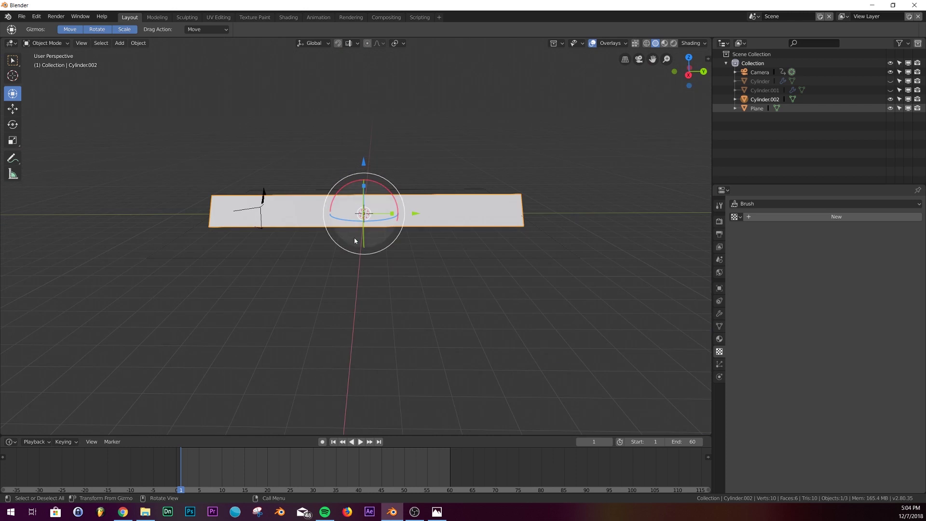
middle_drag(354, 240, 584, 215)
middle_drag(242, 241, 446, 250)
key(Tab)
shift+click(475, 246)
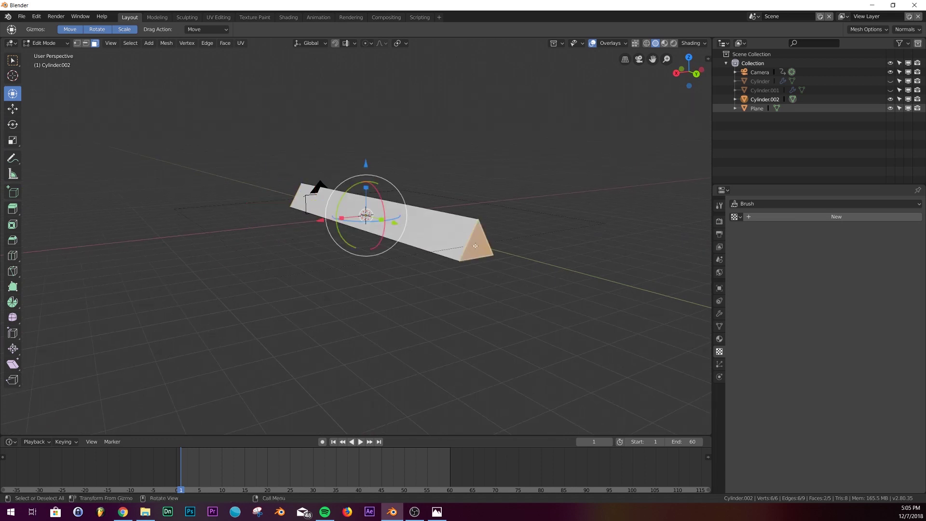
key(x)
click(475, 246)
- Return to Object Mode and view the prism through the camera
middle_drag(413, 262, 461, 269)
key(Tab)
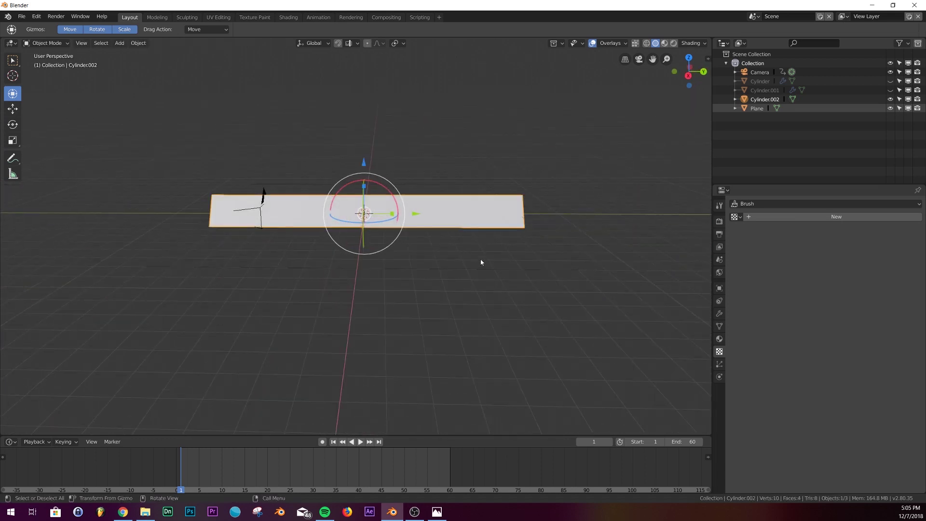
key(KP_0)
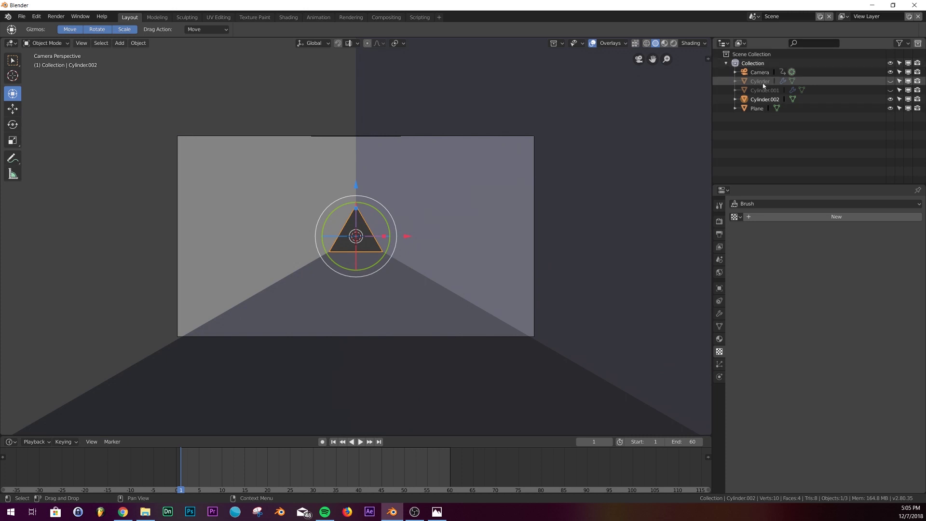
- Add a Wireframe modifier to the triangular prism with thickness 0.3406
drag(891, 91, 891, 82)
click(480, 207)
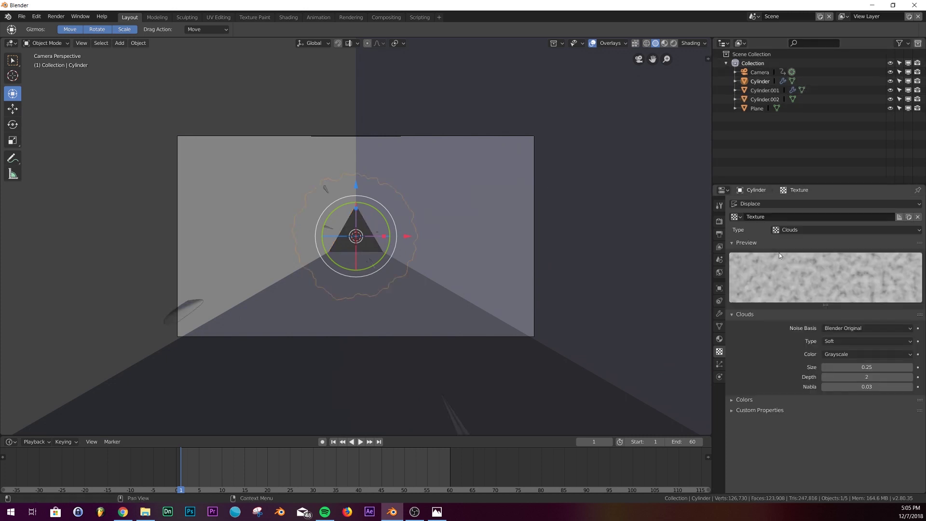
click(513, 245)
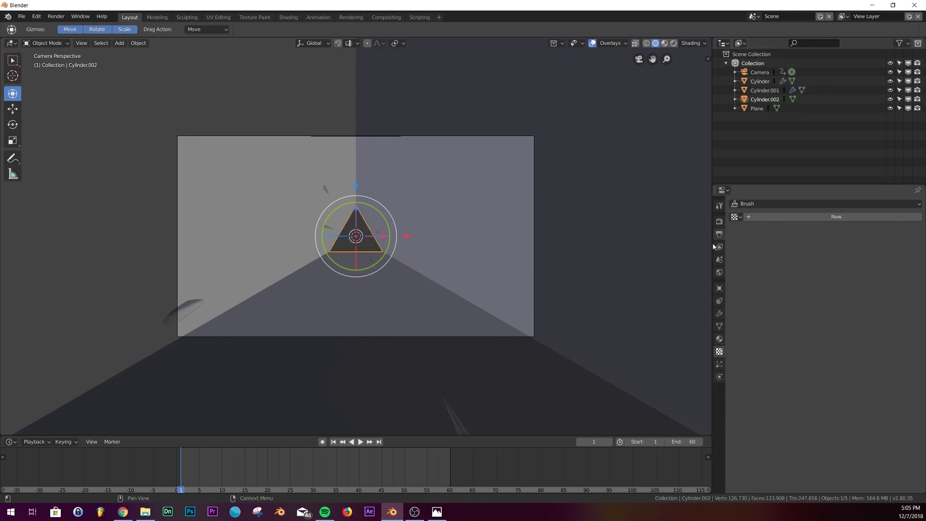
click(719, 314)
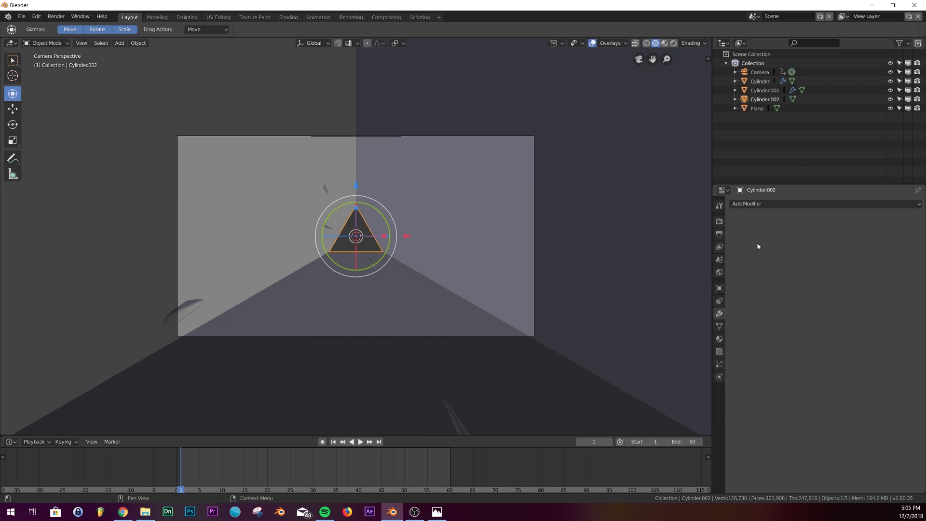
click(759, 204)
click(753, 371)
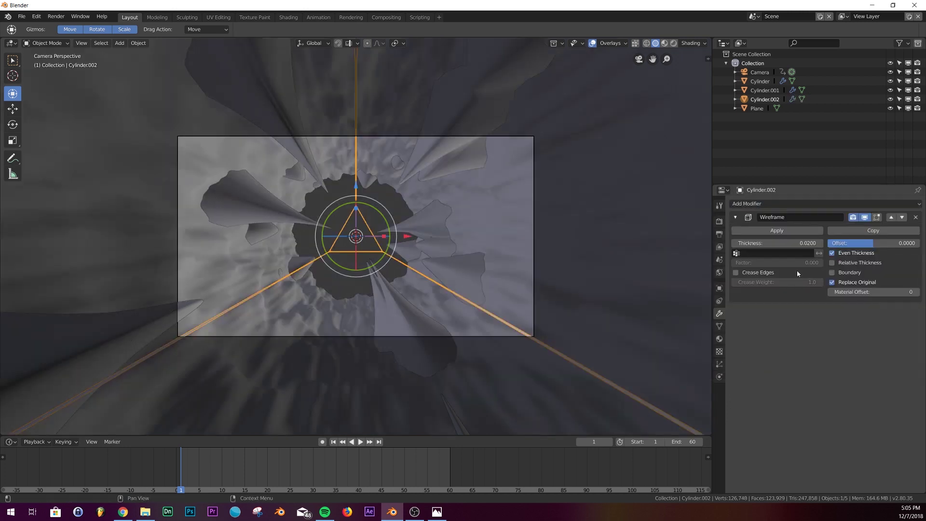
drag(793, 243, 844, 243)
- Leave camera view and hide Cylinder and Cylinder.001 in the Outliner
middle_drag(482, 227, 431, 230)
scroll(431, 230, down, 5)
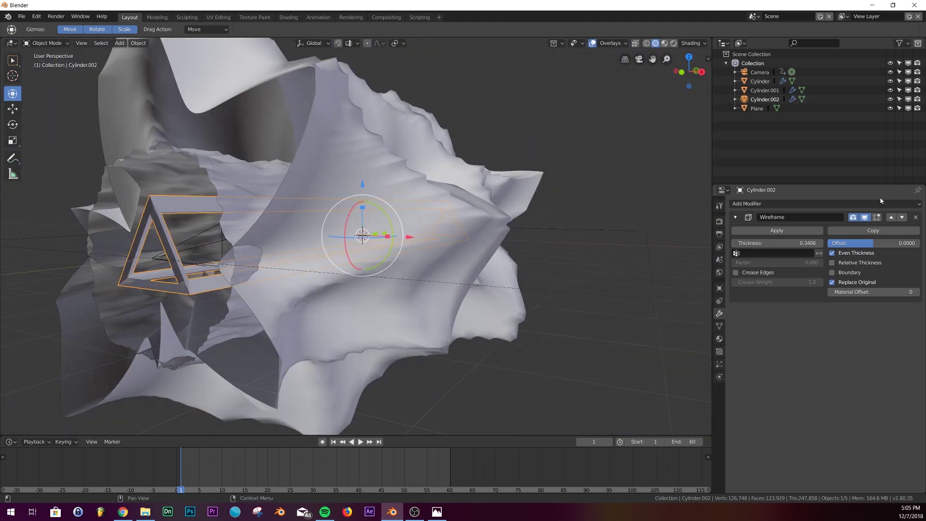
click(765, 84)
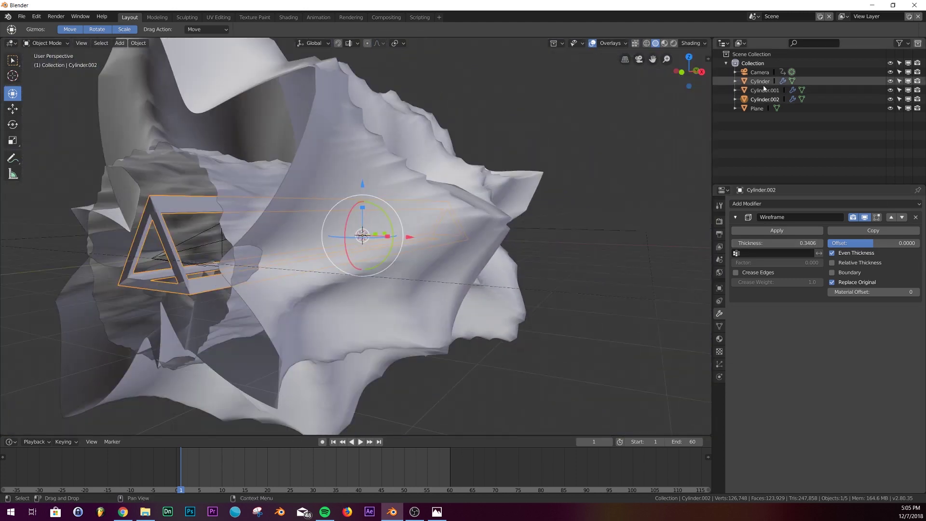
click(890, 81)
click(890, 90)
- Cut an edge loop around the middle of the triangular prism frame in Edit Mode
click(414, 207)
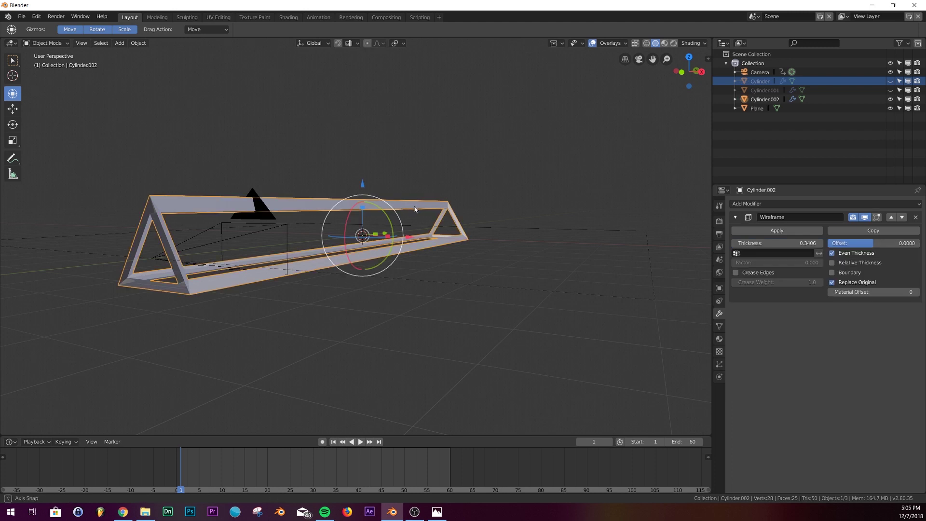
key(Tab)
middle_drag(414, 209, 405, 211)
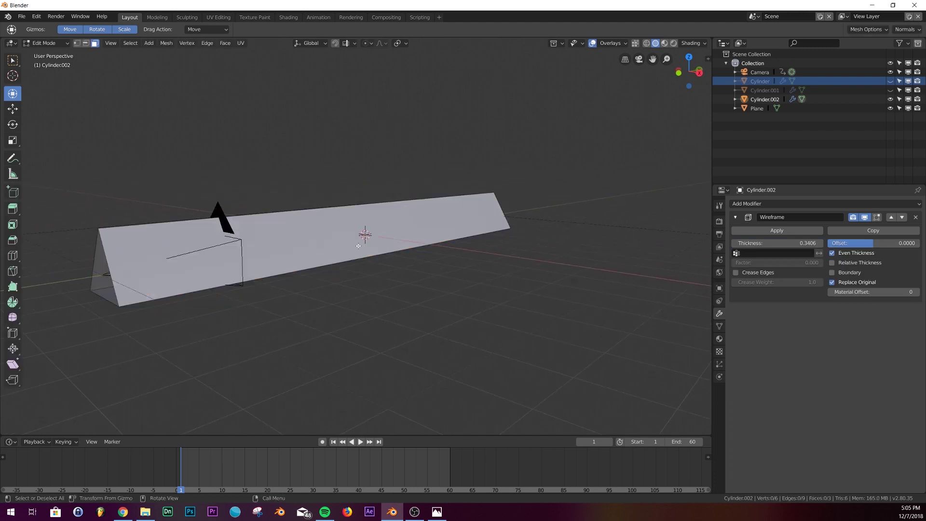
key(a)
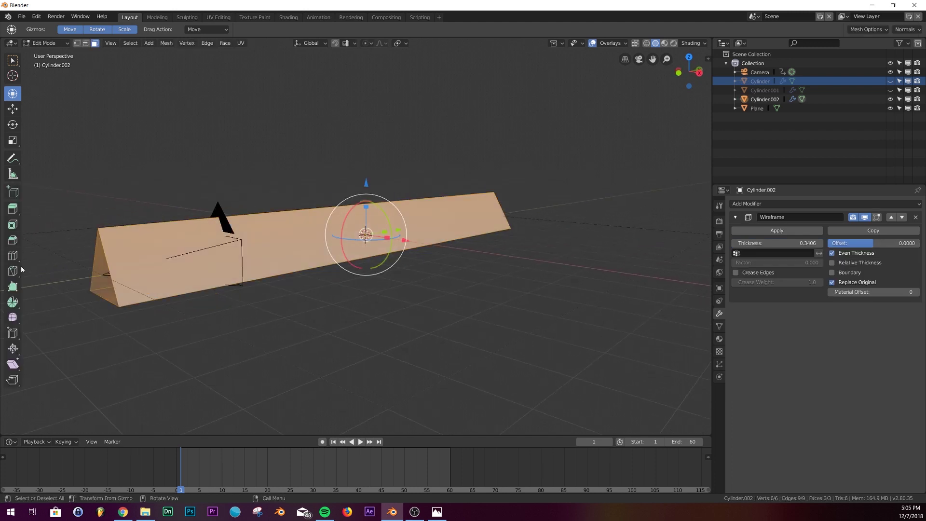
click(12, 255)
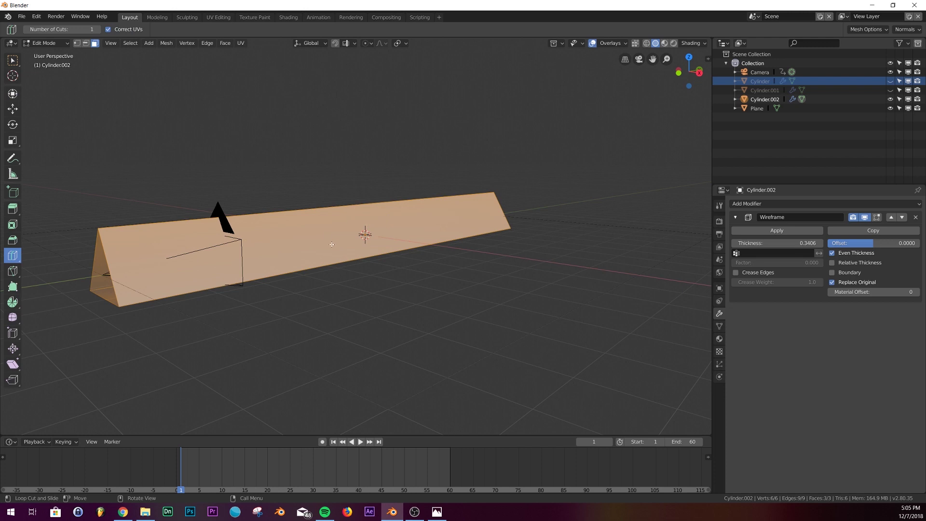
click(354, 206)
key(a)
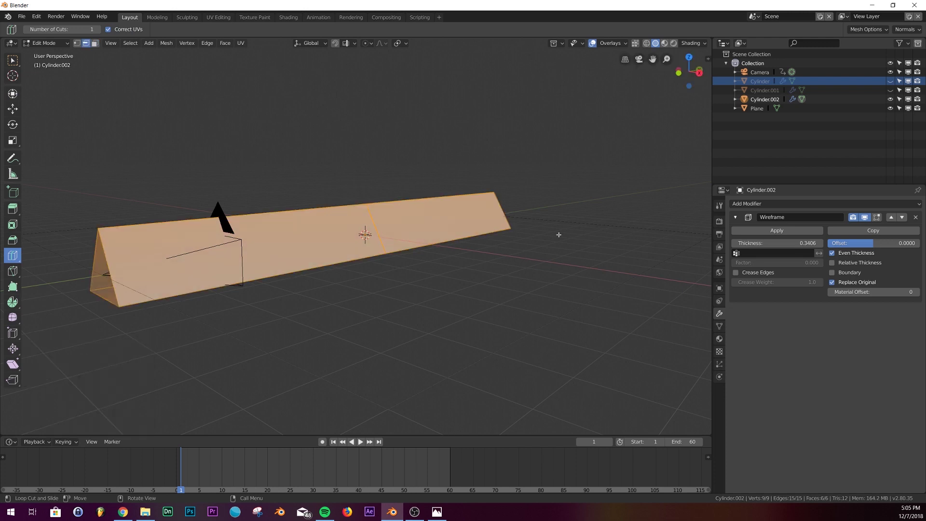
key(Tab)
- Preview the fly-through animation through the camera, then rewind to frame 1
key(KP_0)
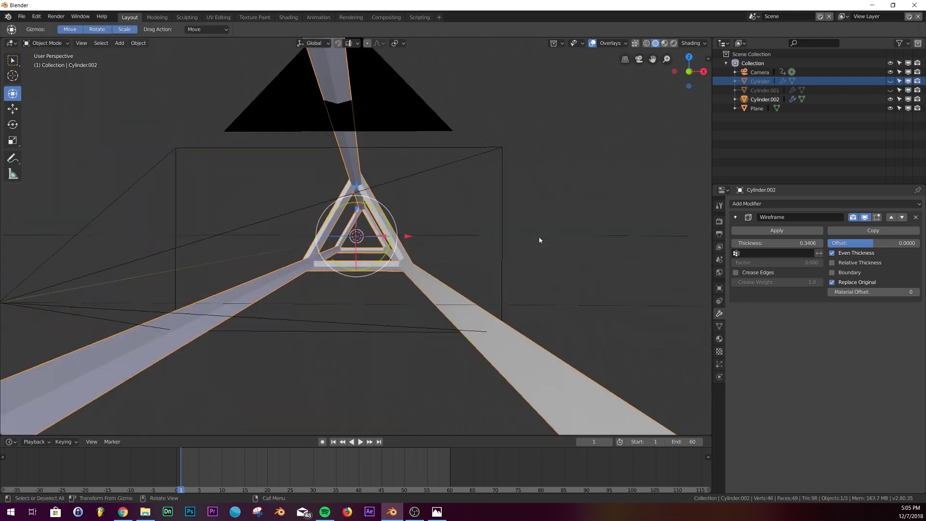
click(361, 442)
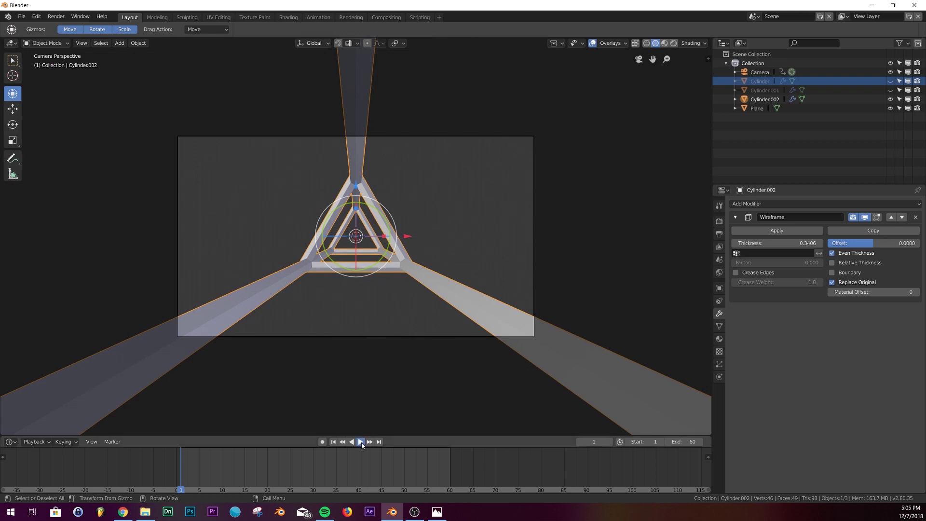
click(357, 442)
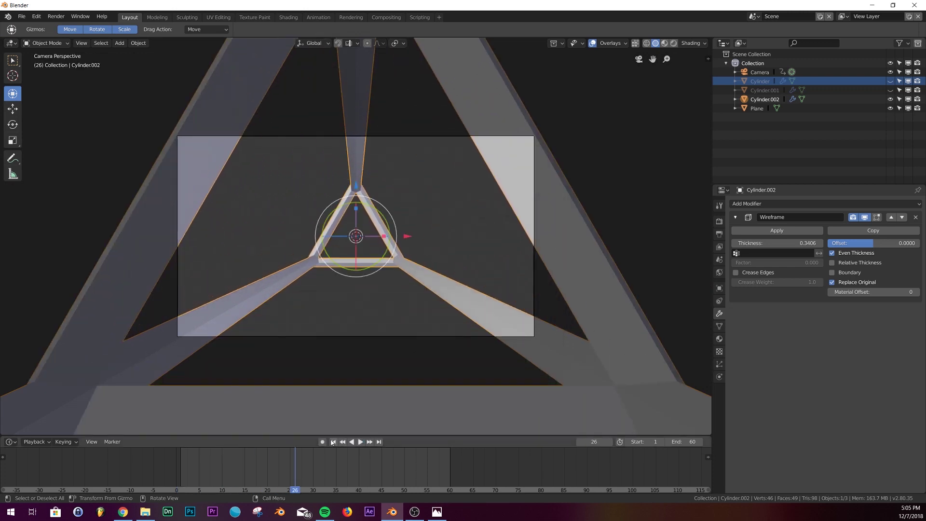
click(333, 442)
middle_drag(366, 270, 438, 253)
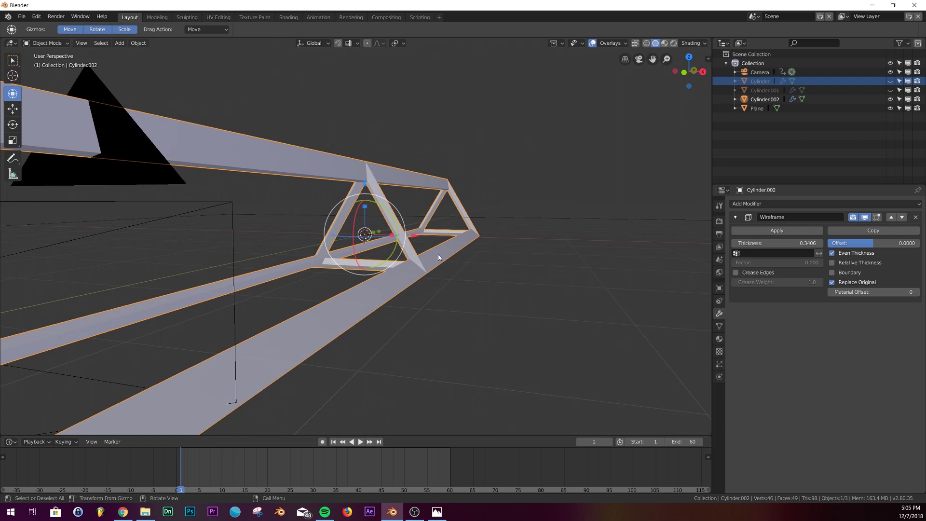
- Add a second Wireframe modifier at thickness 0.02 and glance at the Instagram reference
click(745, 203)
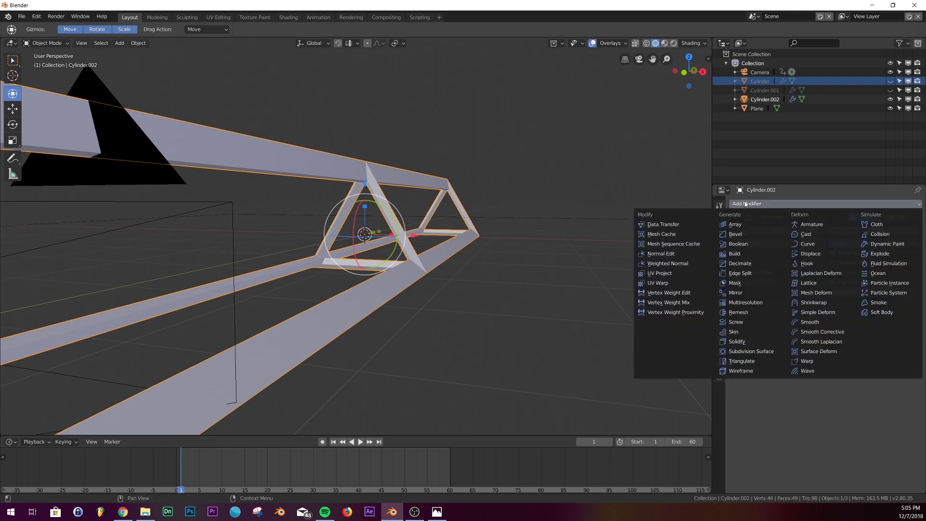
click(741, 371)
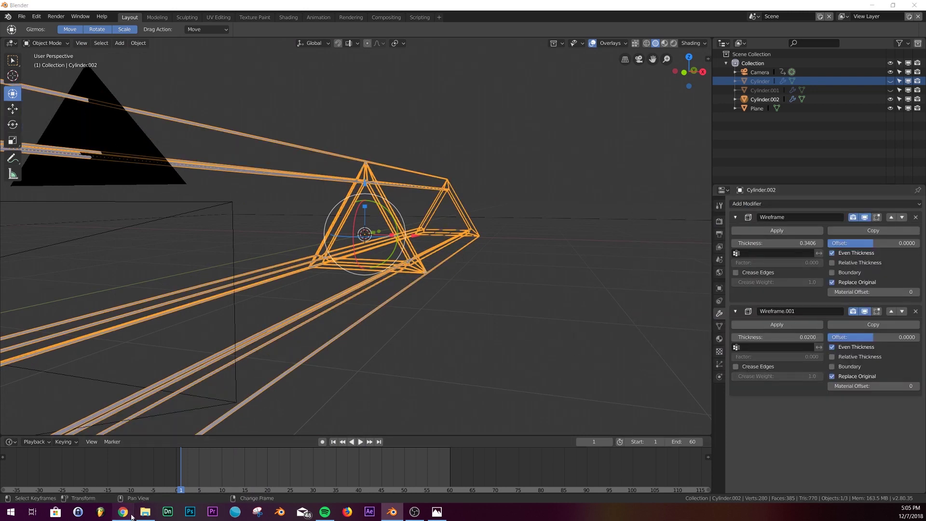
click(131, 515)
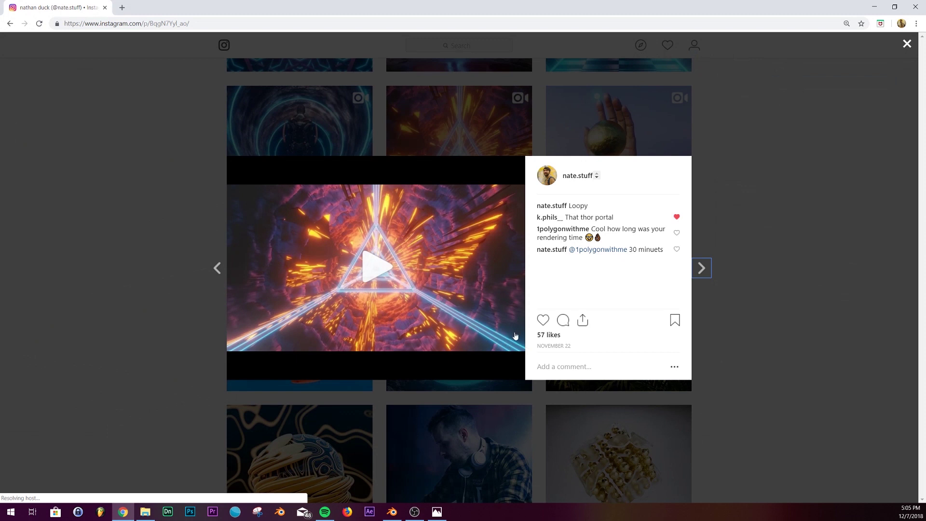
click(875, 8)
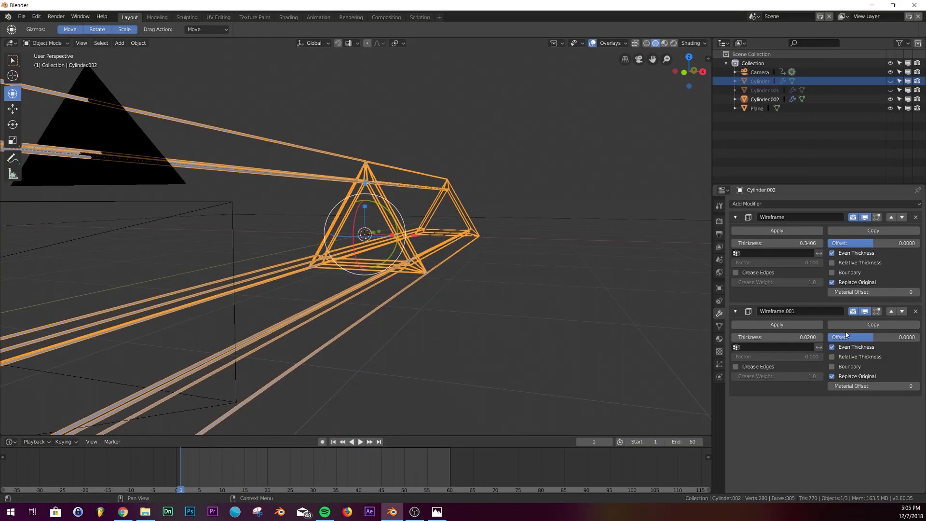
- Turn off Replace Original and give the frame two new material slots
click(833, 378)
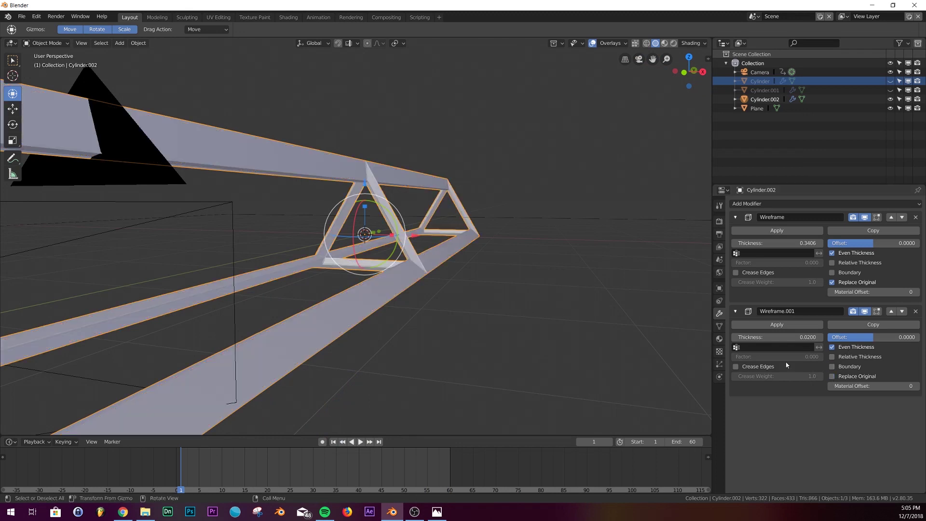
click(719, 339)
click(824, 242)
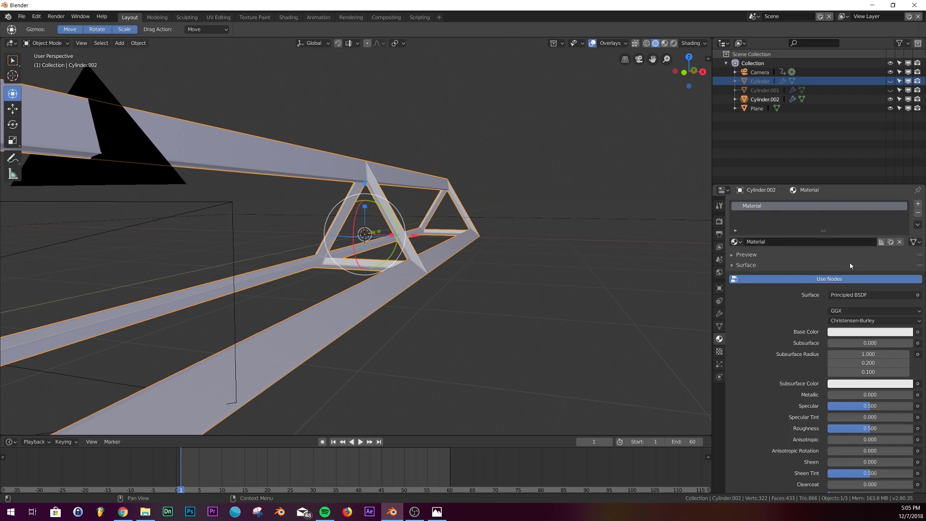
click(917, 203)
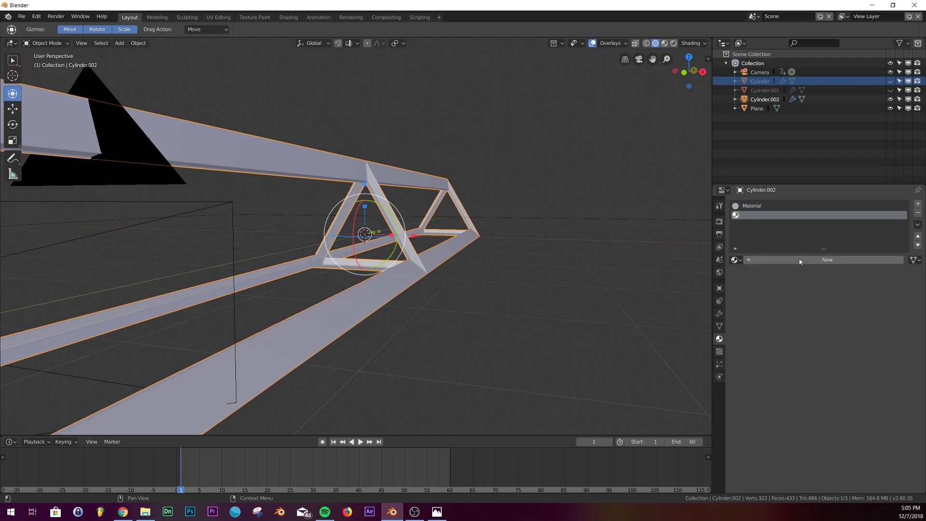
click(816, 260)
- Make Material.001 a teal Emission shader with strength 50
click(851, 313)
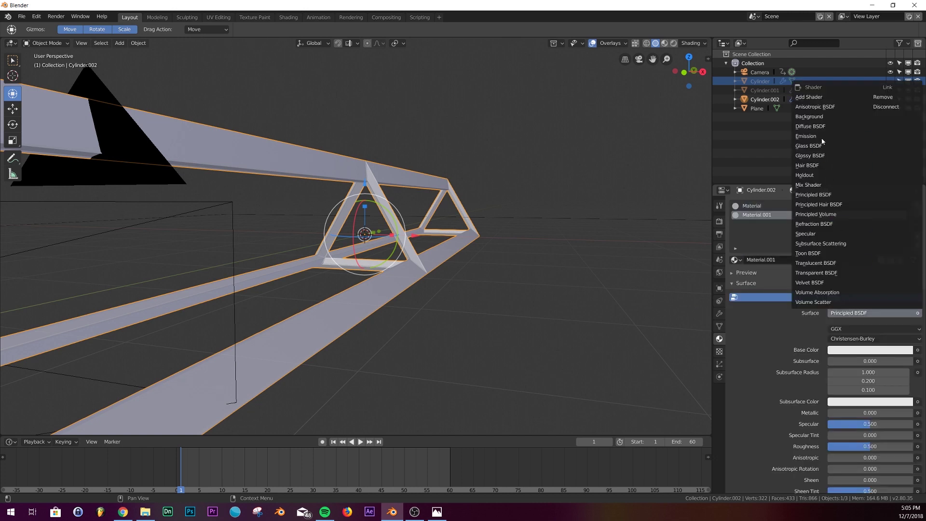
click(806, 136)
click(862, 340)
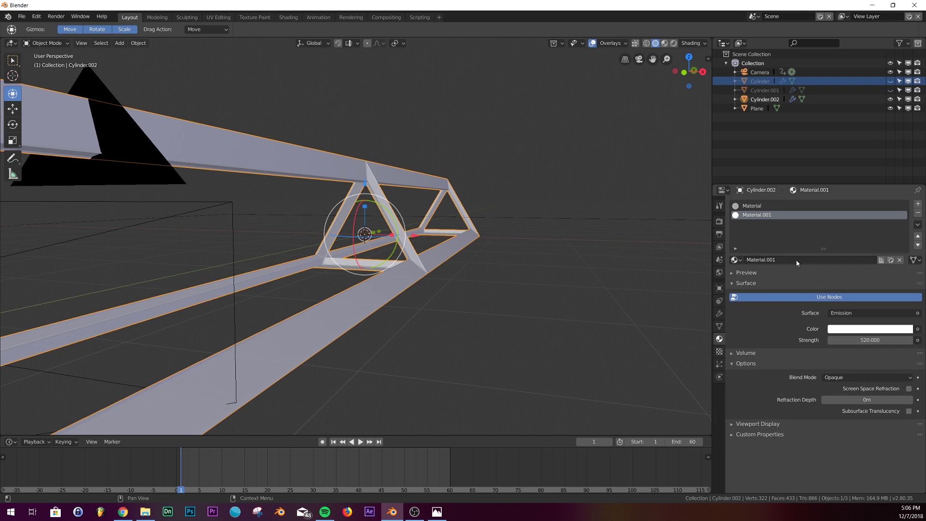
click(858, 339)
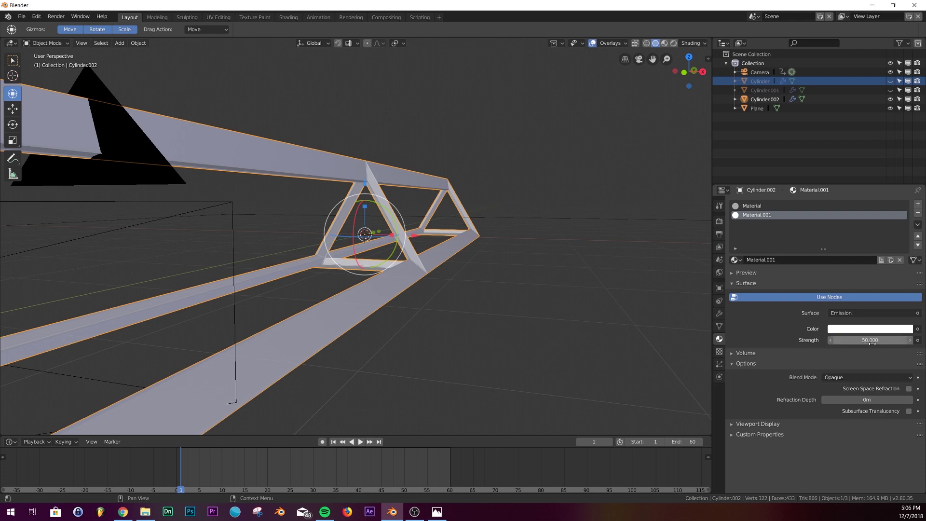
click(875, 332)
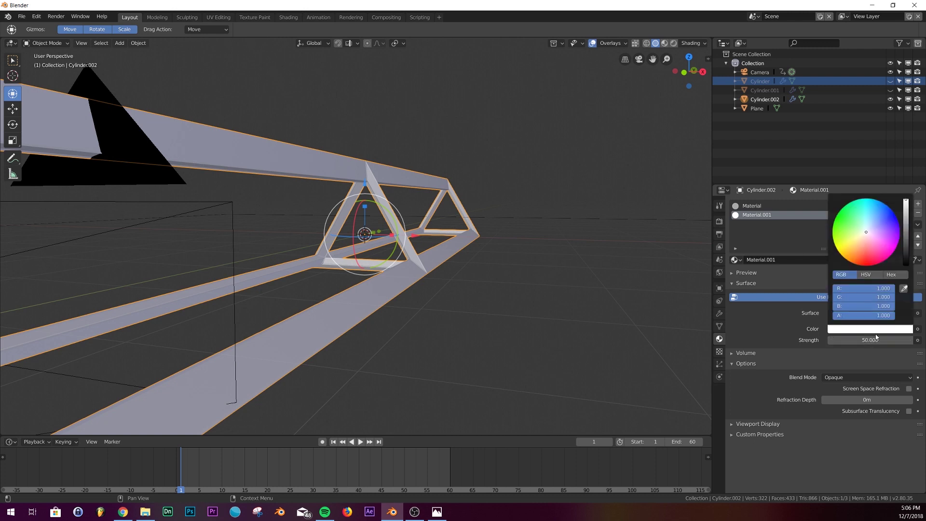
click(885, 222)
key(KP_0)
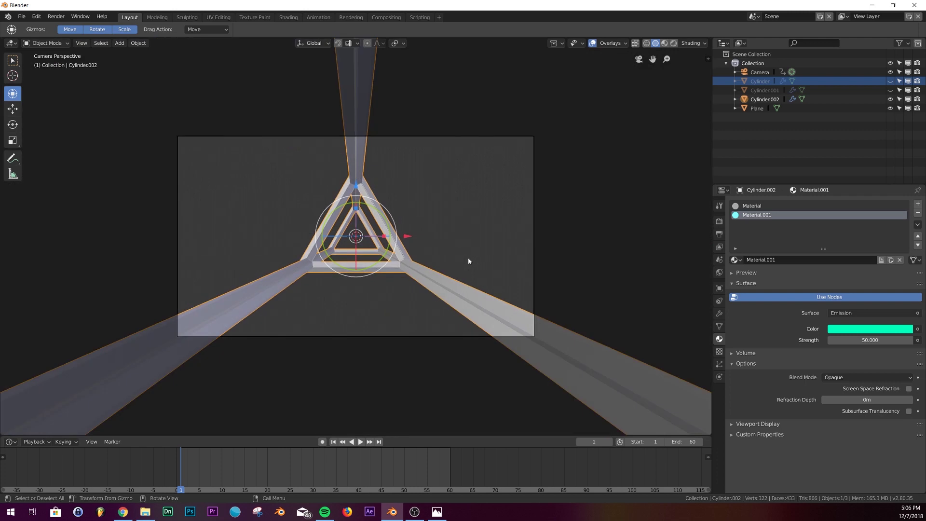
click(719, 313)
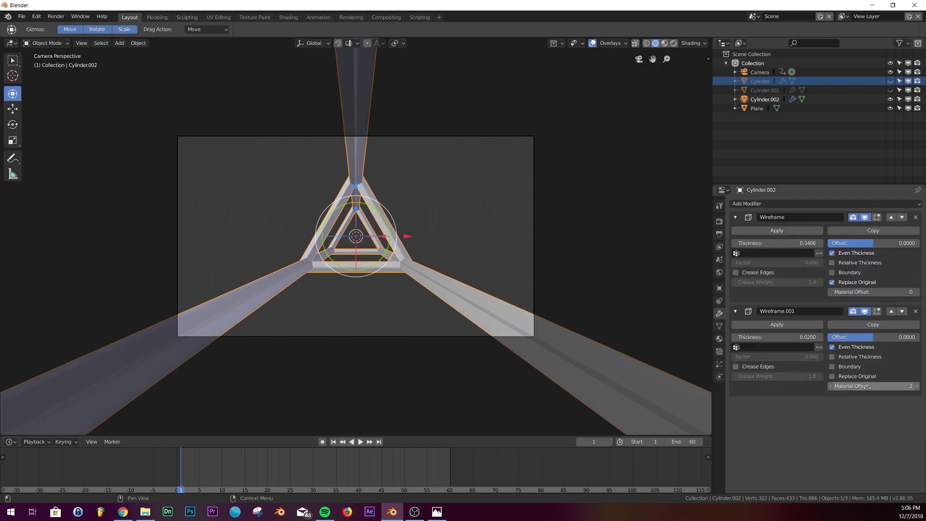
- Switch to rendered shading, play from frame 1, and unhide Cylinder and Cylinder.001
key(z)
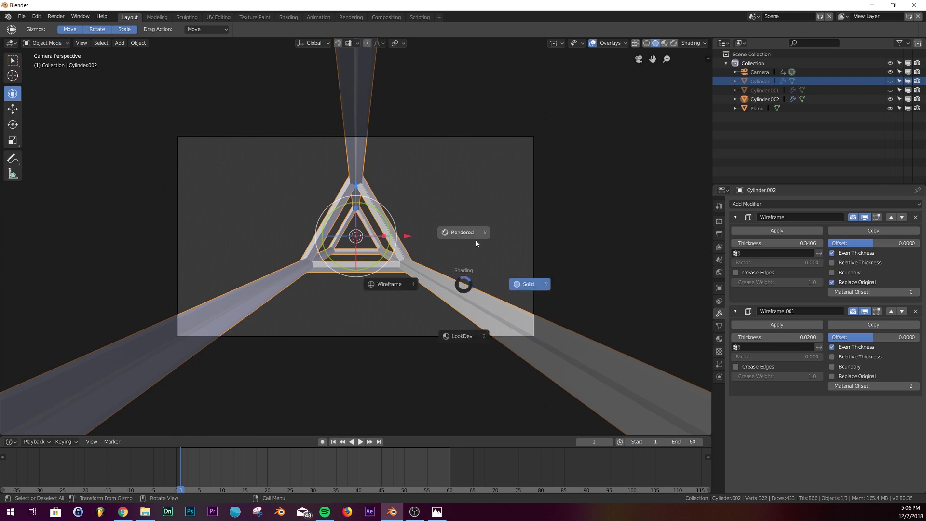
click(476, 243)
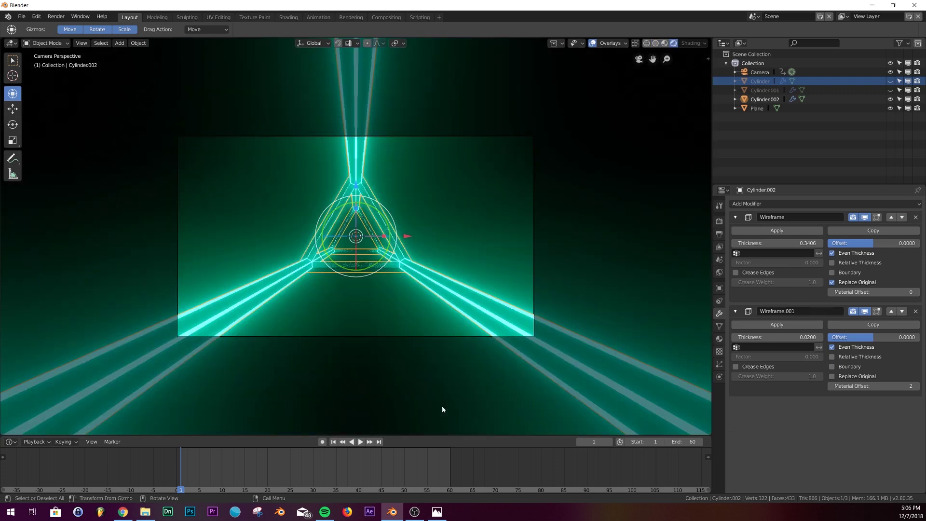
click(360, 442)
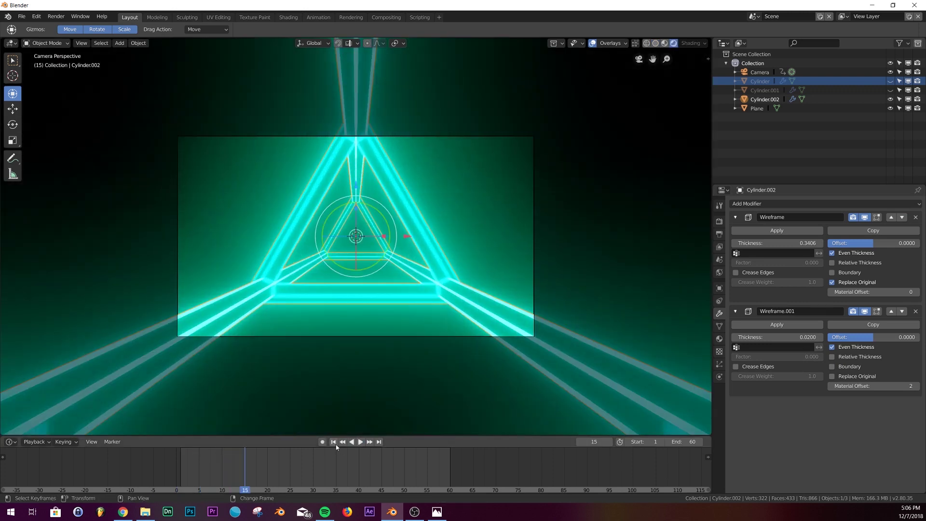
click(334, 442)
drag(890, 92, 890, 81)
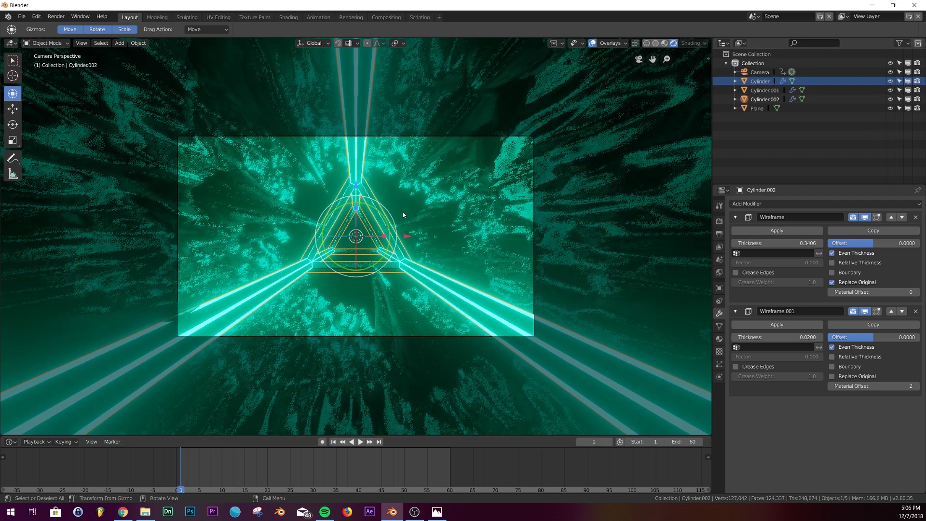
key(shift+a)
- Add a point light with energy lowered to 2.46 and an orange colour
mouse_move(390, 334)
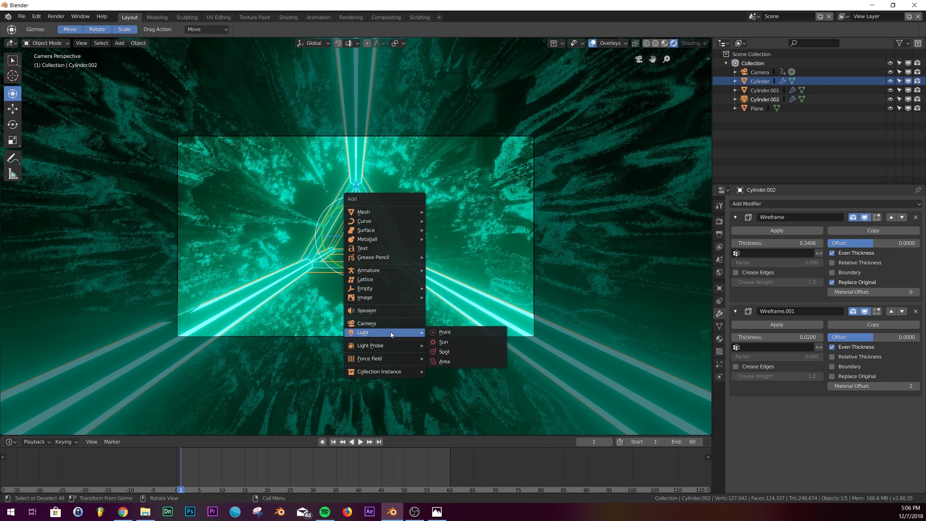
click(449, 333)
click(719, 314)
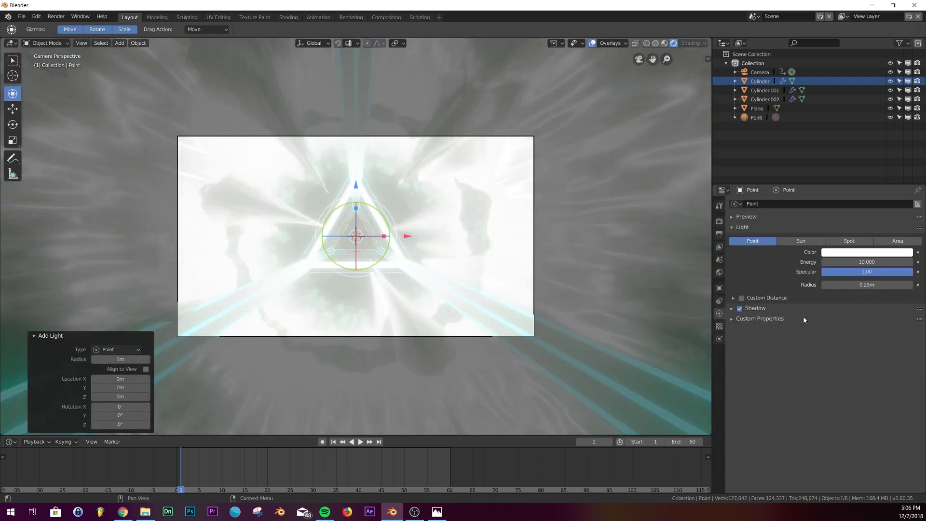
mouse_move(885, 262)
mouse_down()
mouse_move(832, 262)
mouse_move(900, 262)
mouse_up()
click(861, 252)
click(877, 180)
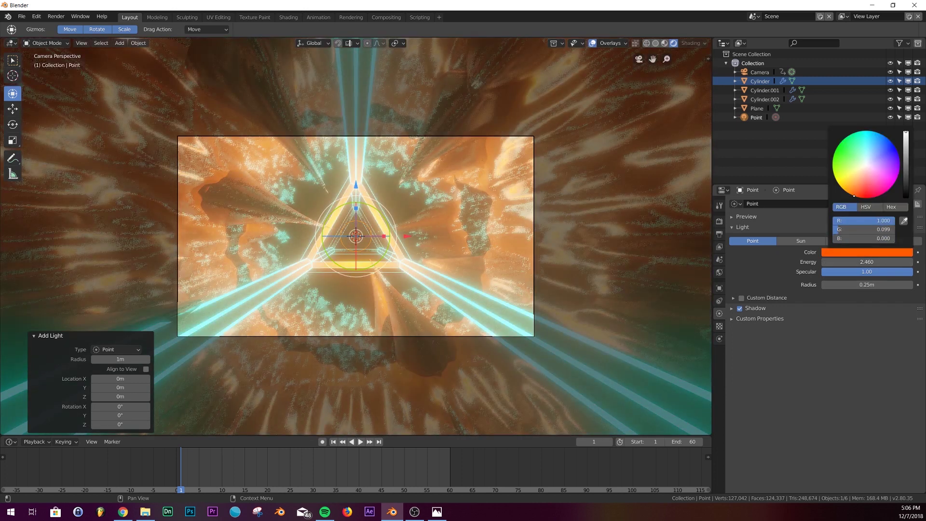
- Preview the camera fly-through in solid shading and return to the first frame
middle_drag(382, 350, 377, 297)
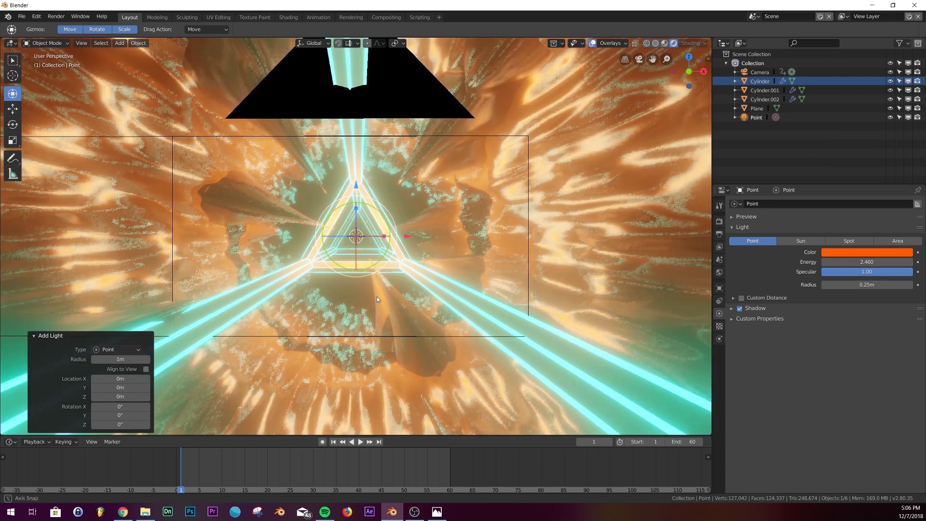
key(z)
click(433, 252)
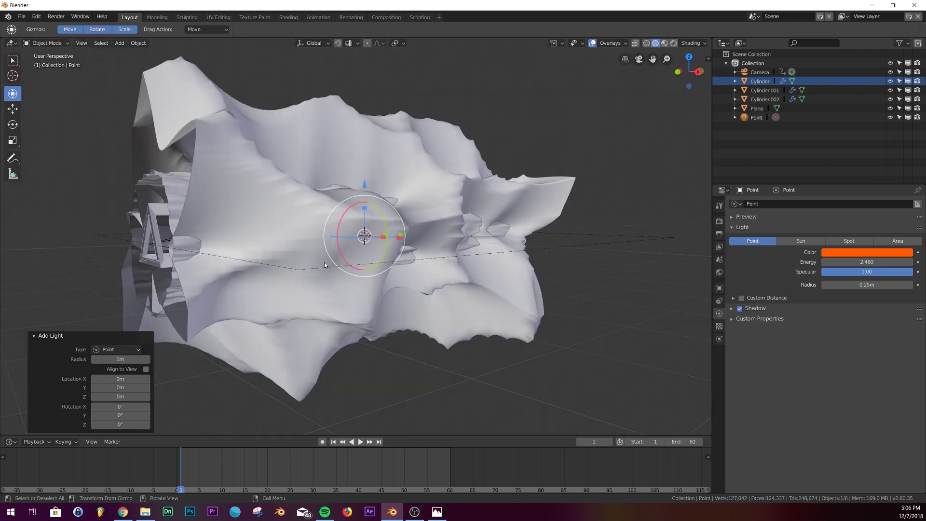
middle_drag(324, 265, 365, 261)
key(KP_0)
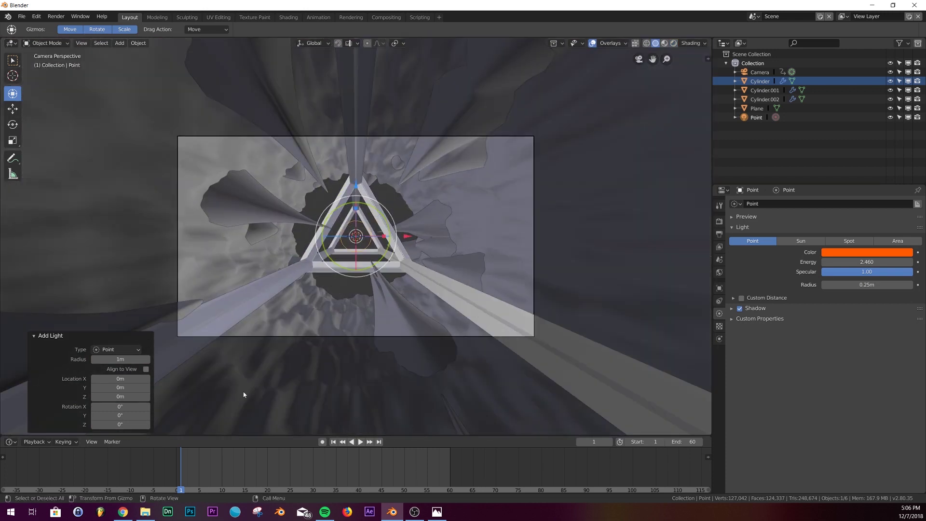
click(360, 442)
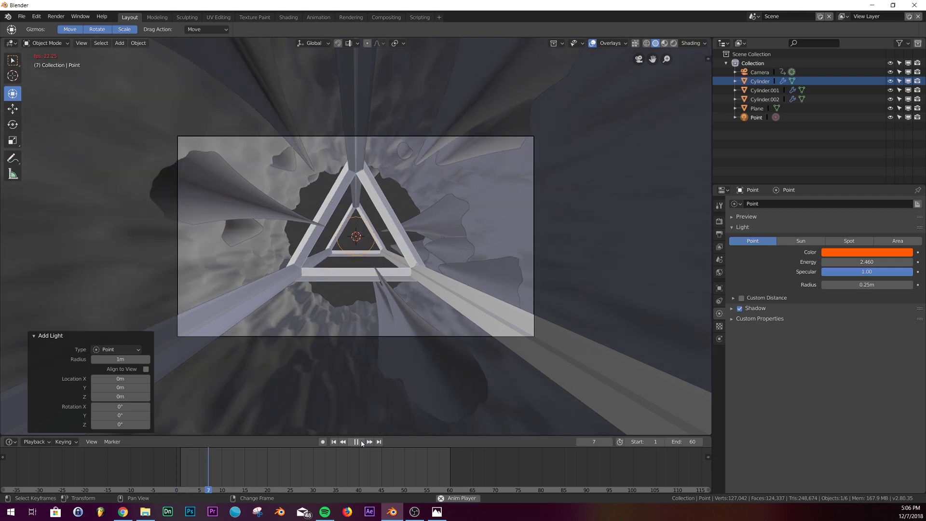
key(Escape)
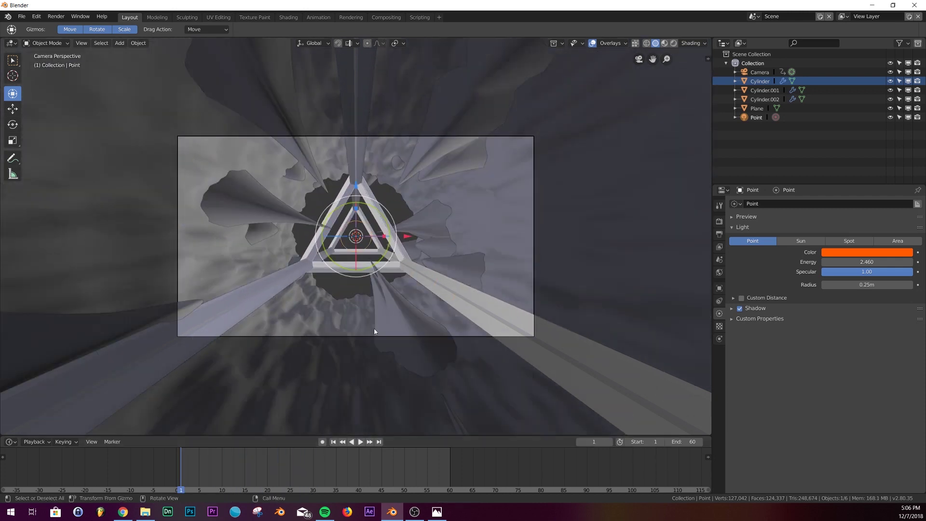
- Switch the viewport to wireframe shading
key(z)
click(487, 320)
key(z)
key(4)
click(439, 222)
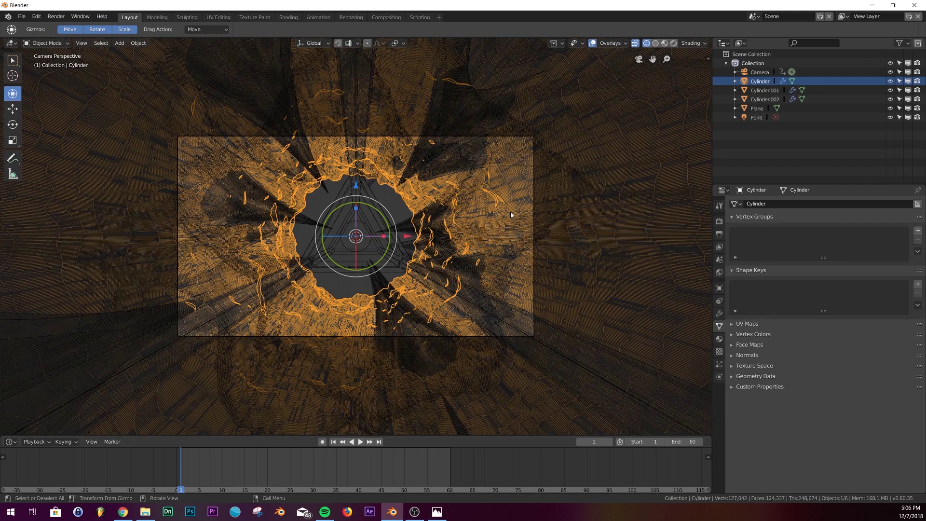
- In rendered view, parent the Point light to the Camera and play the animation to check
key(z)
click(507, 154)
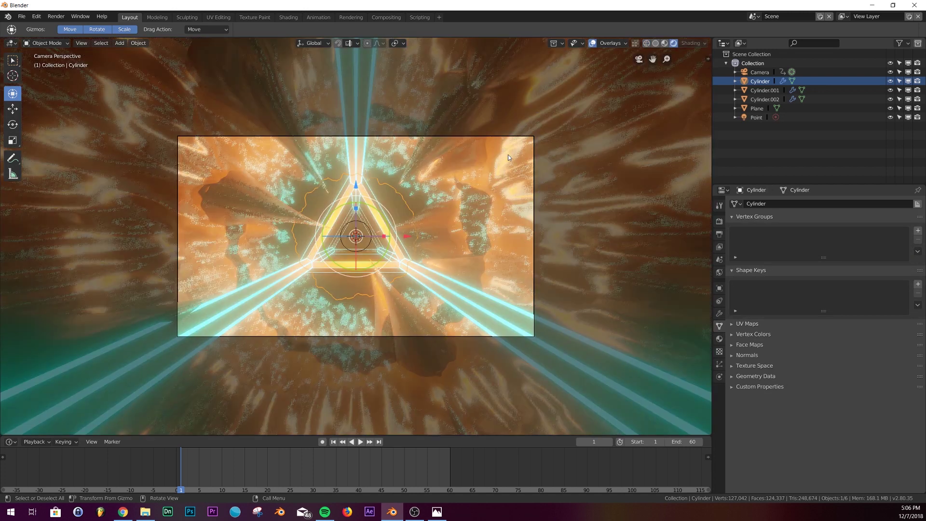
click(757, 117)
ctrl+click(760, 72)
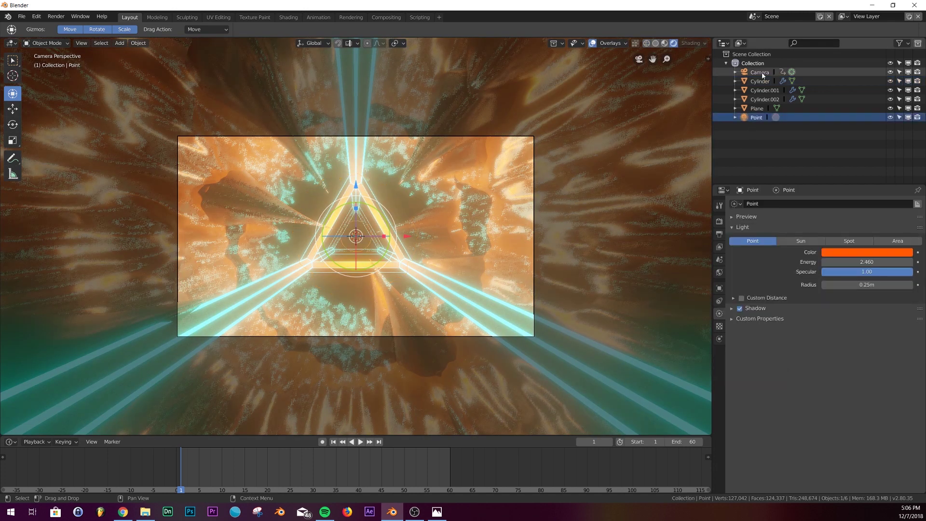
key(ctrl+p)
click(465, 203)
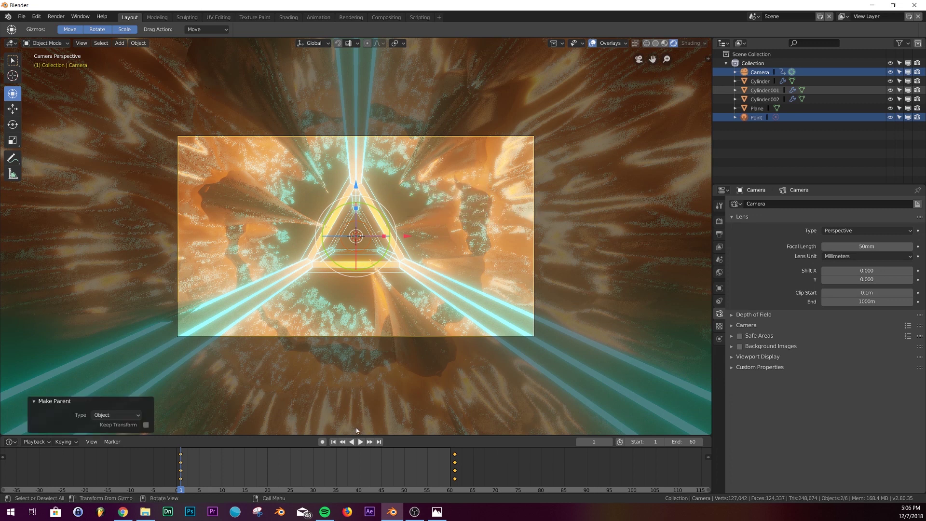
click(360, 442)
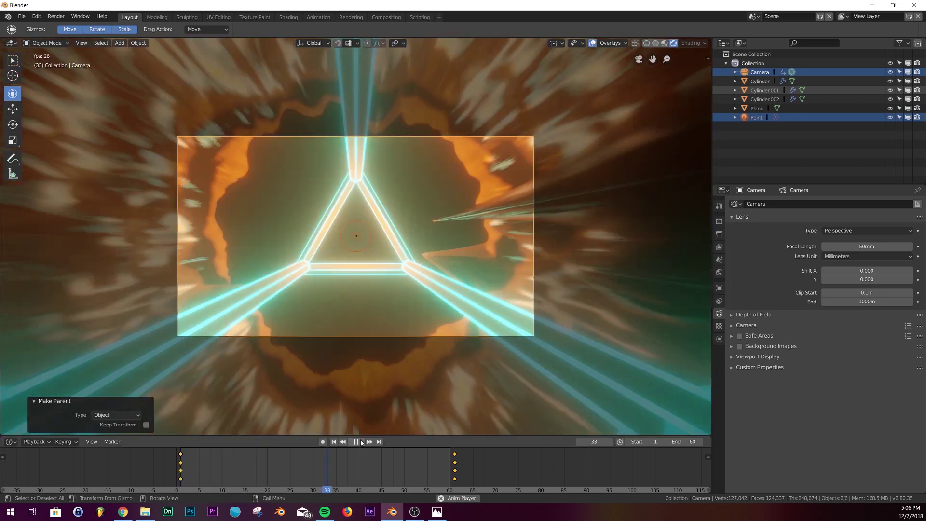
click(358, 442)
click(334, 442)
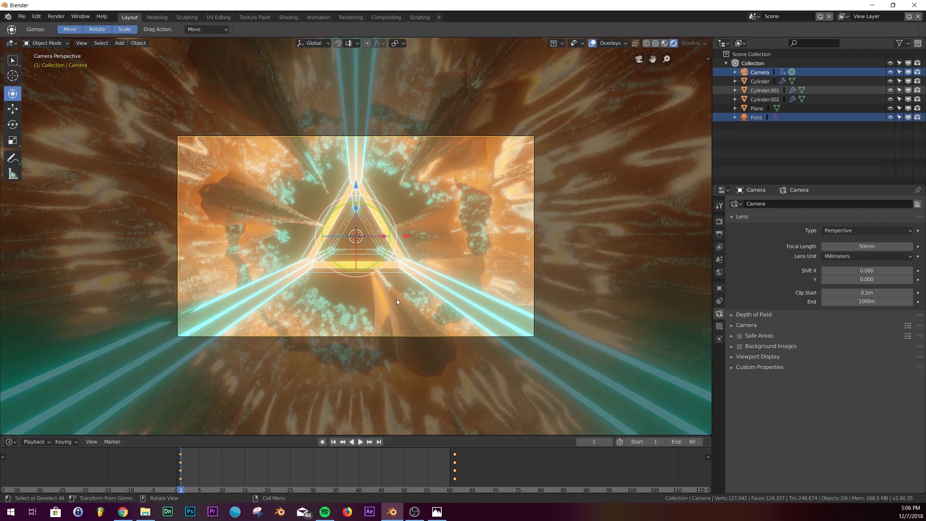
- Return to solid shading and inspect Cylinder.001's Subdivision and Displace modifiers
middle_drag(492, 280, 414, 292)
key(z)
click(470, 291)
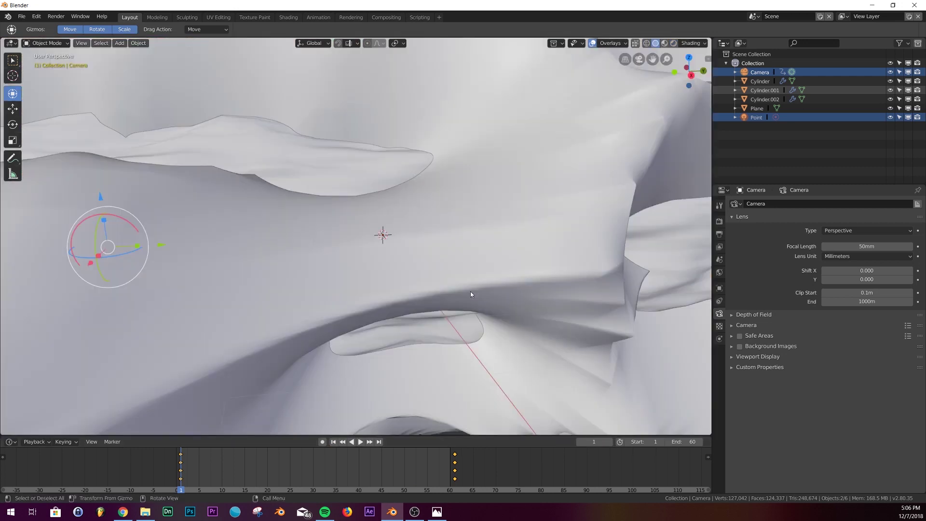
scroll(477, 225, down, 8)
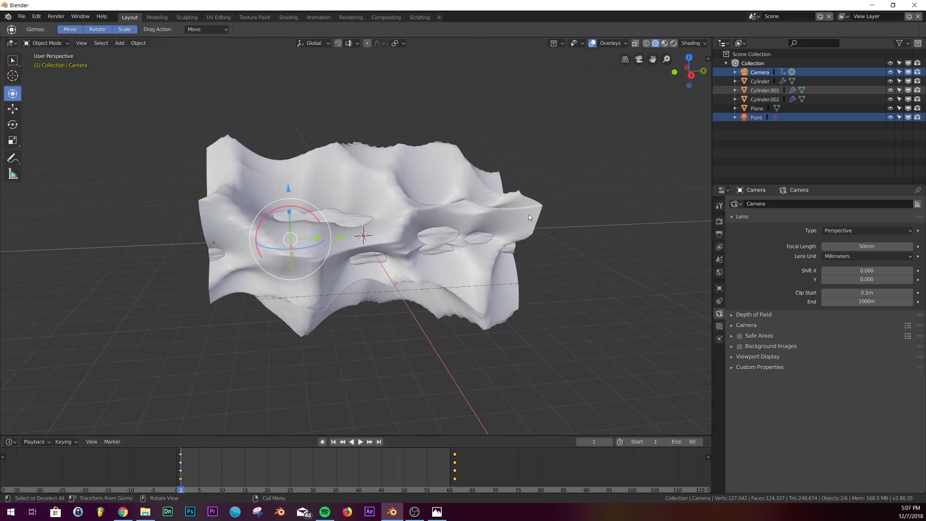
click(528, 214)
click(719, 313)
key(KP_0)
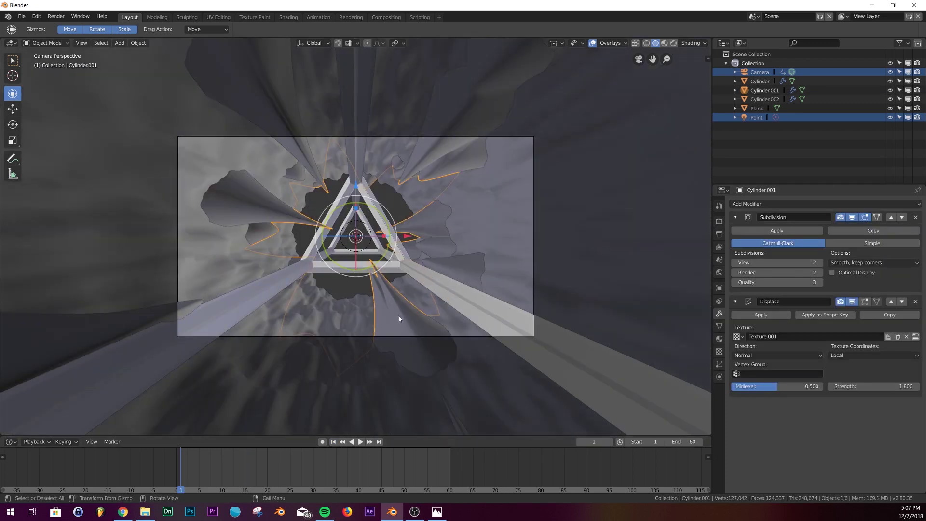
- Close the Loopy post, then open and watch the Tube video post
click(124, 512)
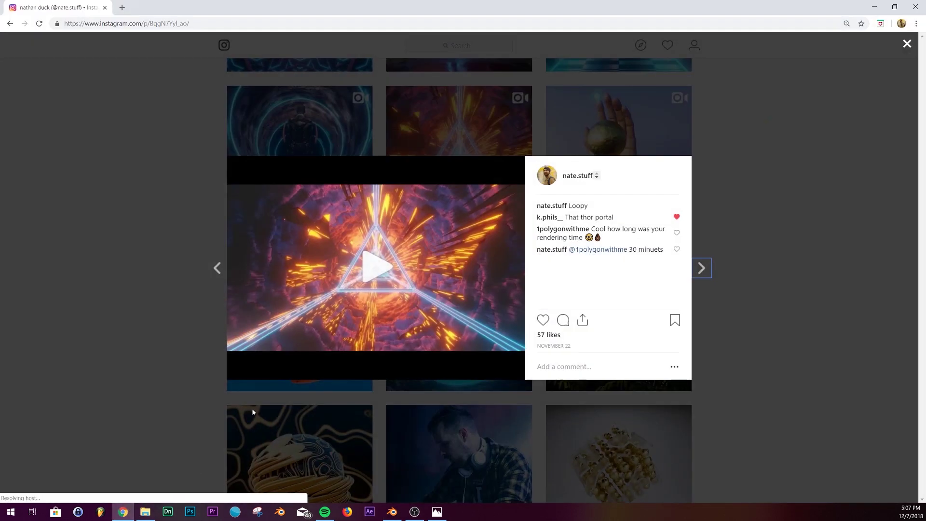
click(910, 43)
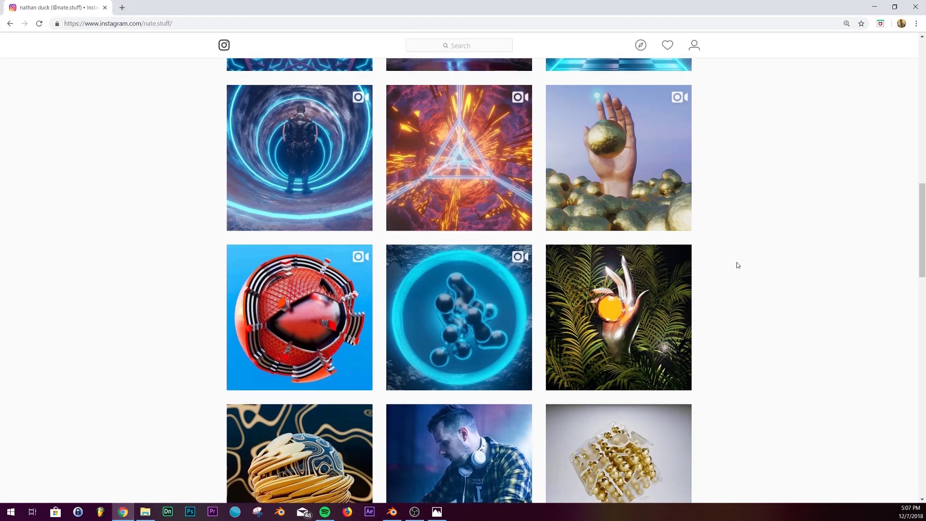
scroll(736, 263, down, 5)
scroll(736, 264, down, 7)
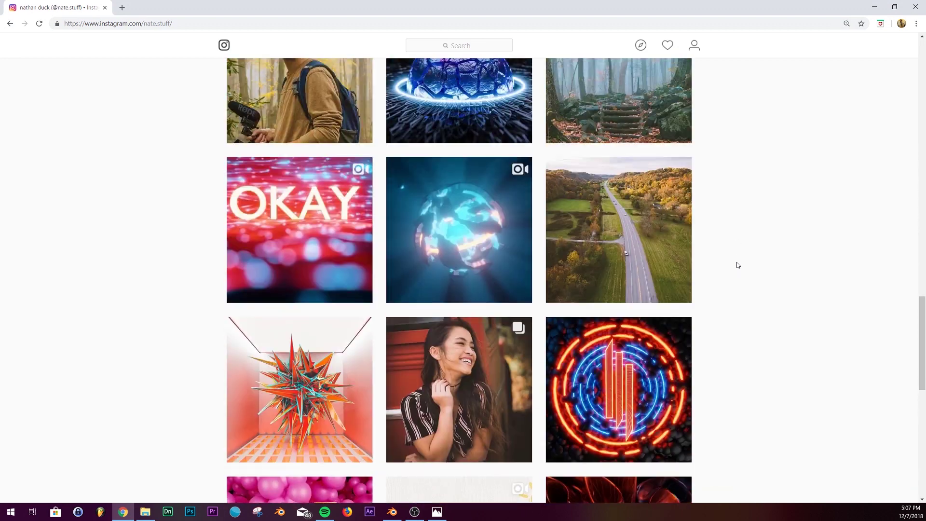
scroll(736, 265, up, 12)
scroll(600, 247, up, 6)
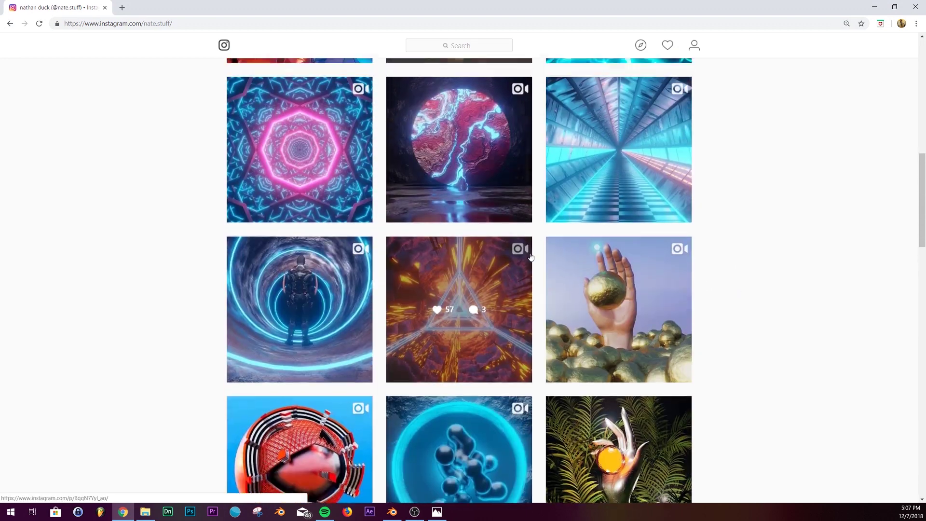
click(599, 248)
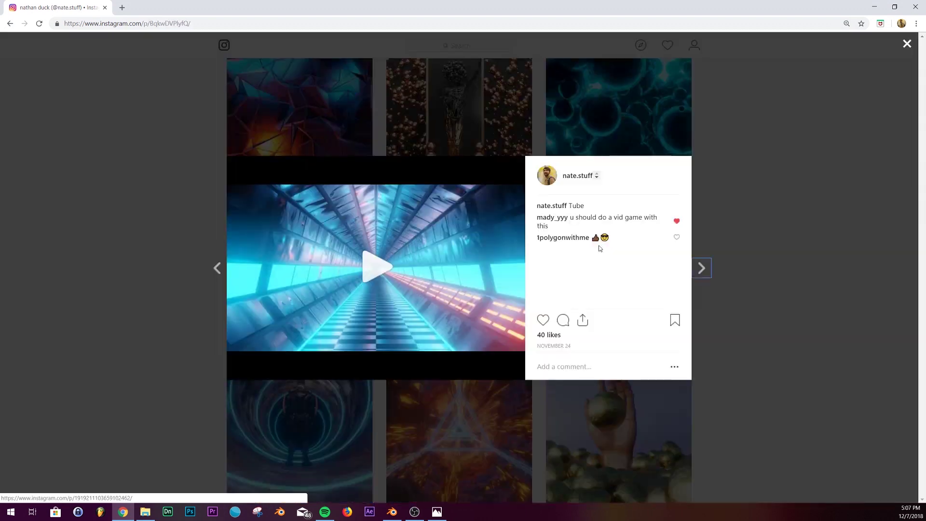
click(387, 261)
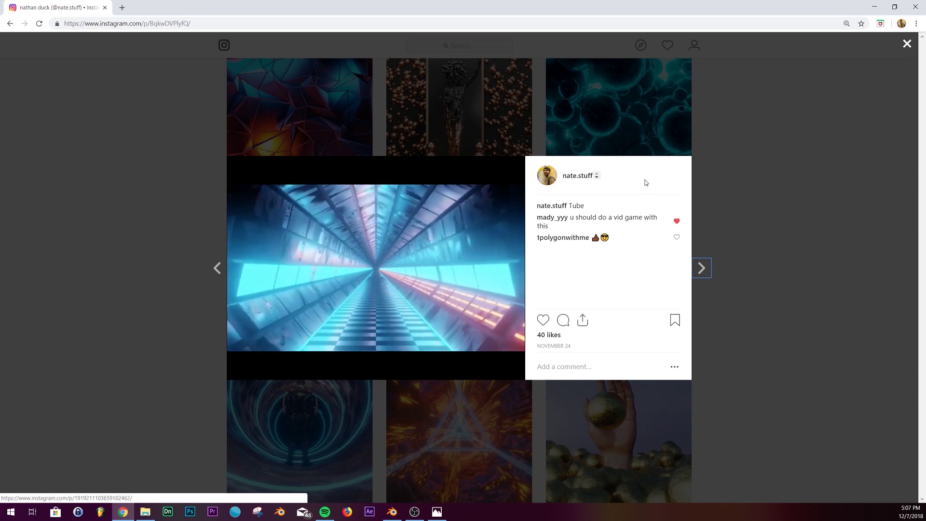
click(907, 44)
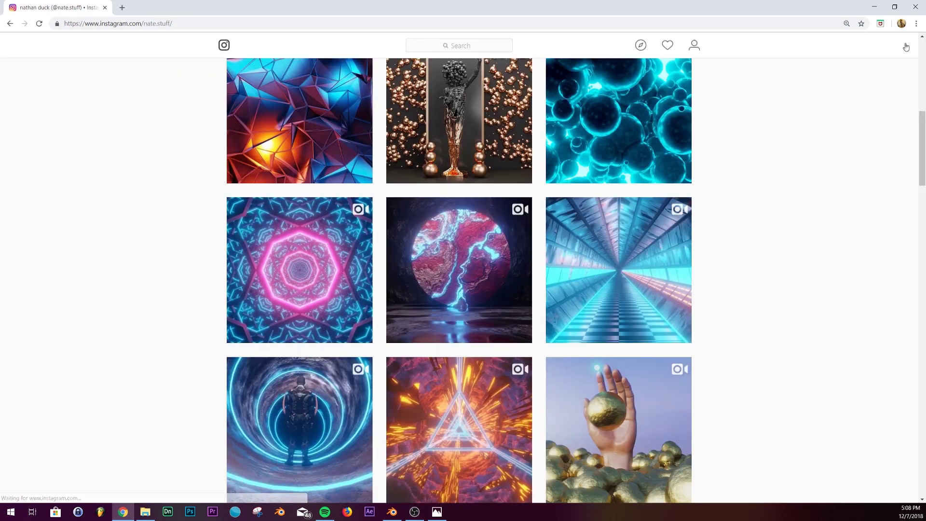
- View the Good evening and orange swirl posts, then scroll back to the profile top
click(300, 270)
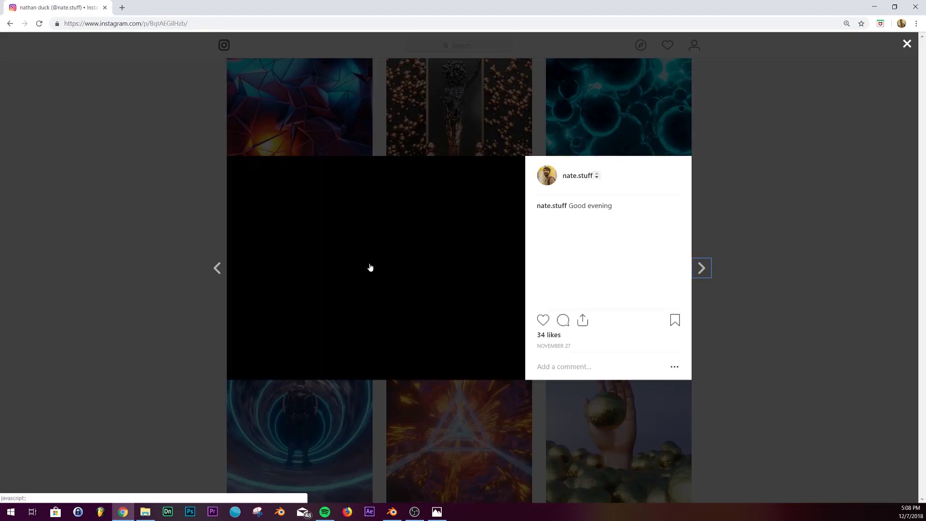
click(903, 48)
scroll(338, 260, up, 3)
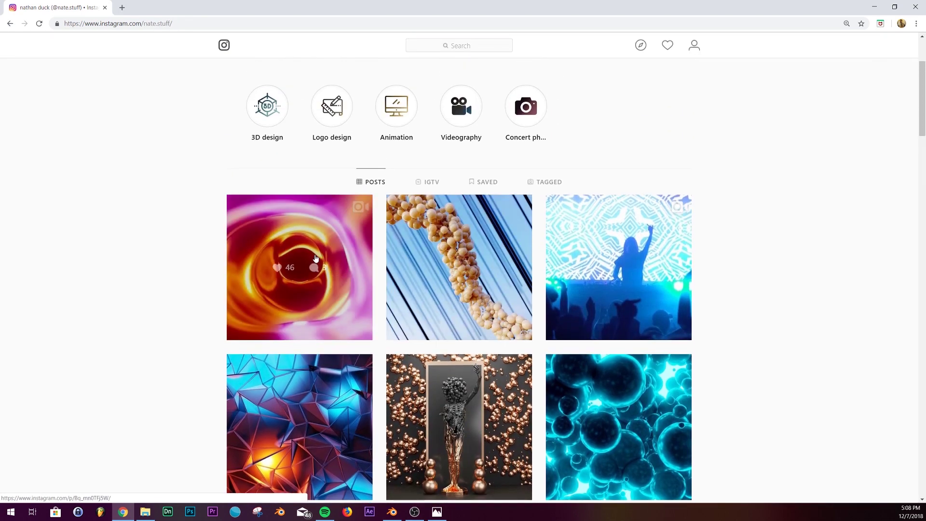
click(315, 258)
click(304, 315)
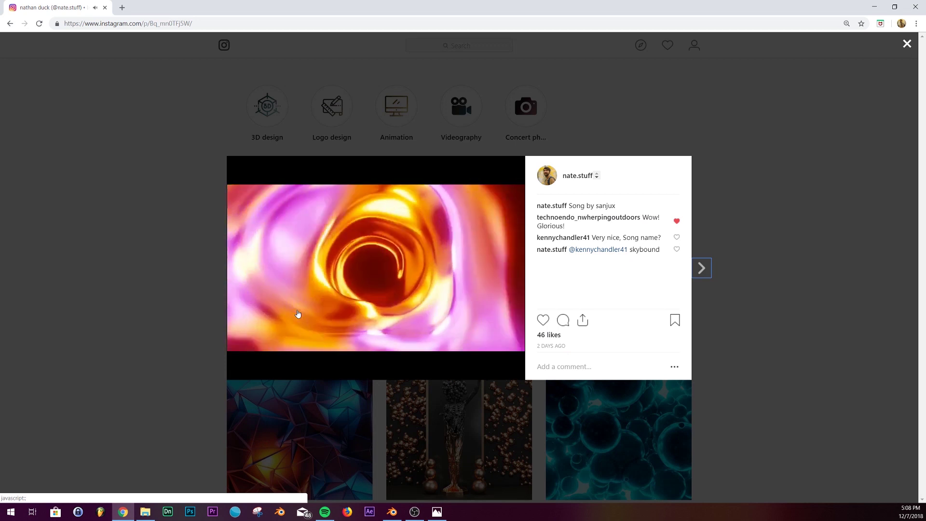
click(907, 43)
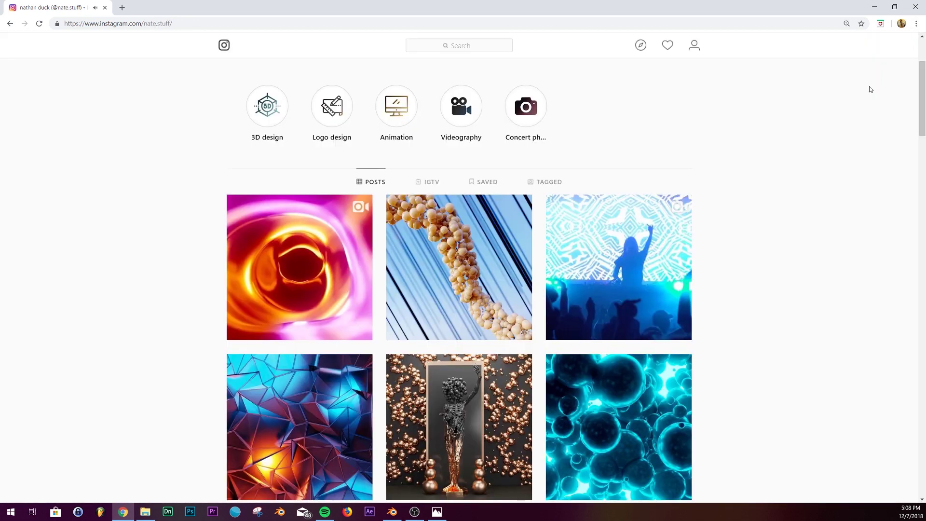
scroll(627, 164, up, 3)
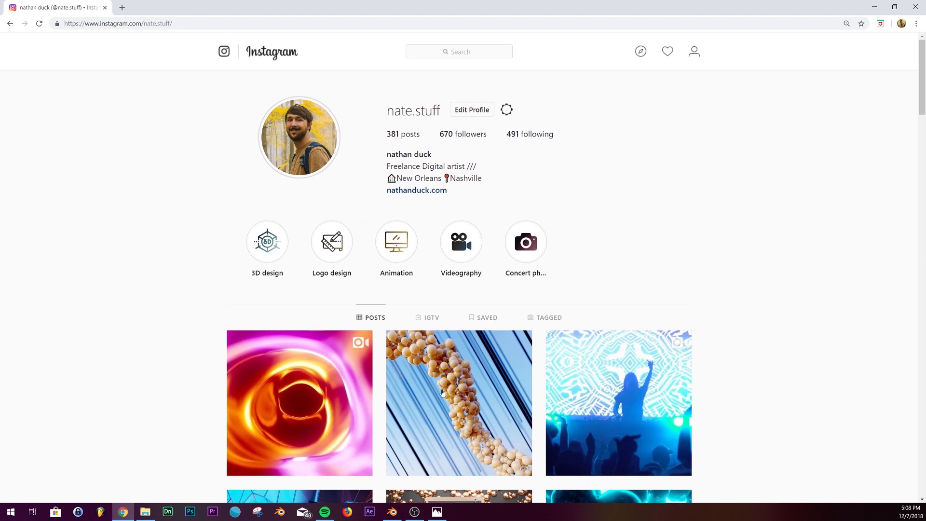